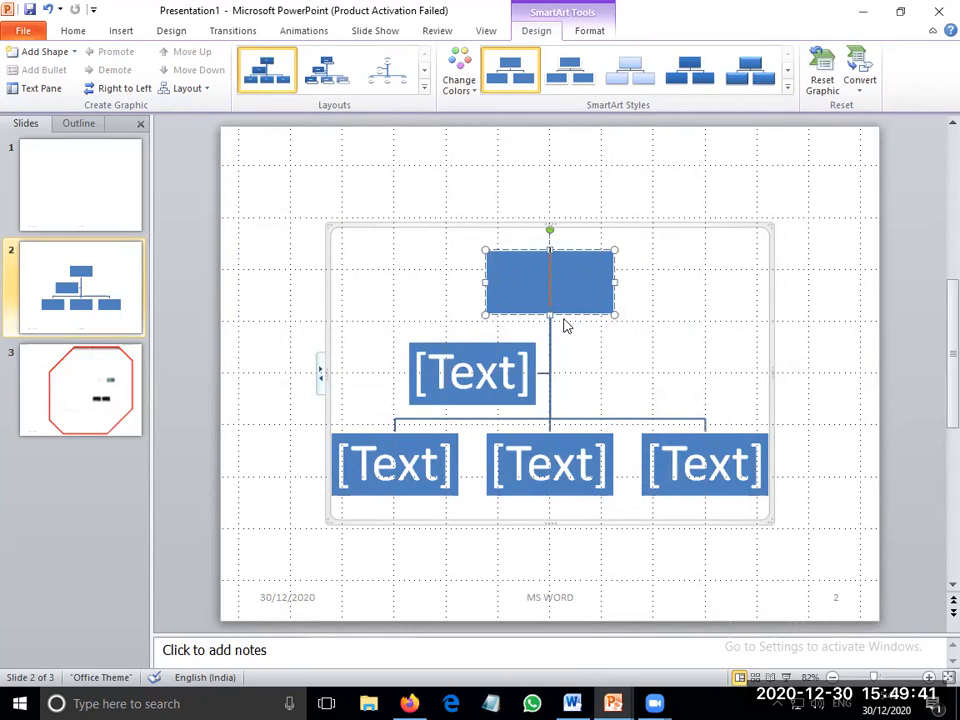
Label the organization chart's top box "Ms offce" and cut the assistant box beneath it.
type("Ms o")
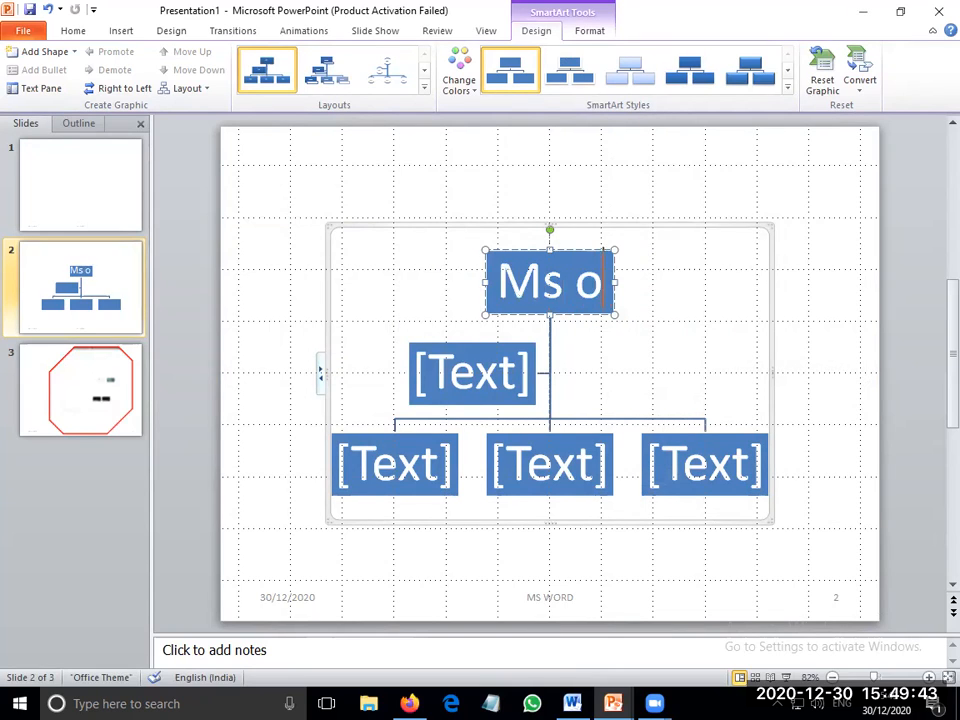
type("ffce")
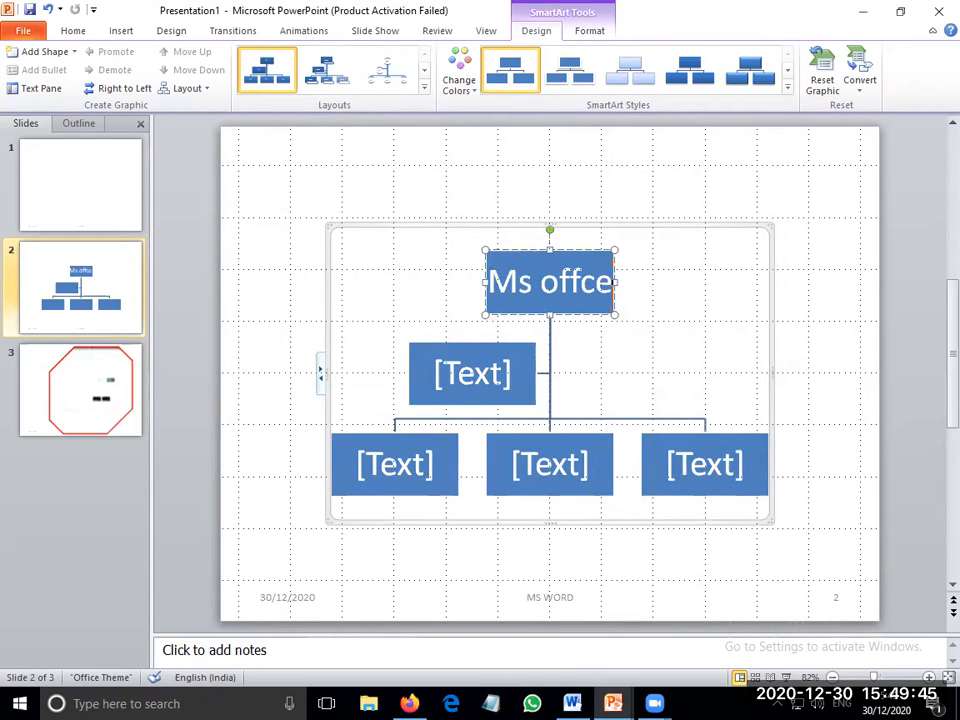
left_click(452, 354)
right_click(452, 352)
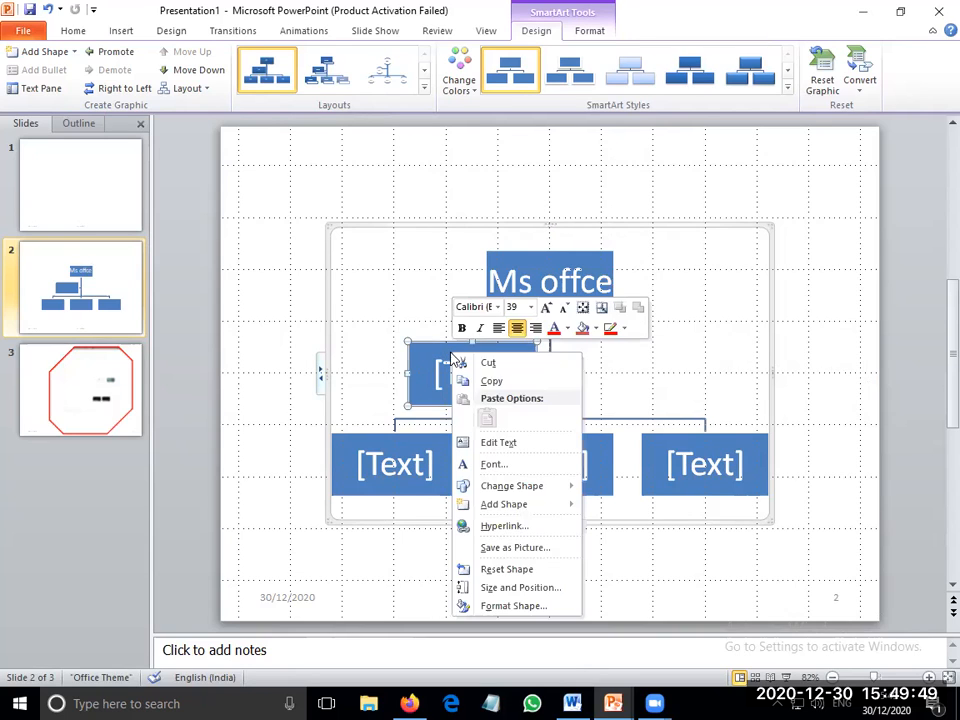
left_click(460, 362)
Label the three lower boxes of the chart "word", "Excel" and "Power point" in that order.
left_click(410, 414)
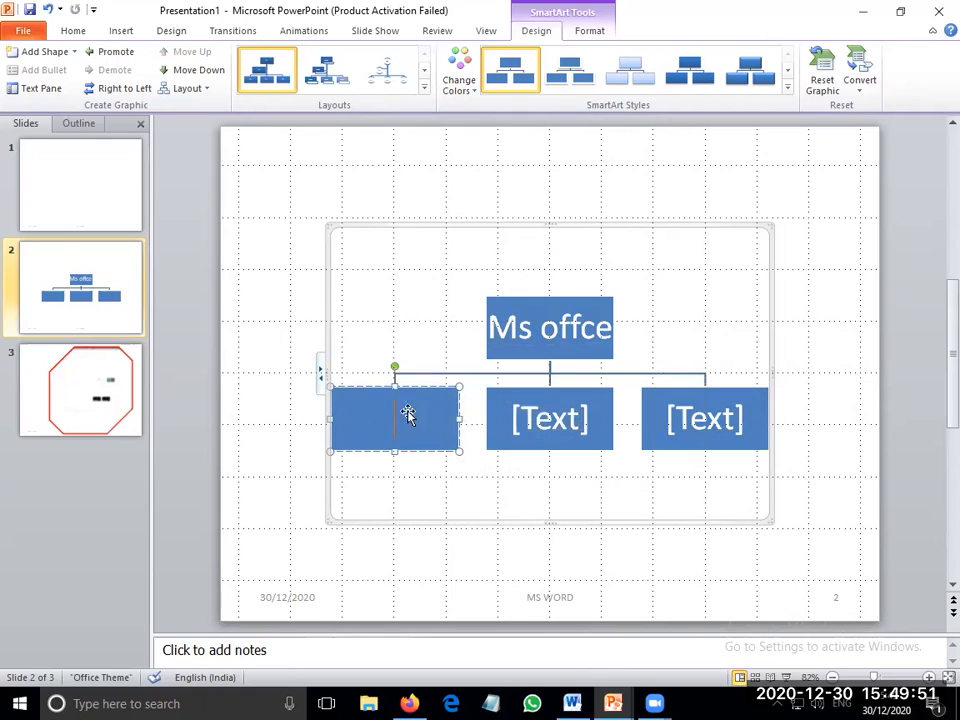
type("word")
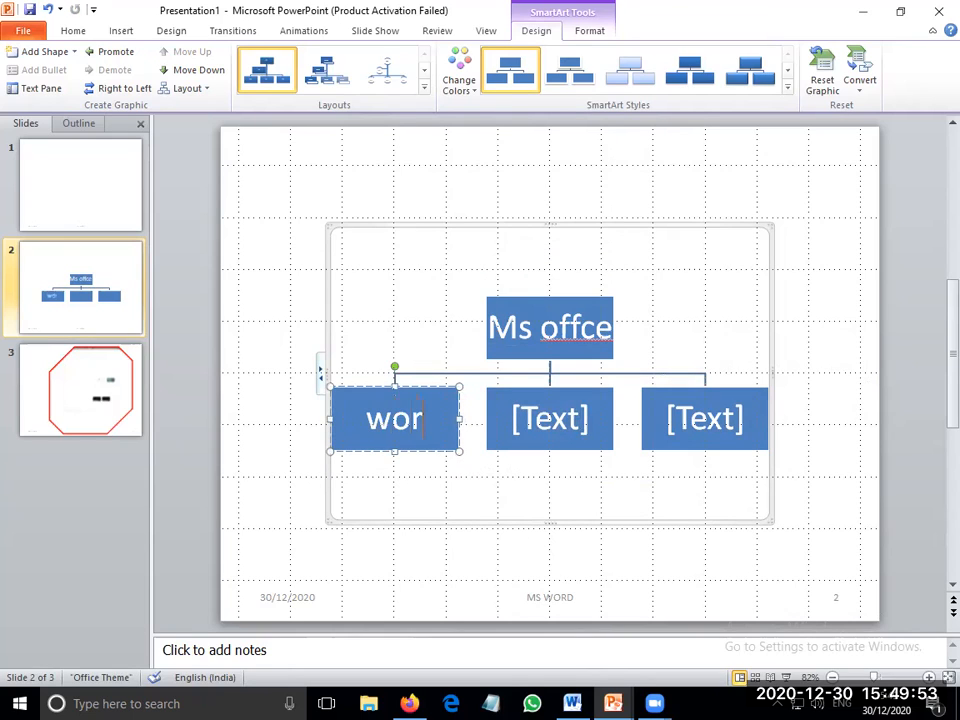
left_click(537, 434)
type("Excel")
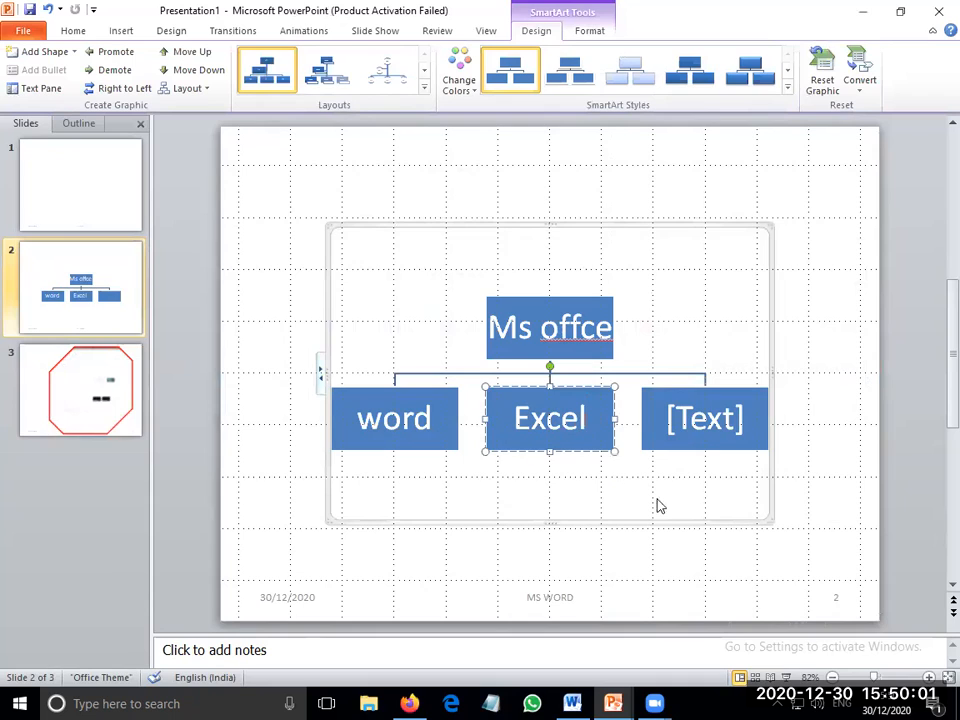
left_click(707, 420)
type("Power point")
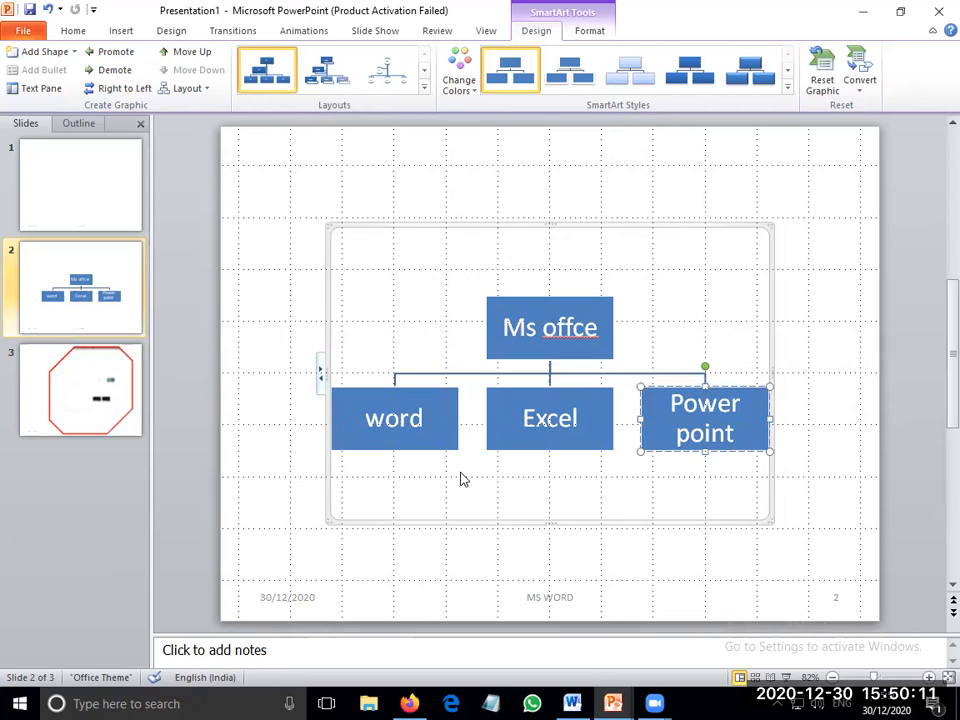
left_click(423, 428)
right_click(423, 429)
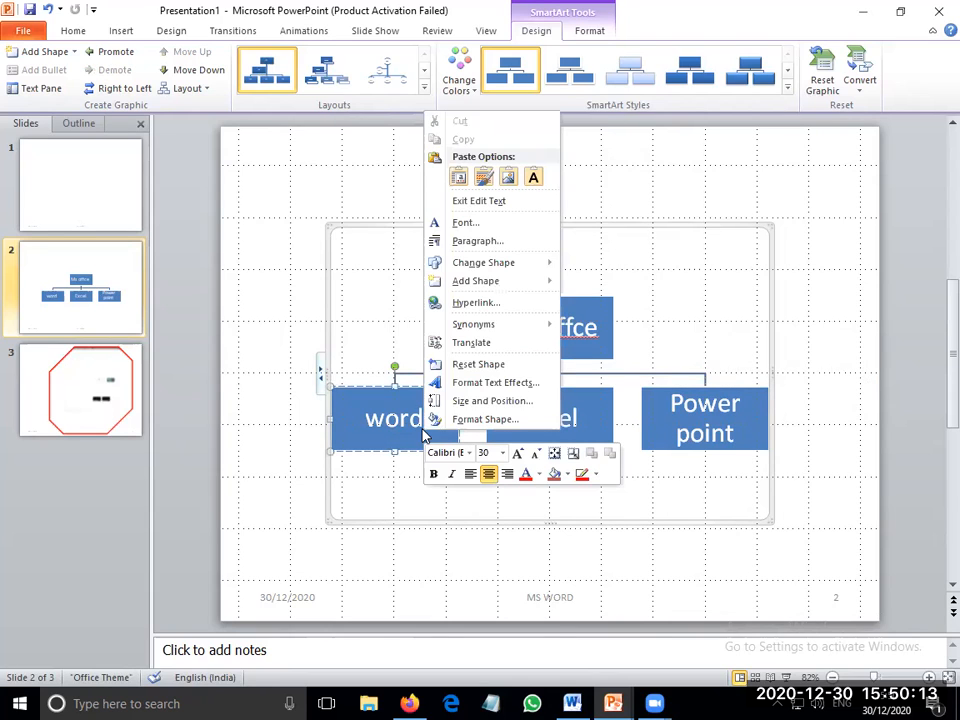
left_click(514, 202)
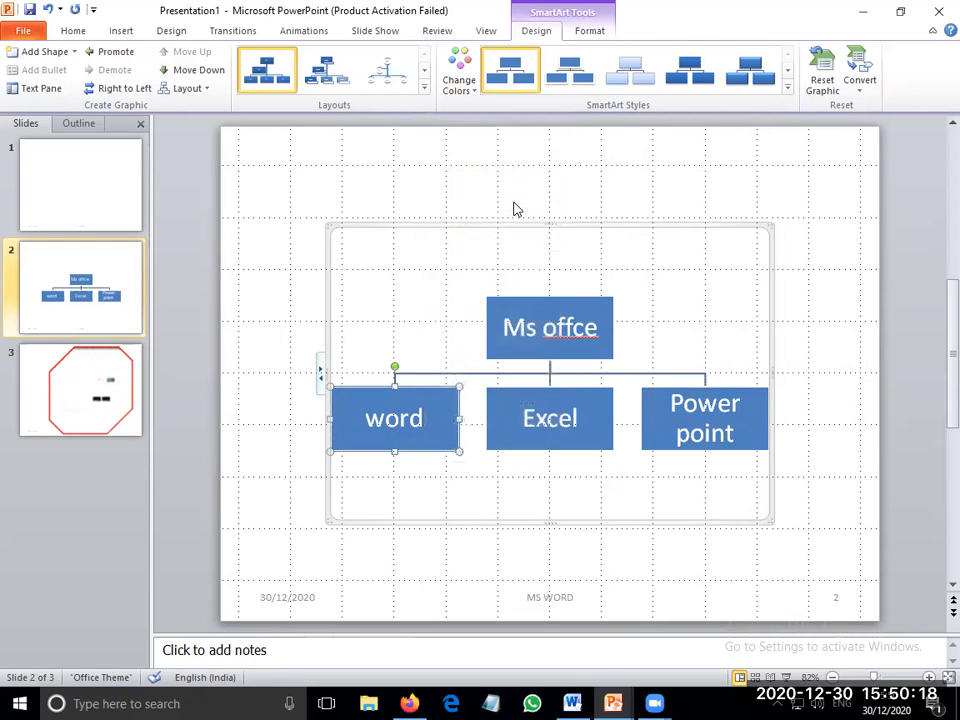
right_click(420, 456)
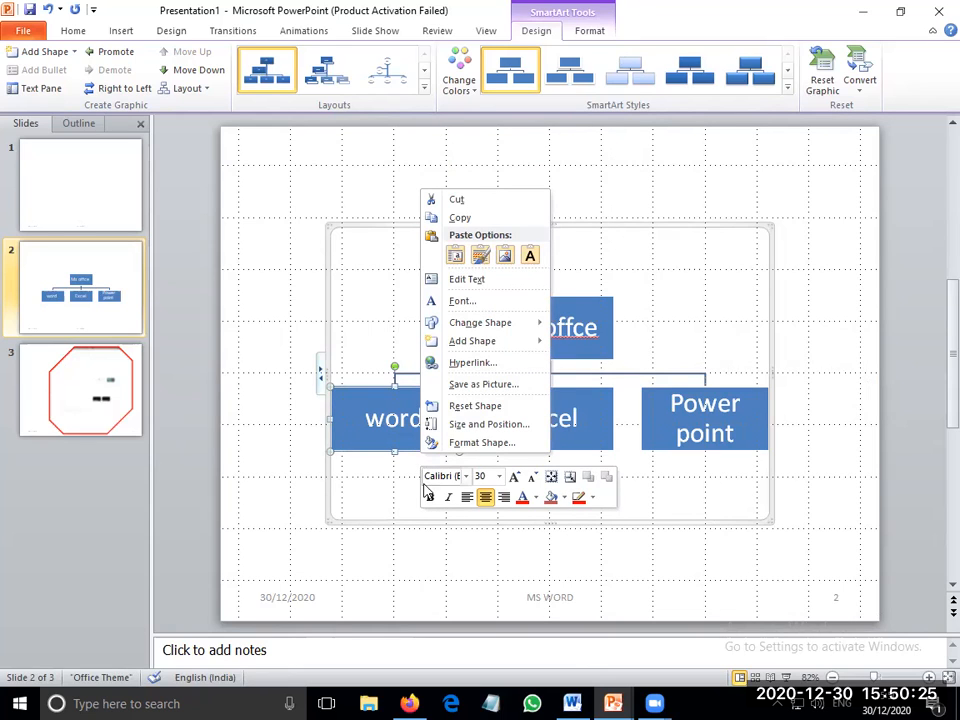
key("Escape")
key("Escape")
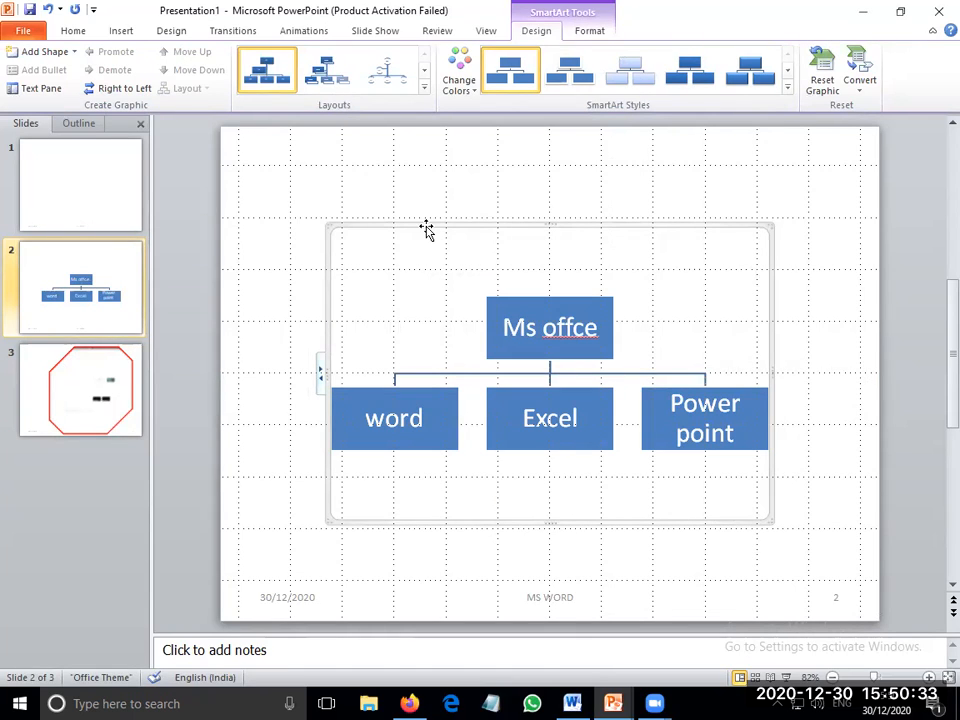
Change the shape of the "Power point" box to a parallelogram.
left_click(551, 408)
left_click(662, 434)
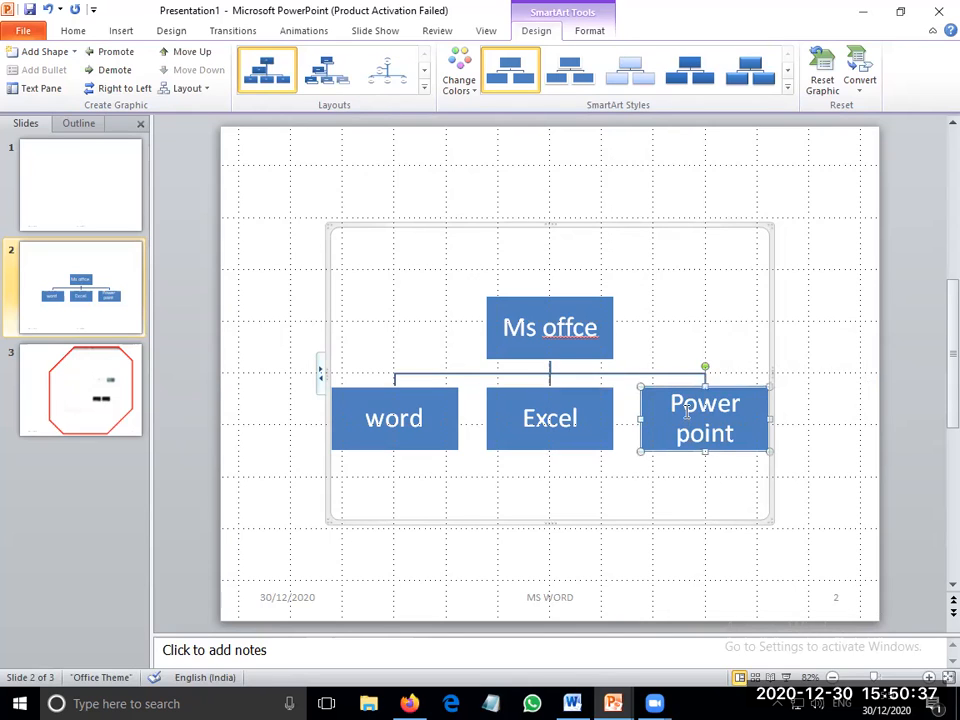
right_click(687, 418)
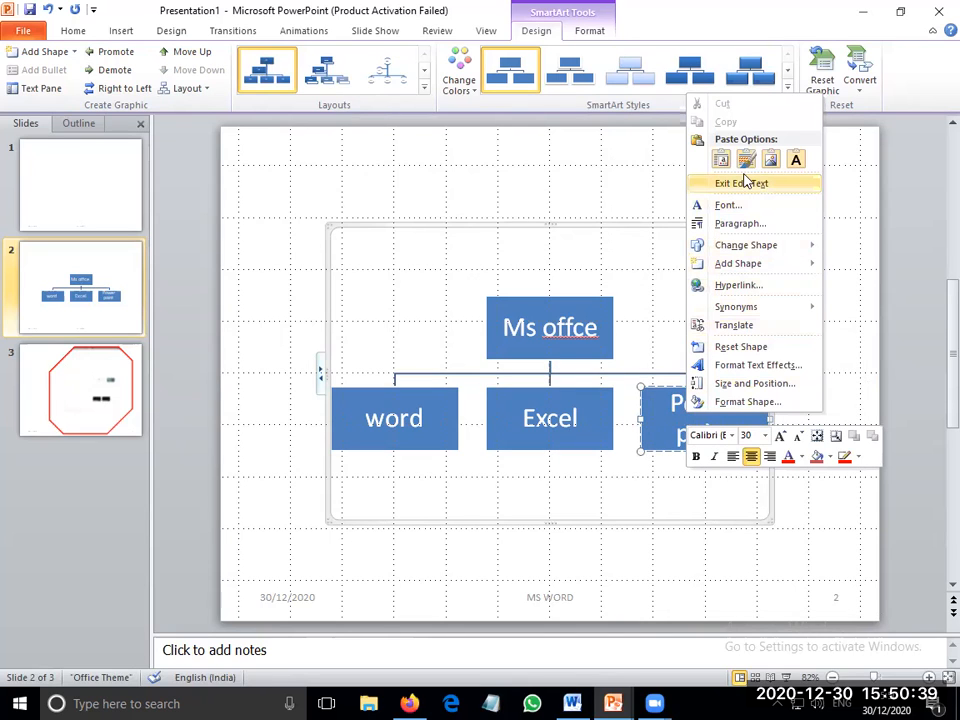
mouse_move(752, 245)
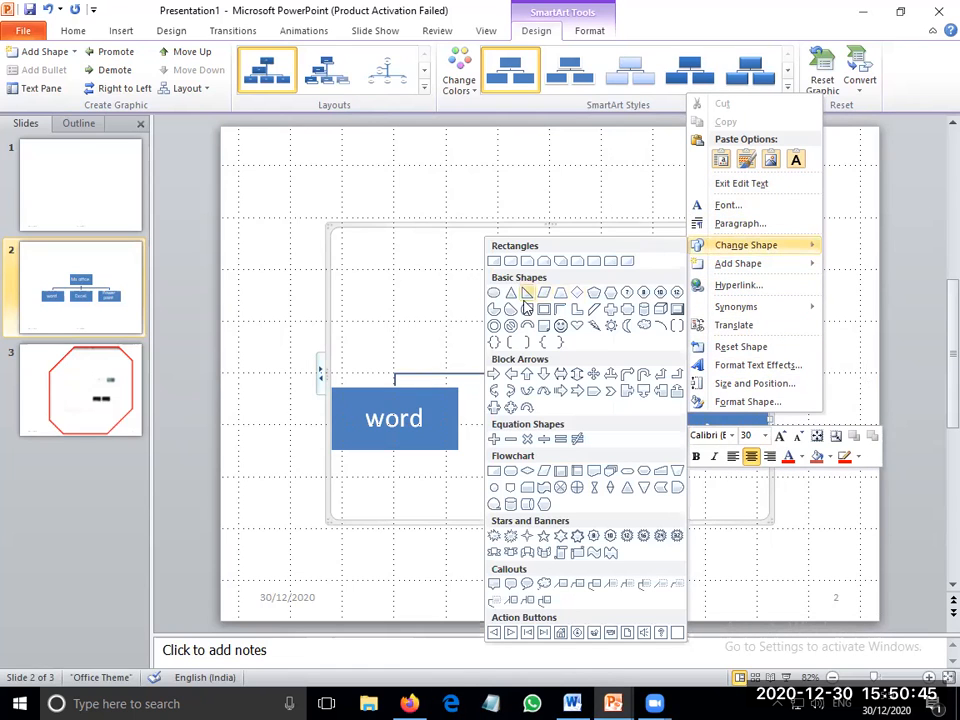
left_click(545, 291)
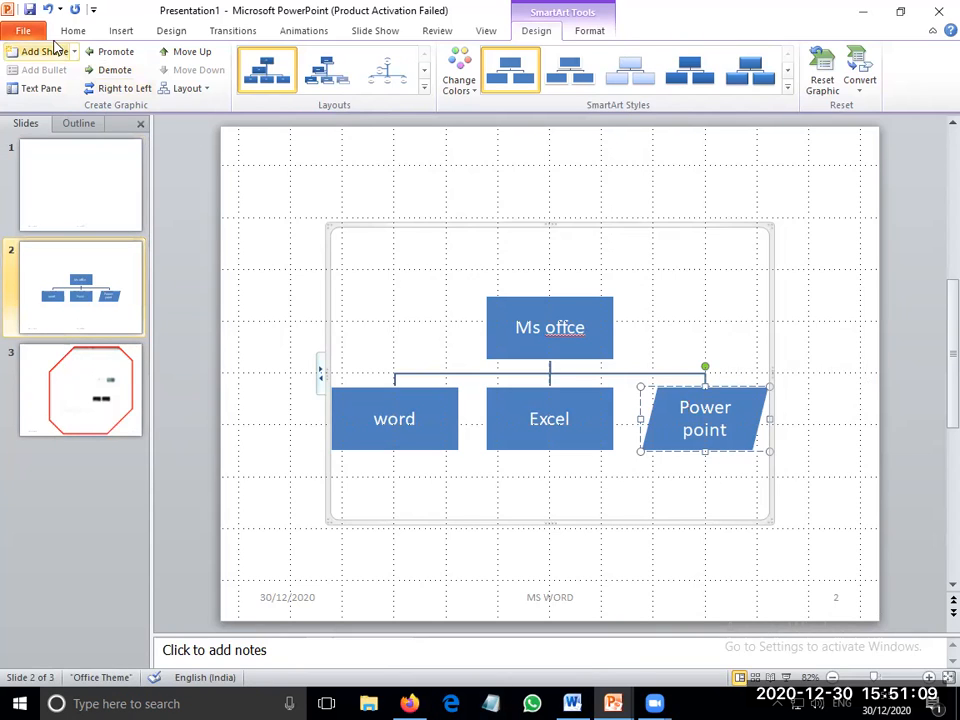
Add a new blank slide after slide 3.
left_click(82, 32)
left_click(115, 33)
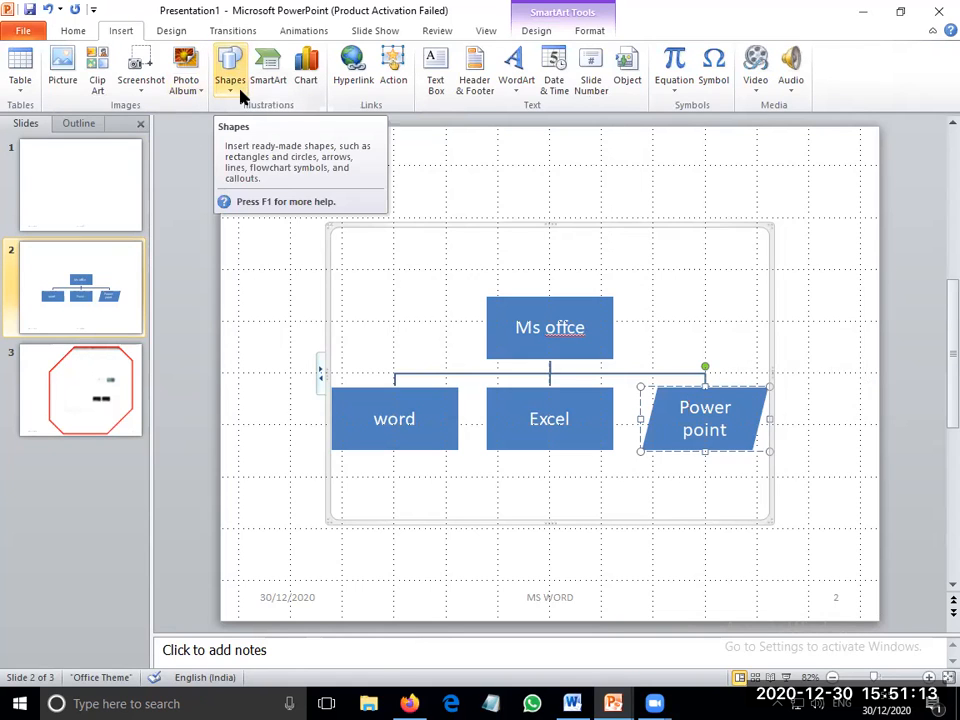
left_click(82, 378)
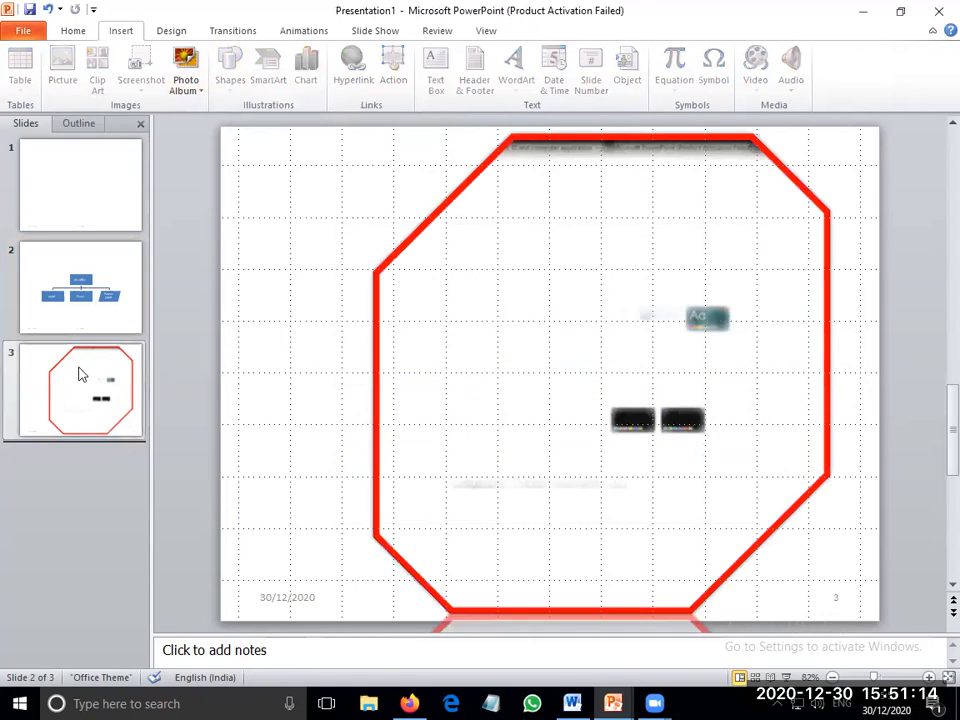
left_click(80, 32)
left_click(81, 74)
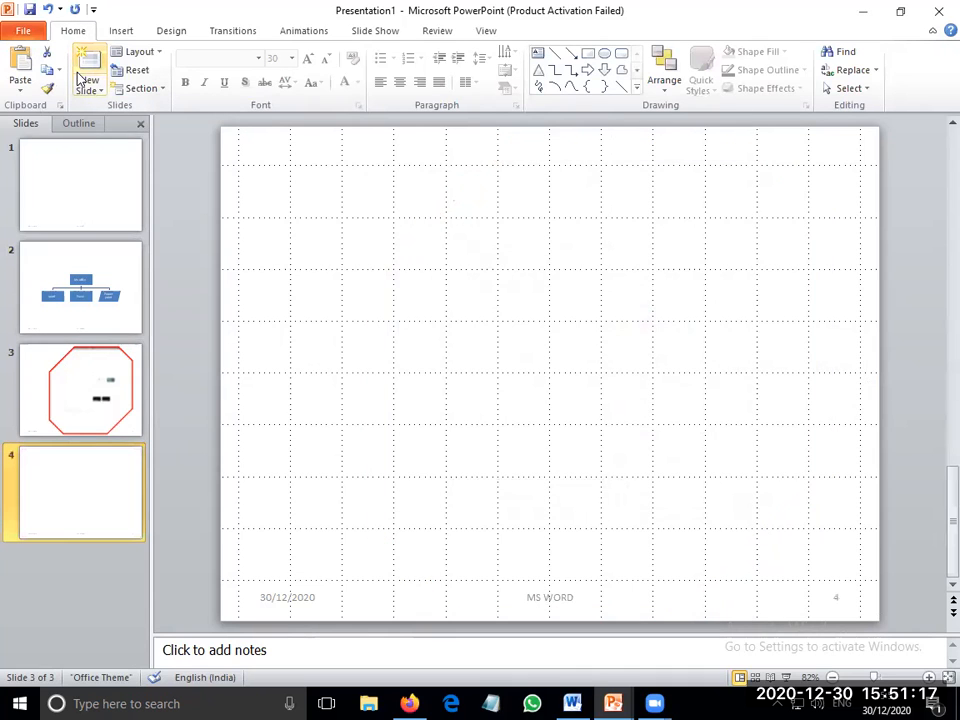
Draw a large chord shape in the upper-left part of slide 4.
left_click(118, 31)
left_click(231, 84)
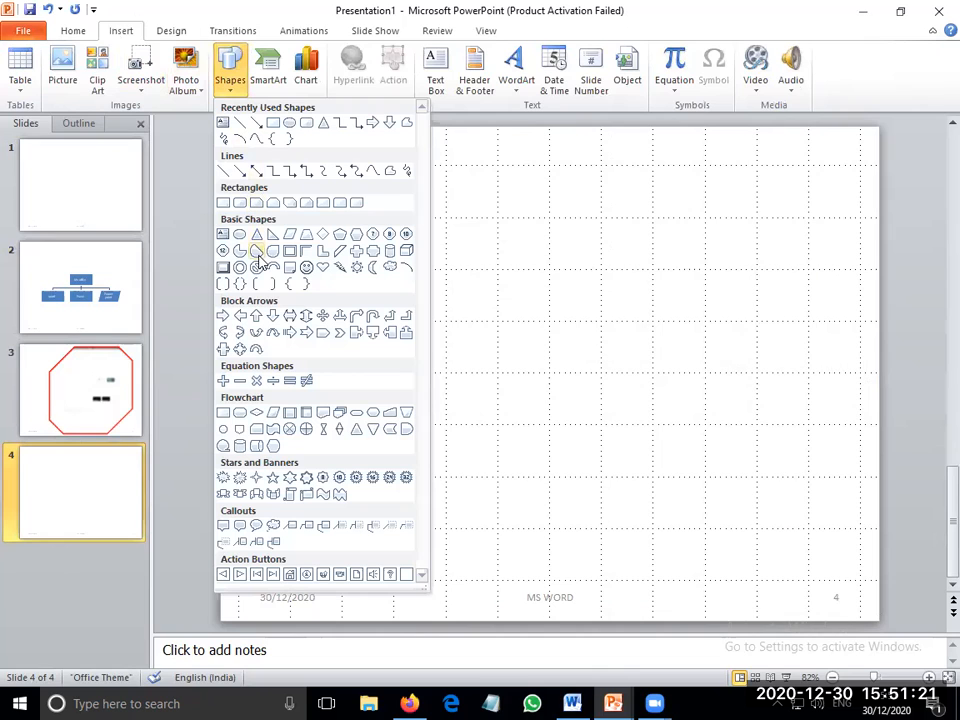
left_click(257, 251)
left_click_drag(285, 192, 560, 393)
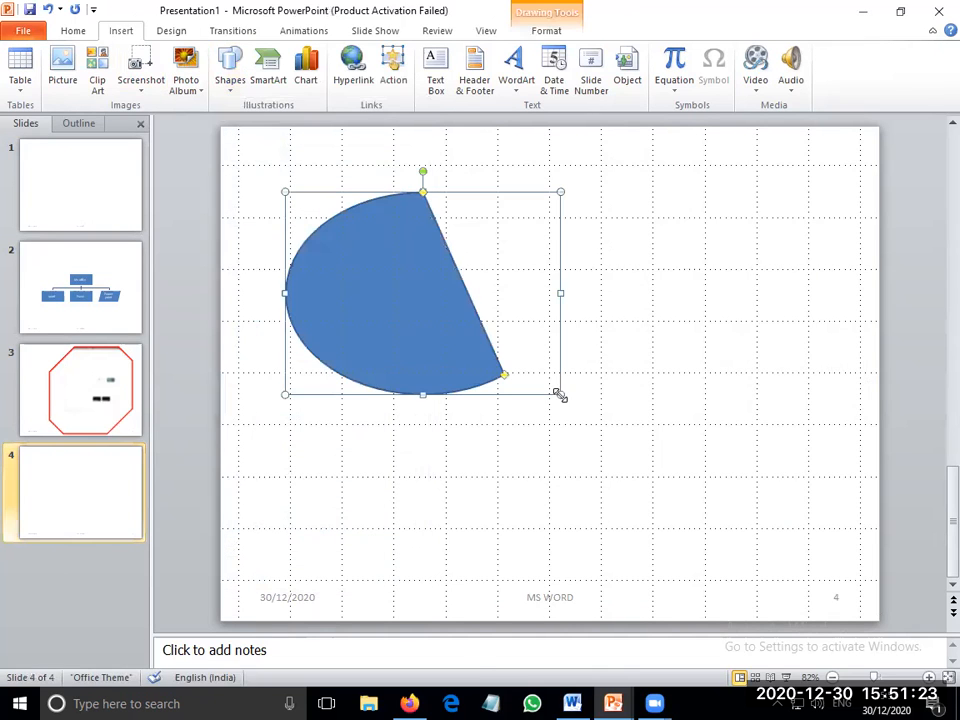
Draw a small block arc on slide 4, to the right of the chord shape.
left_click(231, 86)
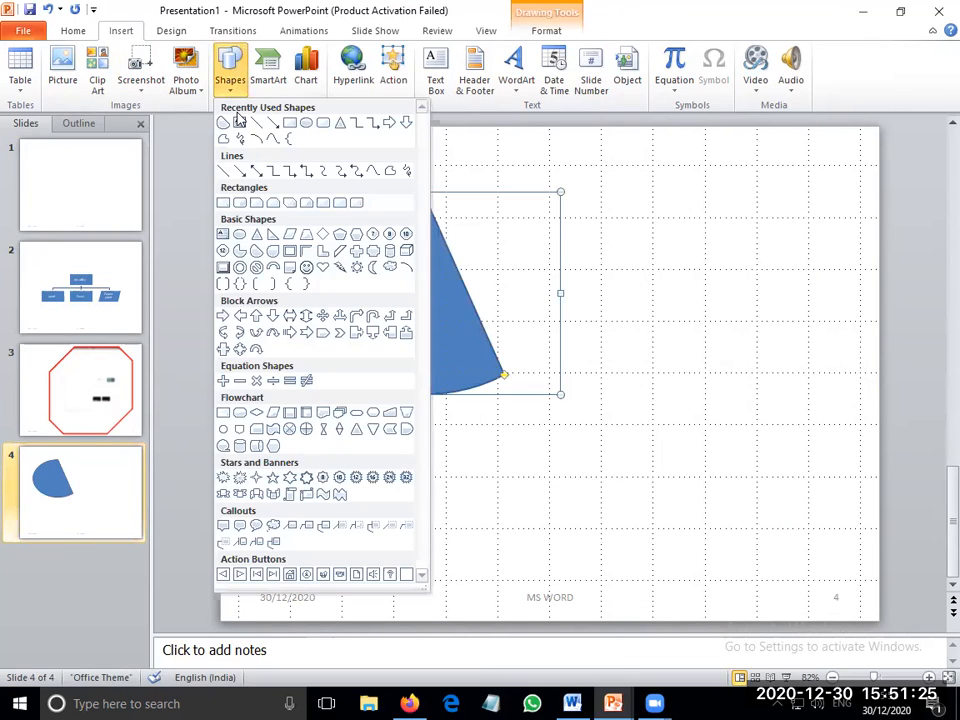
left_click(274, 284)
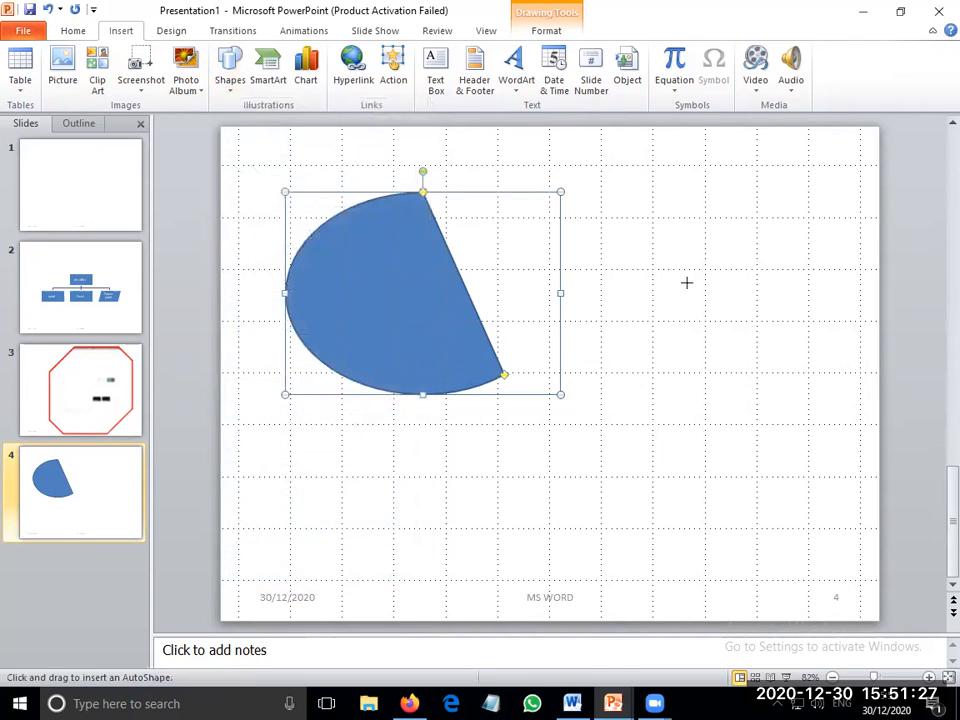
left_click_drag(663, 265, 815, 348)
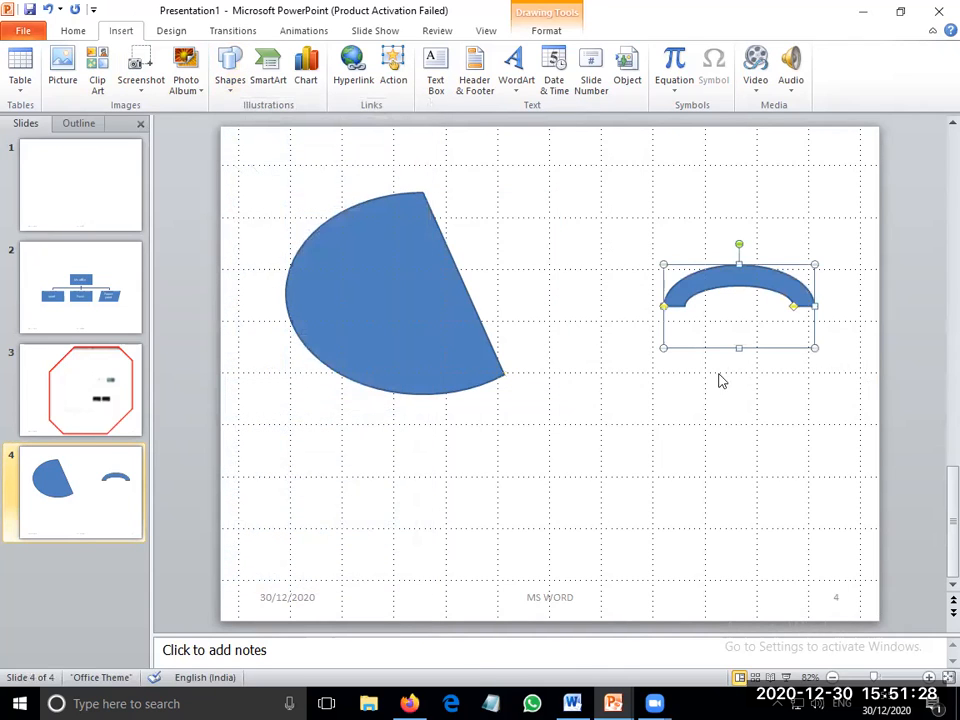
Move the chord shape toward the slide's centre and place the block arc against its straight edge.
left_click(229, 86)
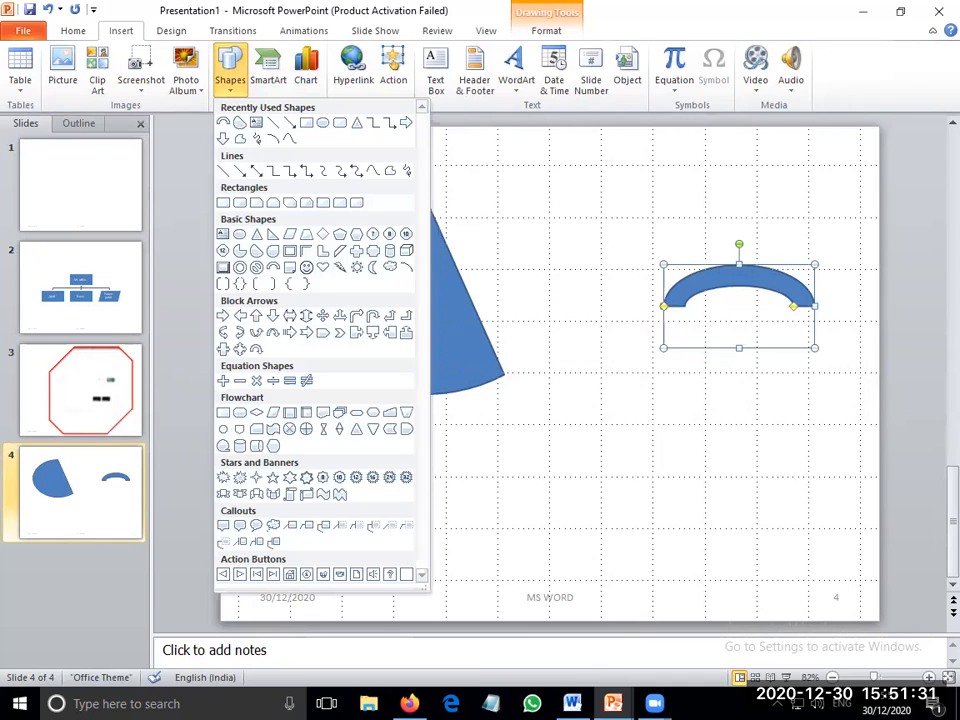
left_click(575, 489)
left_click_drag(381, 281, 504, 330)
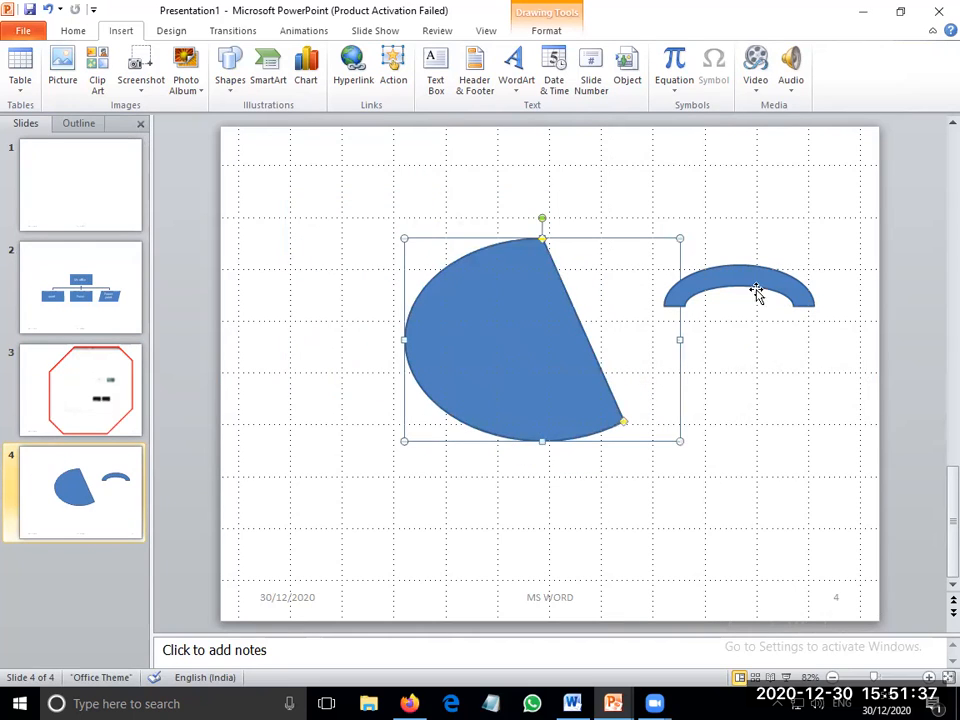
left_click_drag(757, 291, 673, 315)
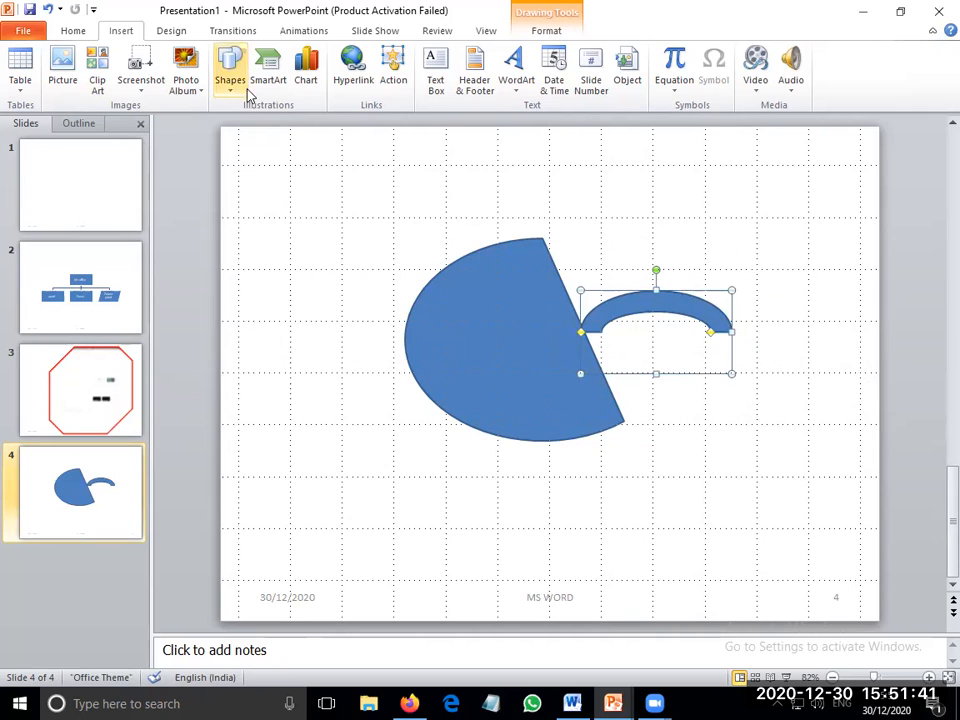
Draw a quad arrow callout directly below the chord shape.
left_click(242, 88)
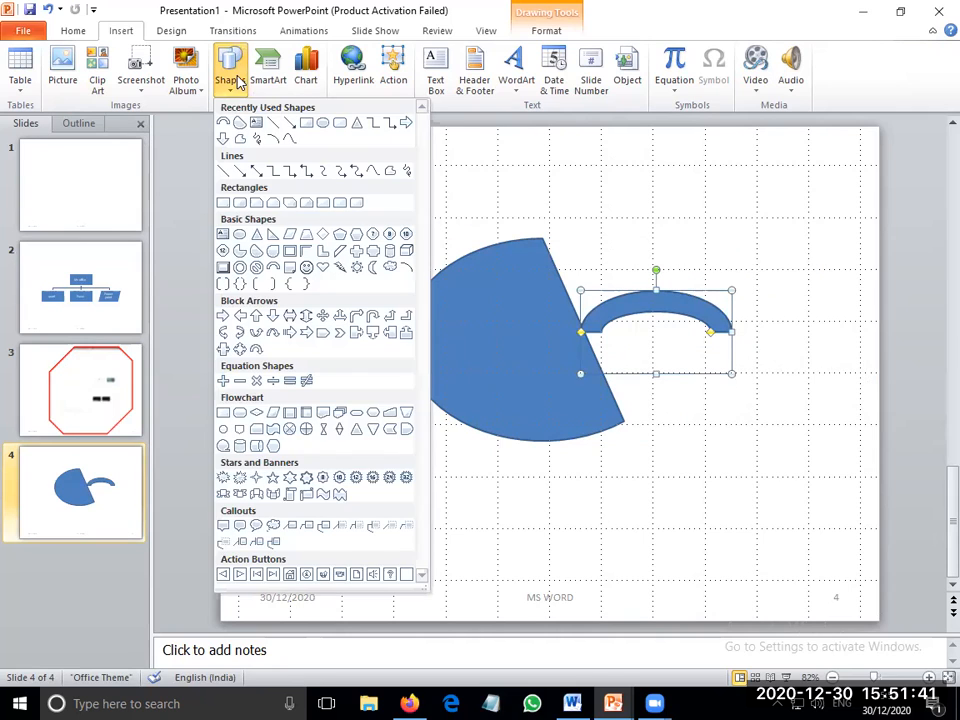
left_click(241, 348)
left_click_drag(455, 424, 601, 586)
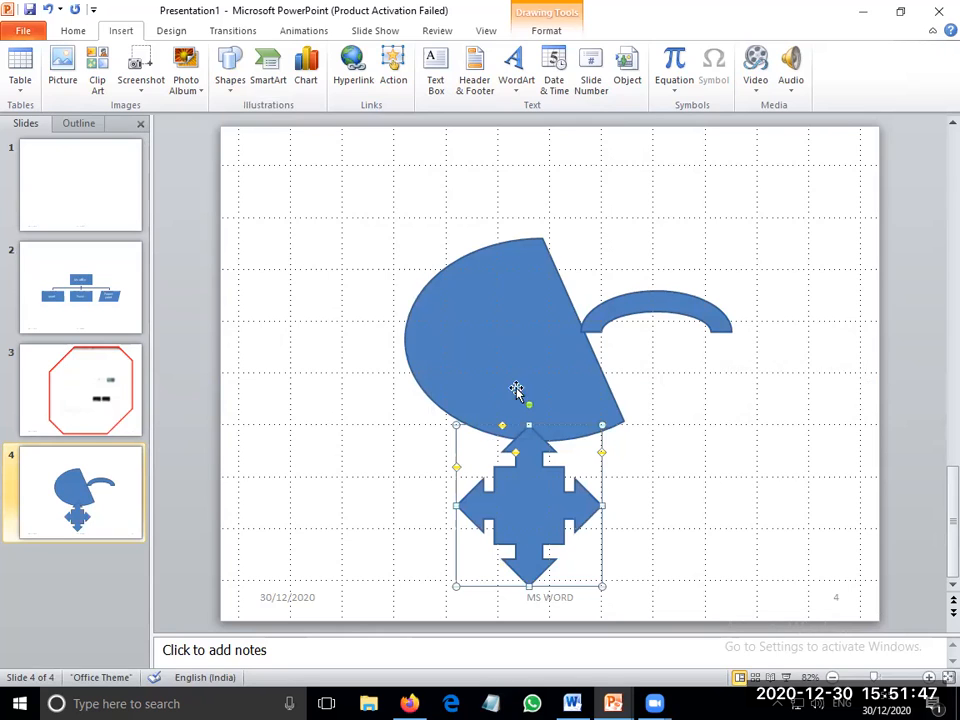
Rearrange the shapes so the block arc touches the chord's straight edge and the quad arrow callout sits centrally below the chord.
left_click_drag(554, 368, 593, 275)
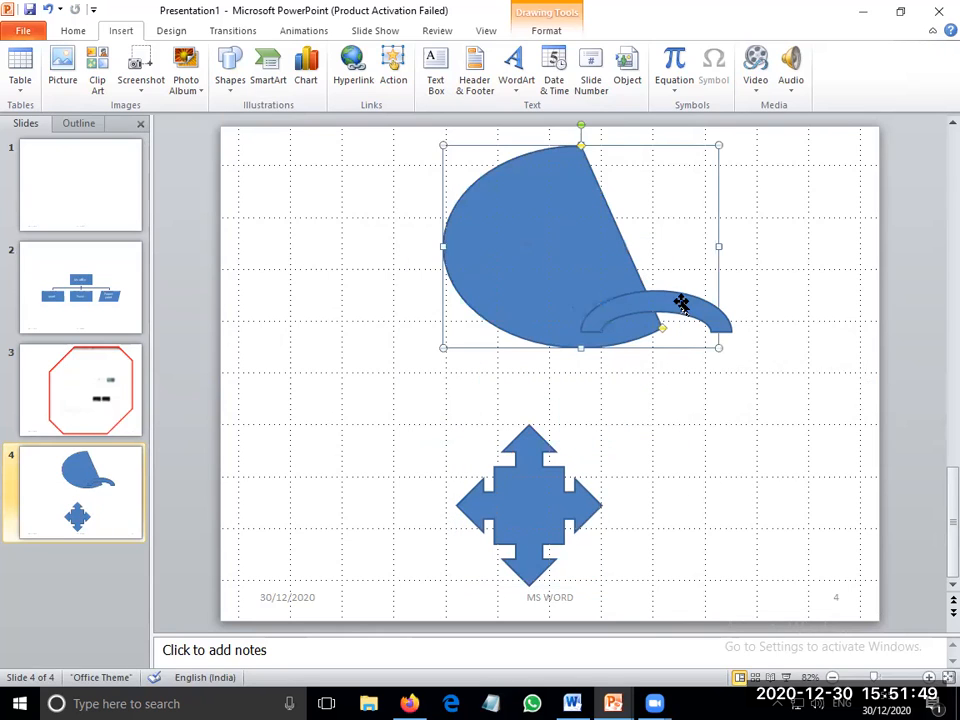
left_click_drag(681, 300, 775, 327)
left_click(571, 299)
left_click_drag(571, 299, 571, 376)
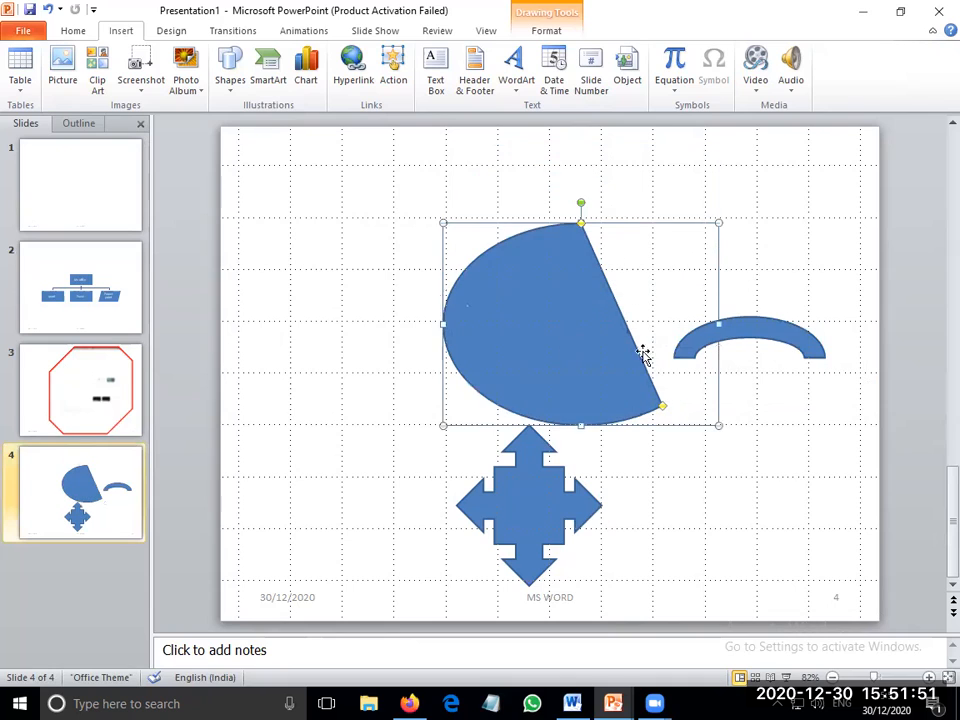
left_click_drag(707, 339, 661, 321)
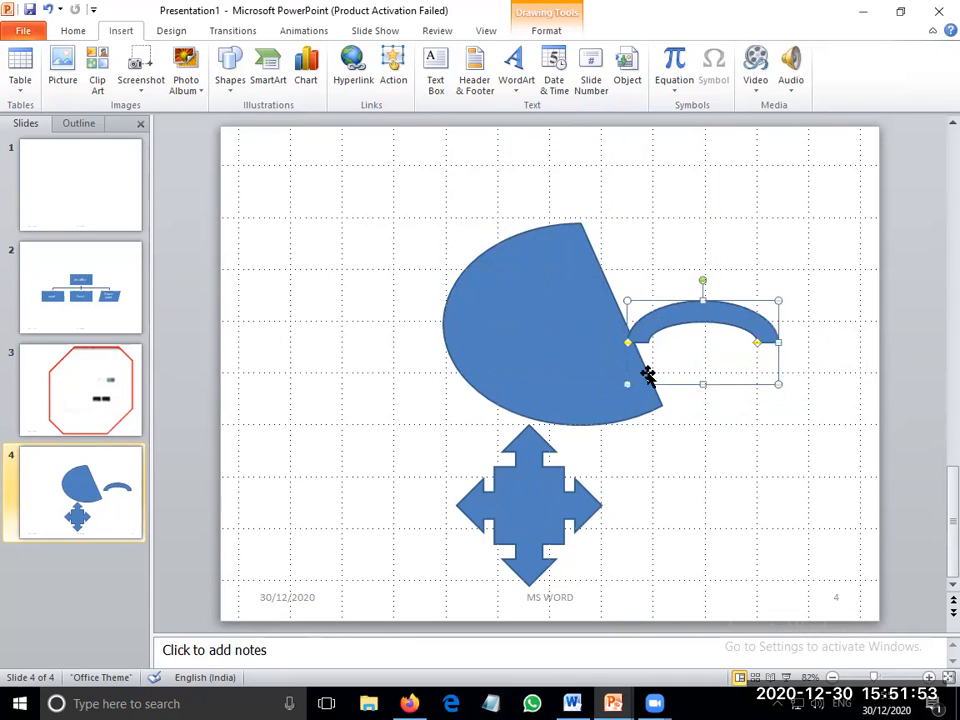
left_click_drag(545, 503, 568, 503)
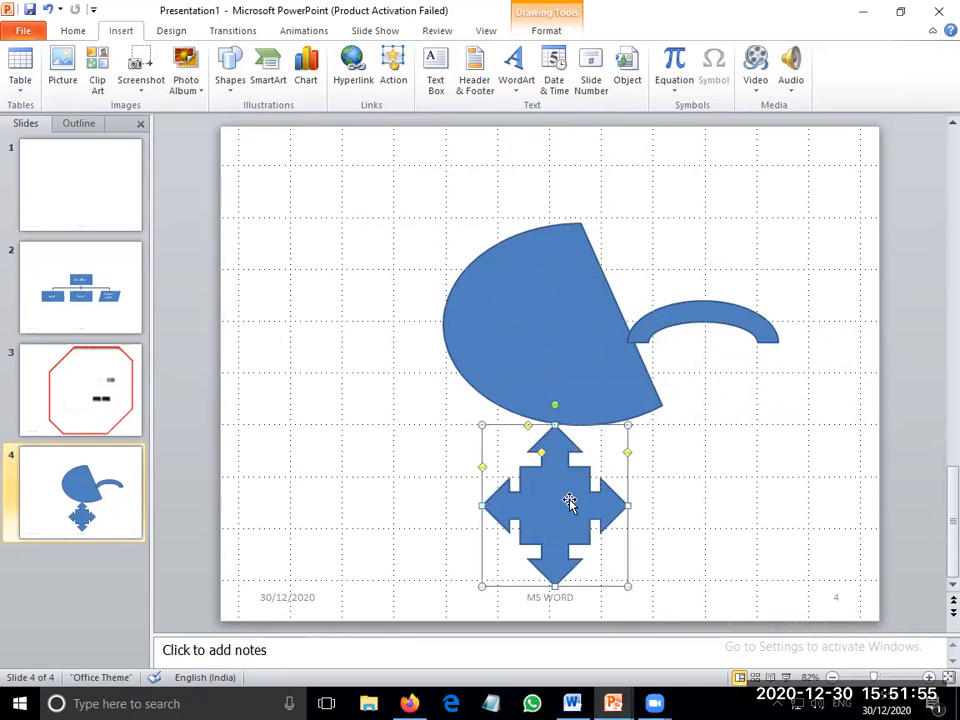
Group the chord, the block arc and the quad arrow callout into one object.
left_click(565, 332, "shift")
left_click(701, 318, "shift")
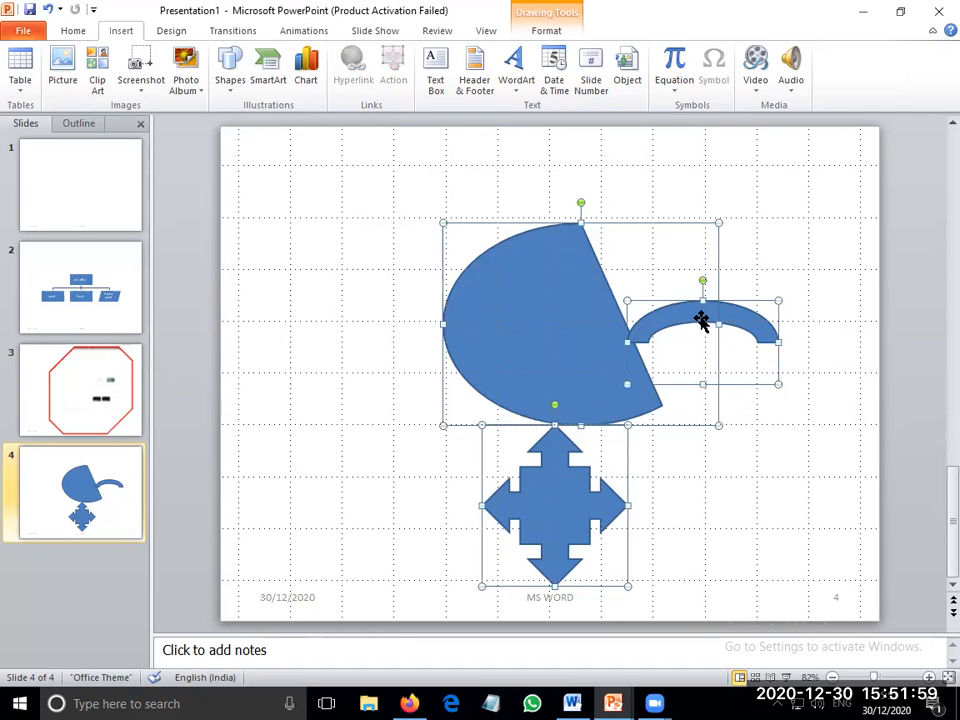
right_click(701, 318)
mouse_move(731, 416)
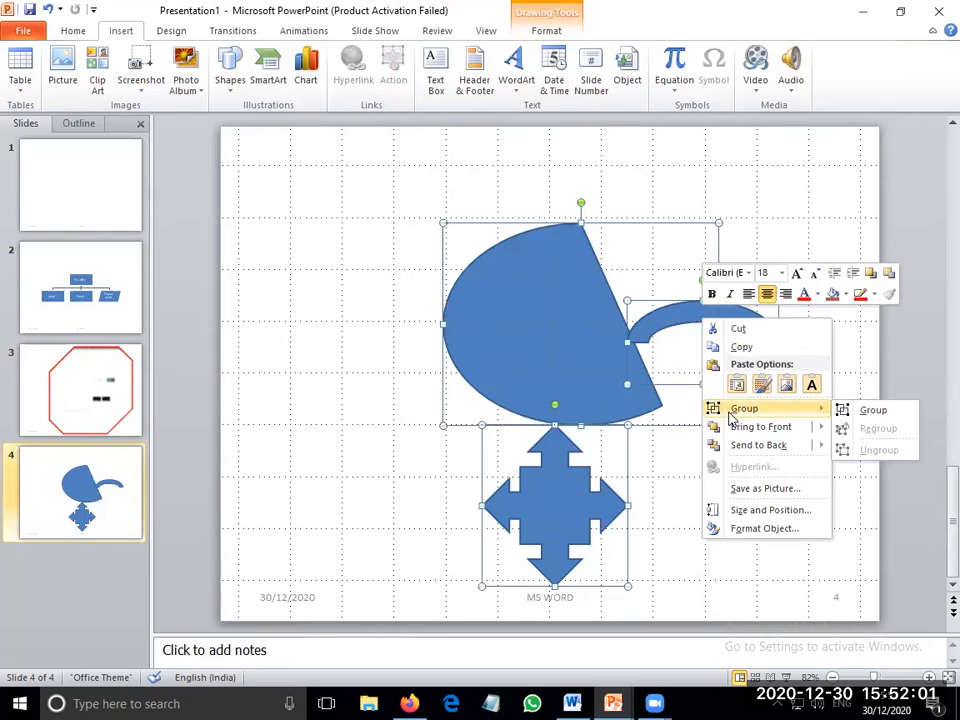
left_click(873, 410)
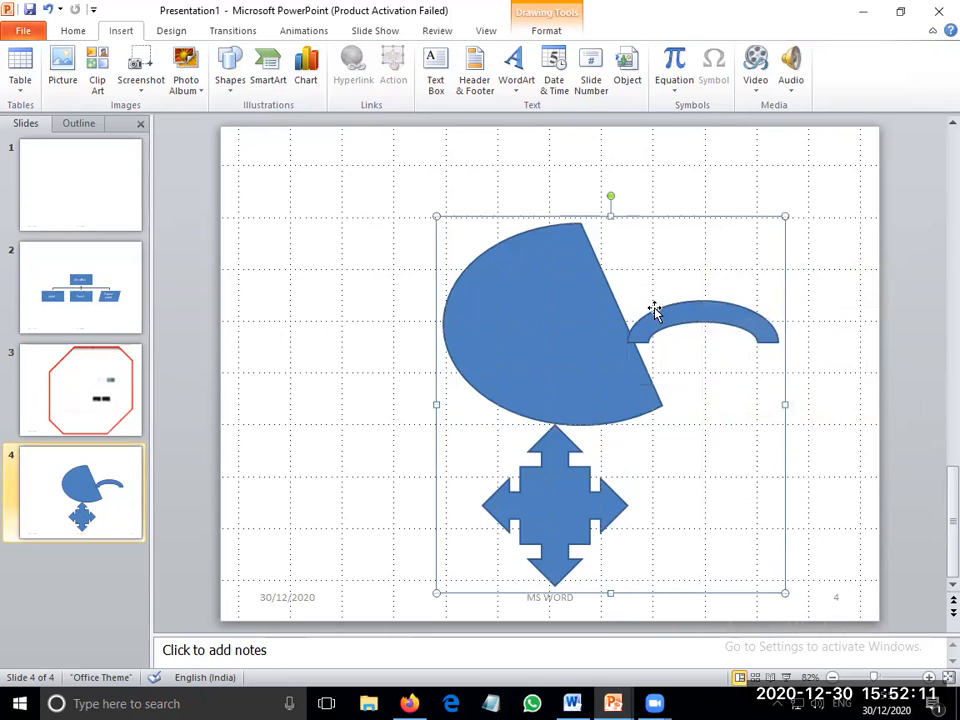
Move the grouped object around the slide, ungroup it, and shift the three separate shapes together toward the slide's lower middle.
left_click_drag(600, 306, 450, 328)
left_click_drag(431, 369, 581, 347)
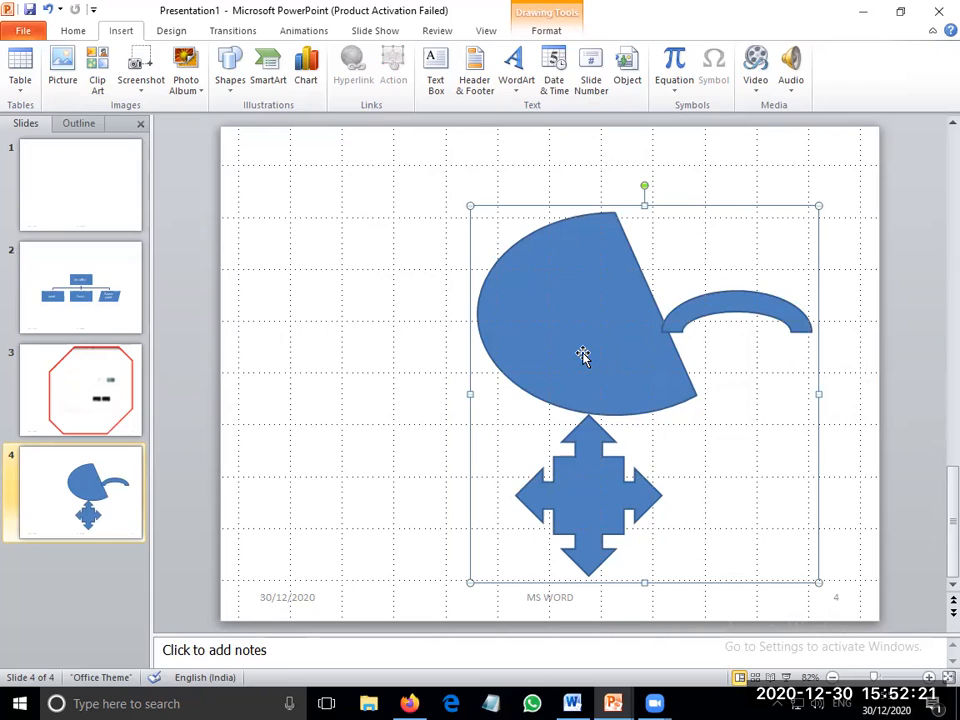
right_click(585, 359)
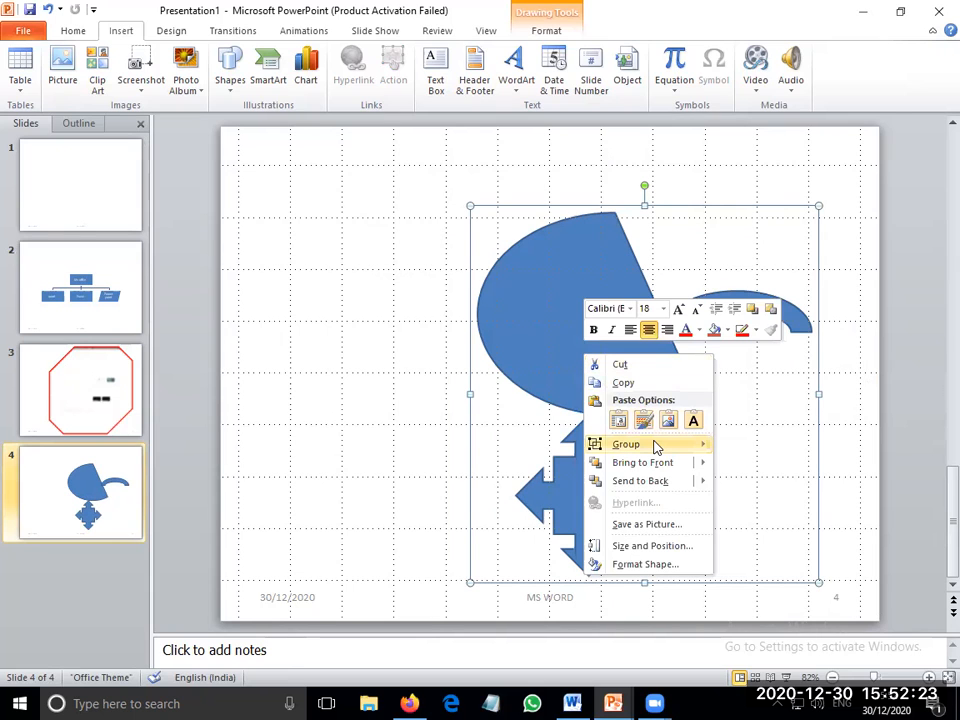
mouse_move(640, 444)
left_click(767, 487)
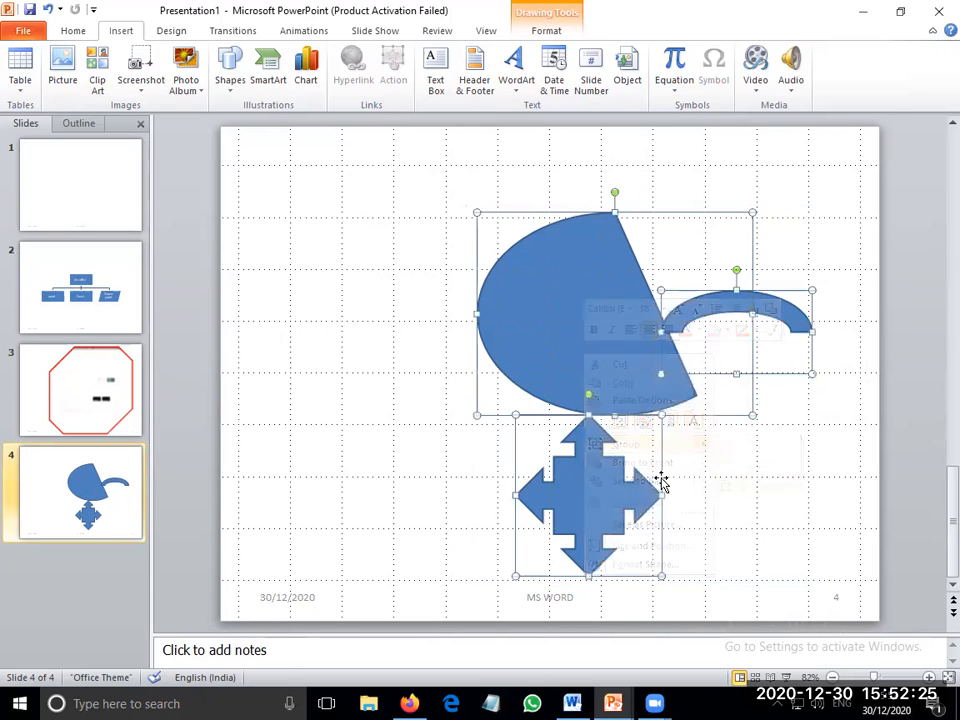
left_click_drag(635, 491, 565, 538)
left_click(690, 514)
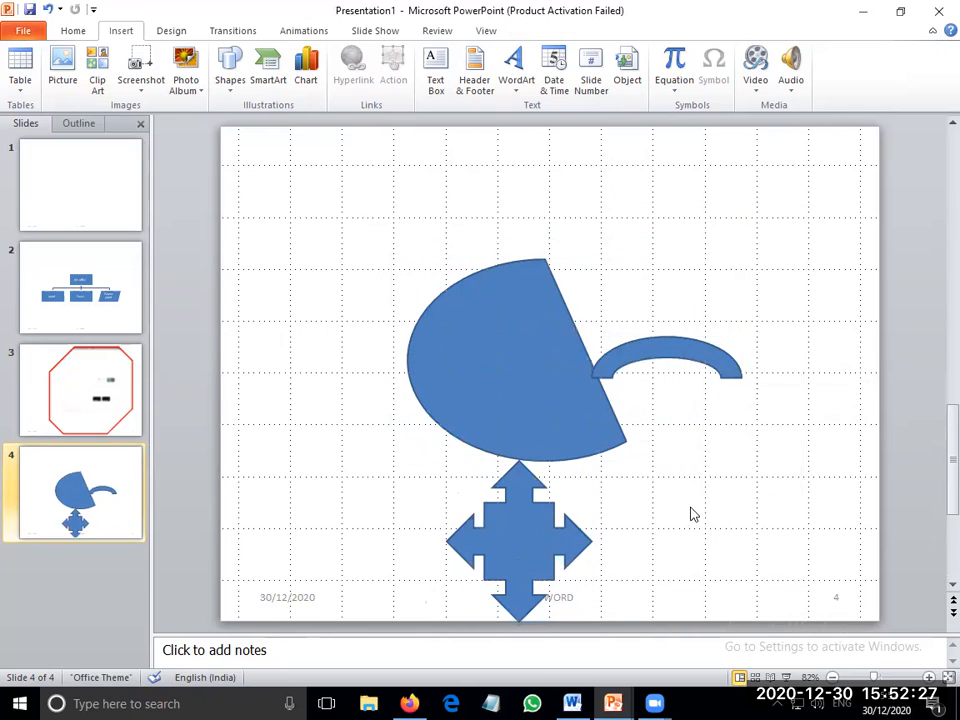
Move the chord up and left, place the block arc against its straight edge and the quad arrow callout directly beneath it.
left_click(493, 375)
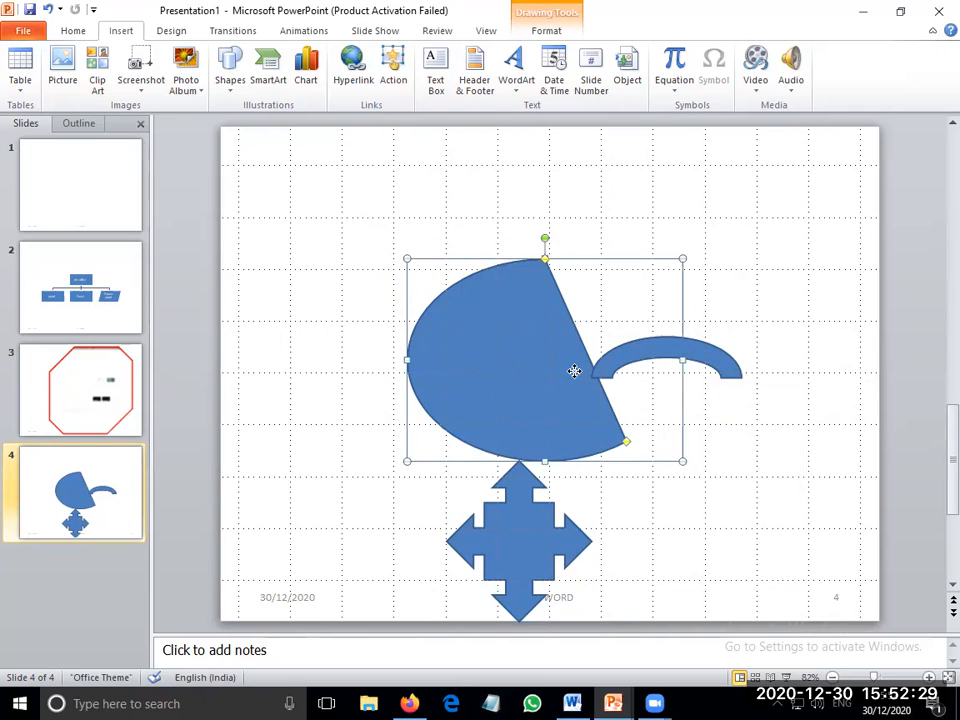
left_click_drag(578, 374, 466, 307)
left_click_drag(645, 352, 536, 279)
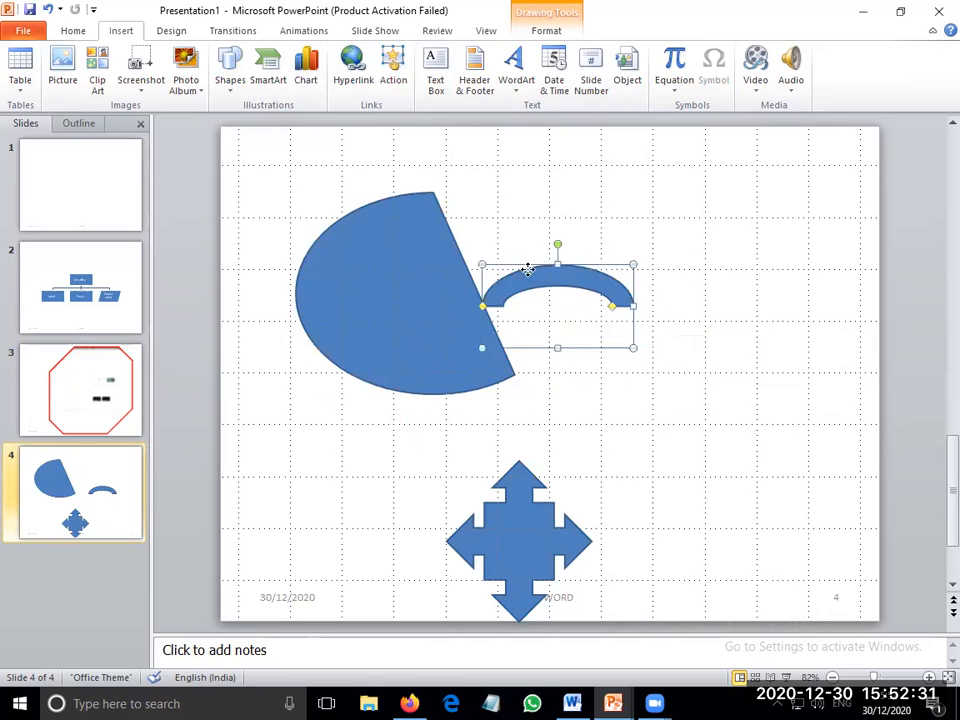
left_click_drag(530, 513, 459, 446)
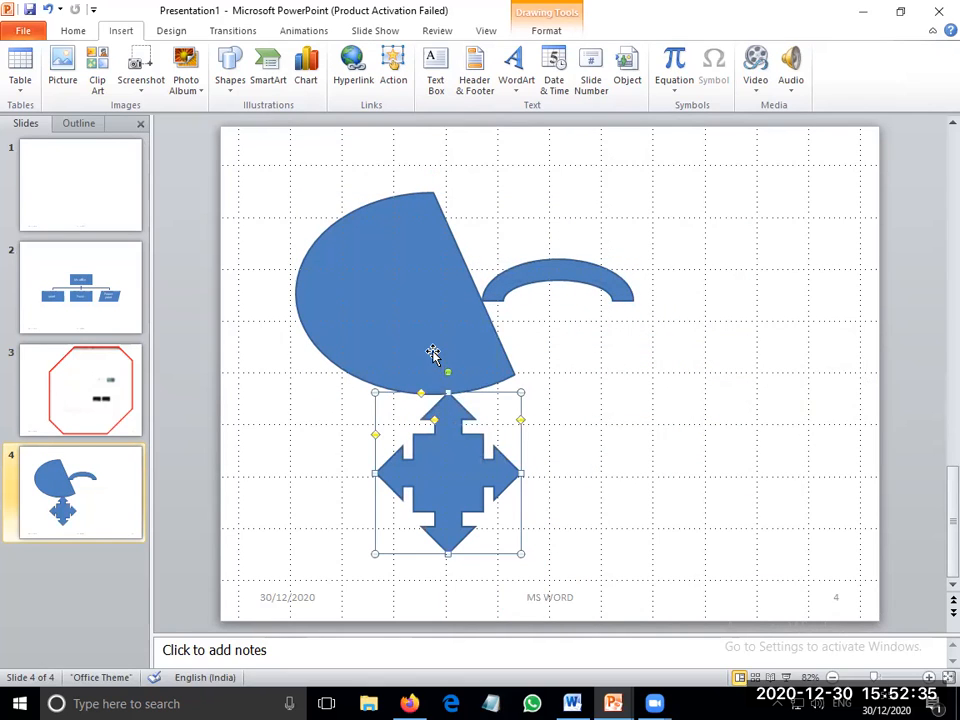
Group the quad arrow callout, the chord and the block arc into one object again.
left_click(424, 316, "shift")
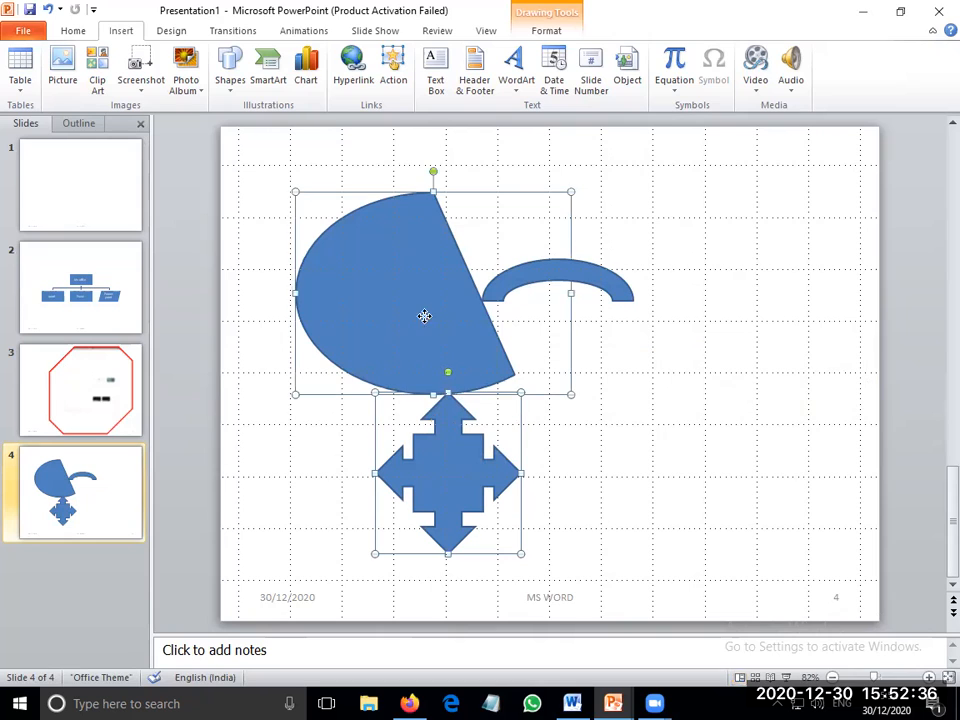
left_click(544, 268, "shift")
right_click(544, 268)
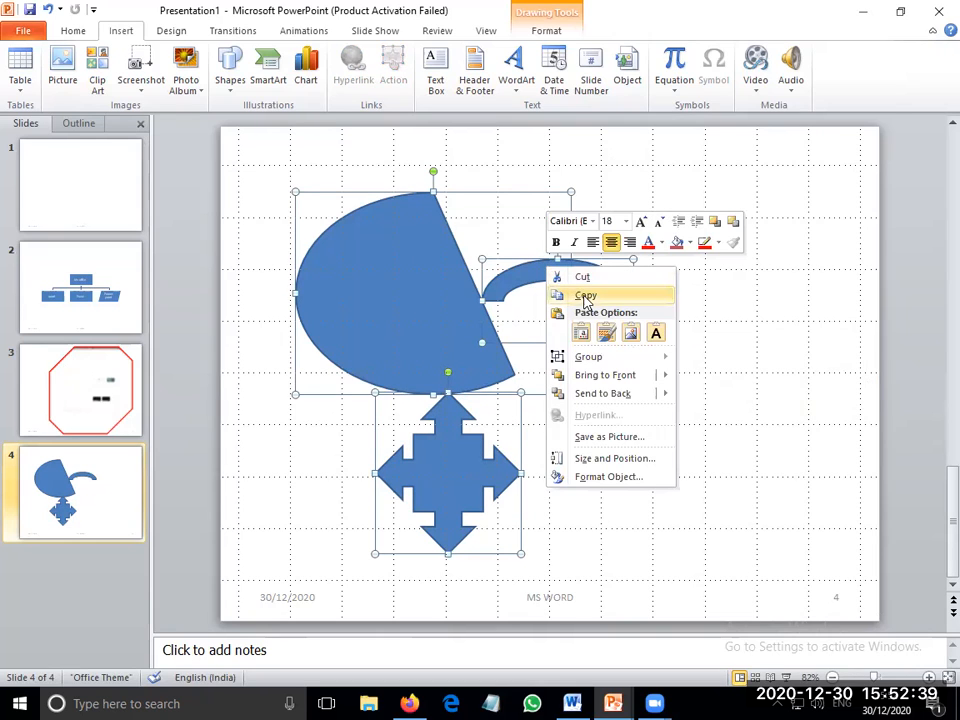
mouse_move(605, 358)
left_click(713, 362)
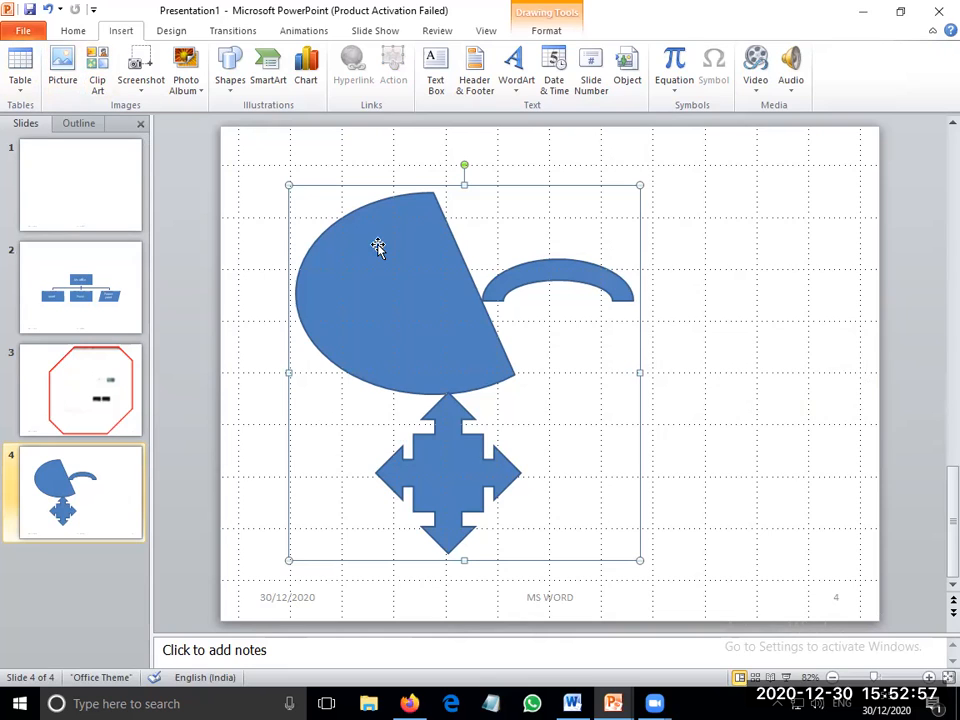
Add a blank slide after slide 4.
left_click(101, 550)
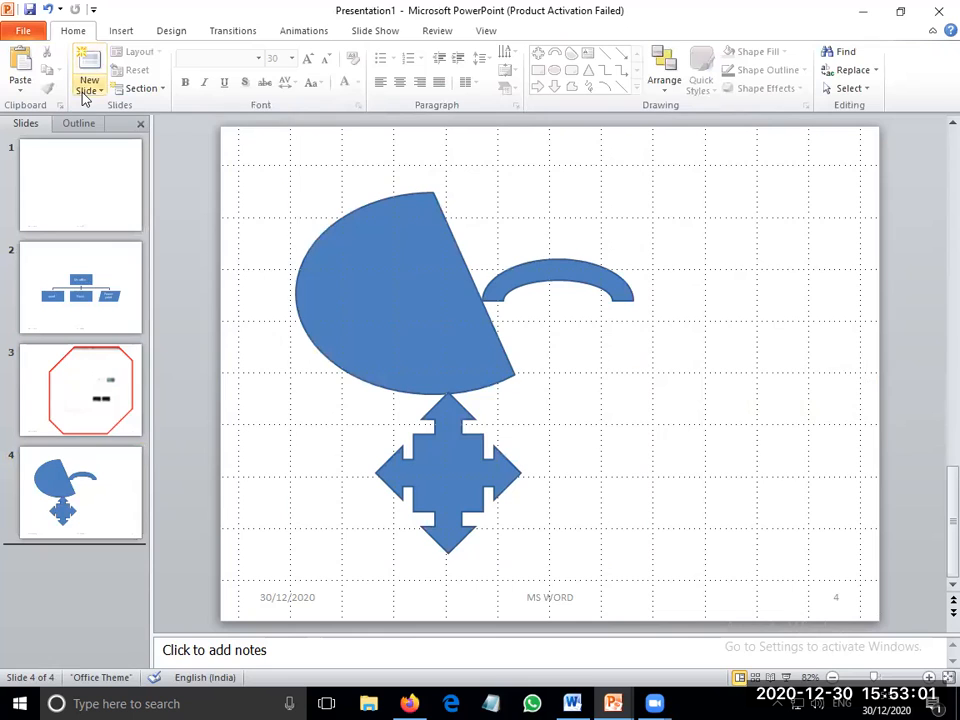
left_click(88, 88)
left_click(135, 322)
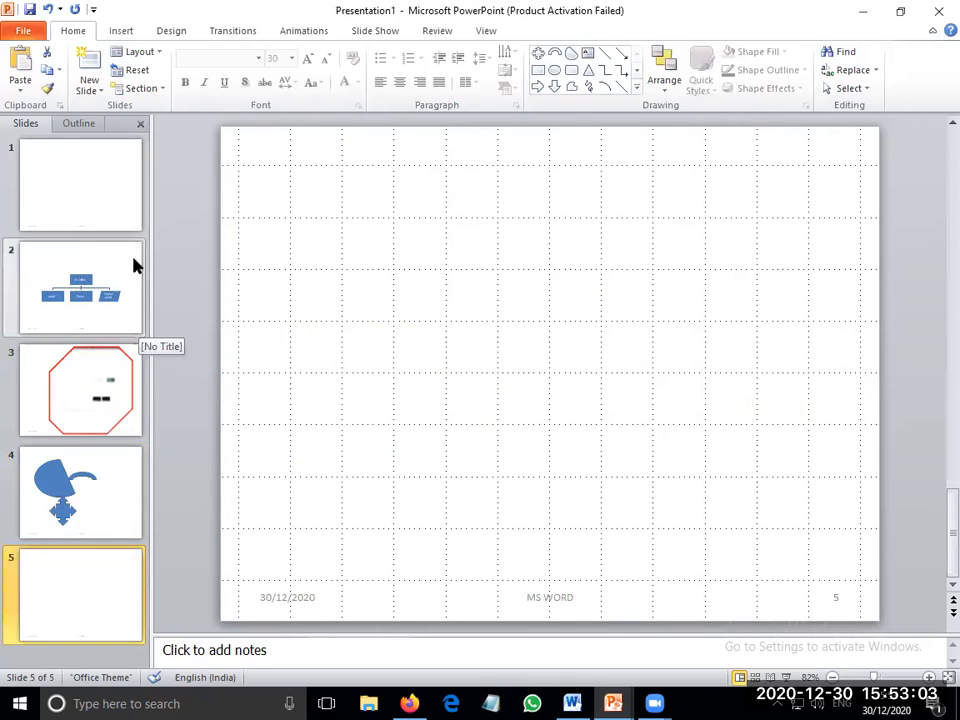
Insert a chart of the first Column type on slide 5.
left_click(128, 31)
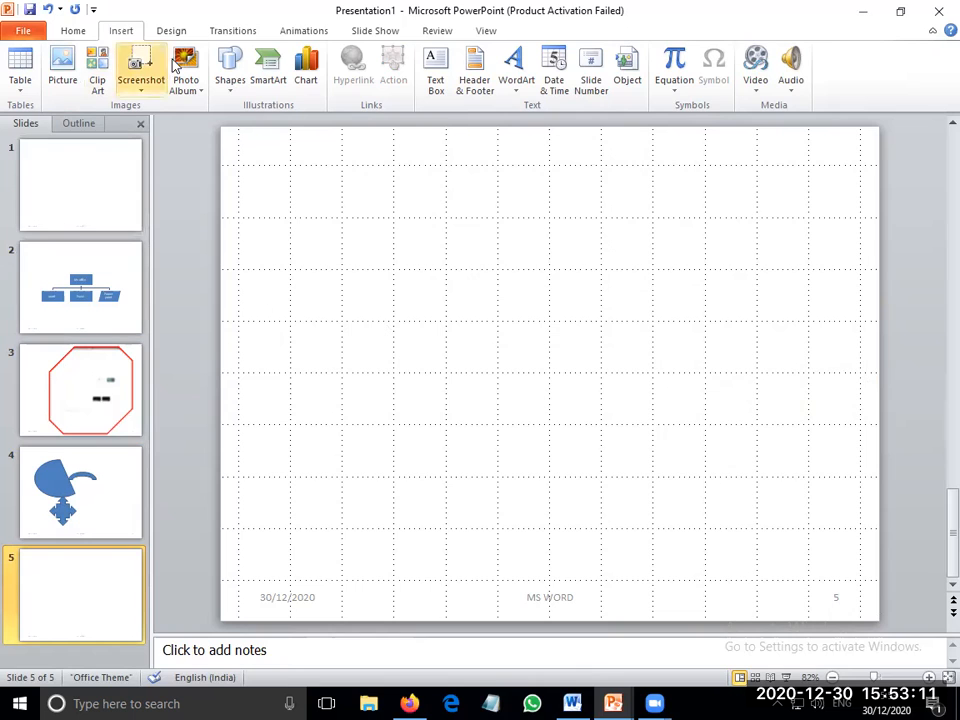
left_click(298, 68)
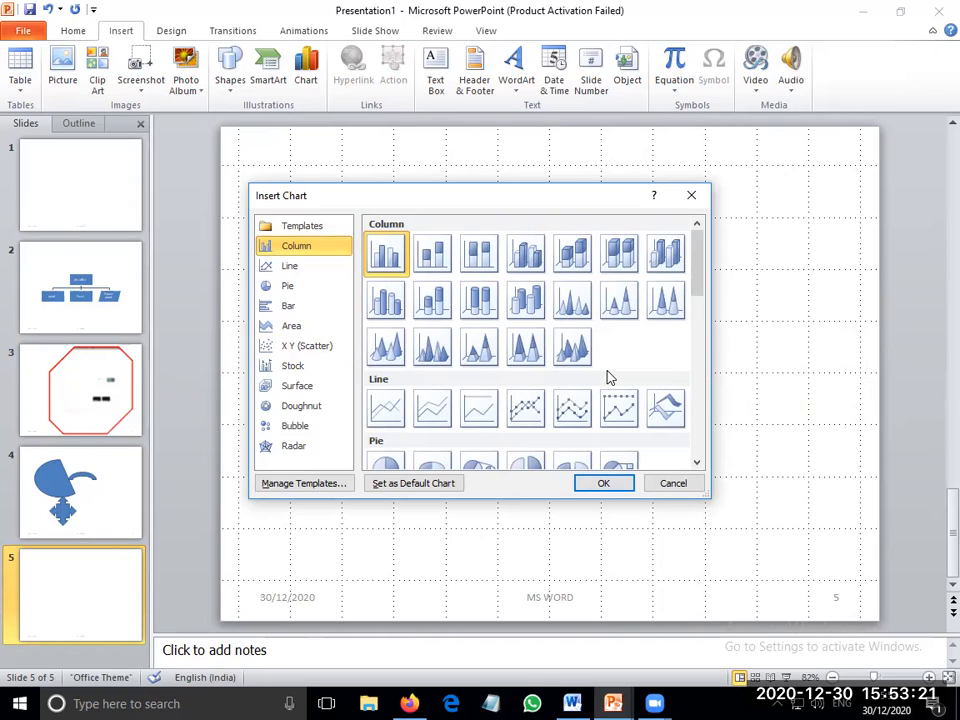
left_click(603, 483)
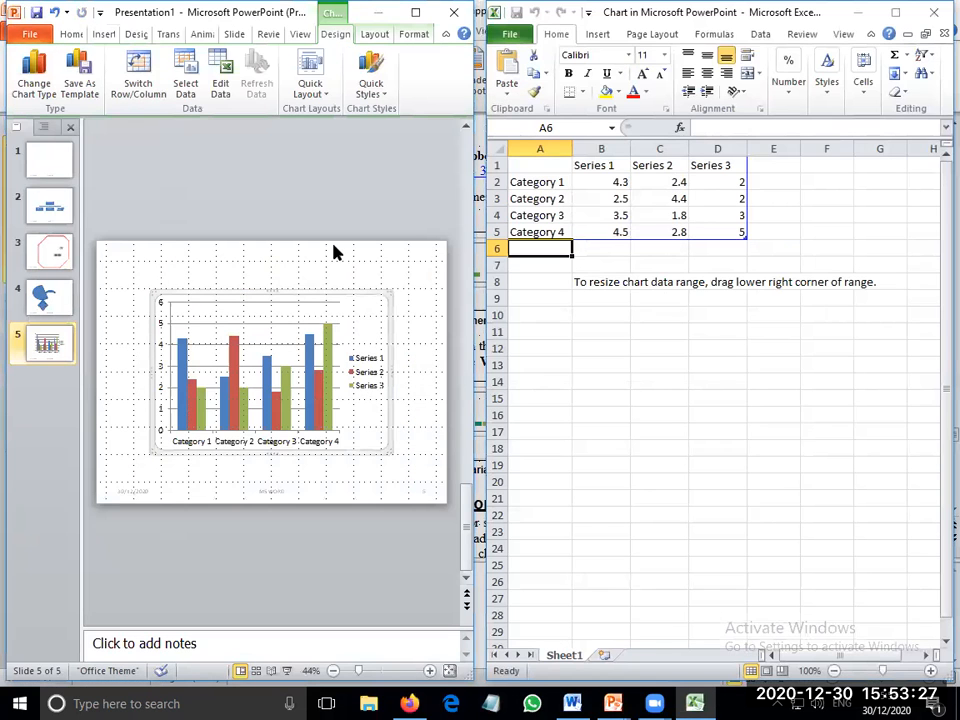
Set the Series 1 values in the chart data to 5.3 for Category 1, 2.5 for Category 2 and 9.8 for Category 3.
left_click(604, 187)
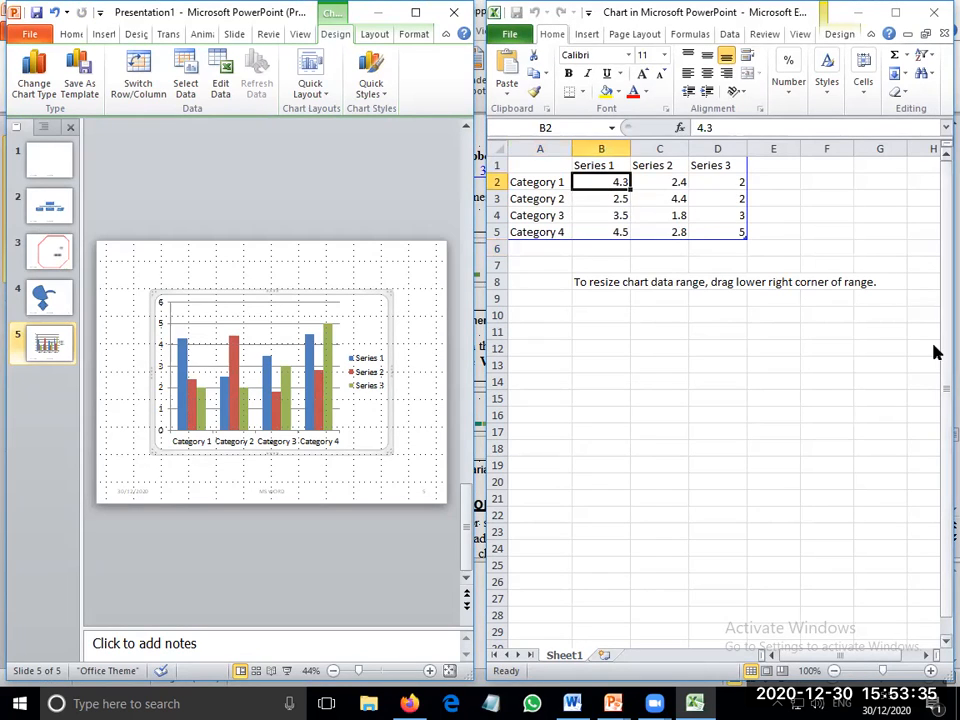
type("5.3")
key("Return")
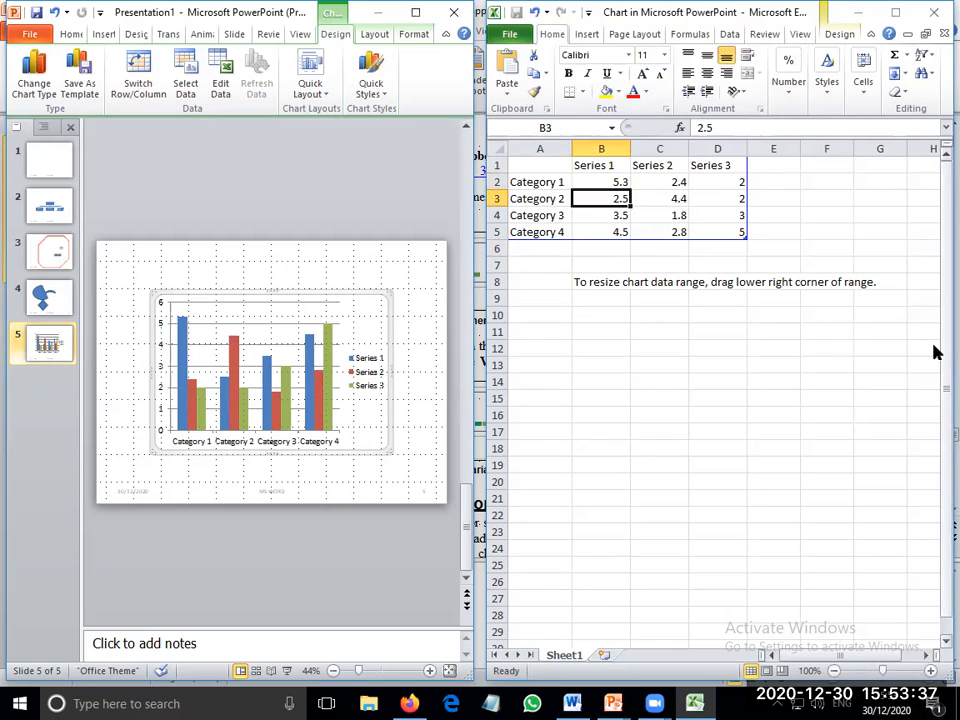
type("2.5")
key("Return")
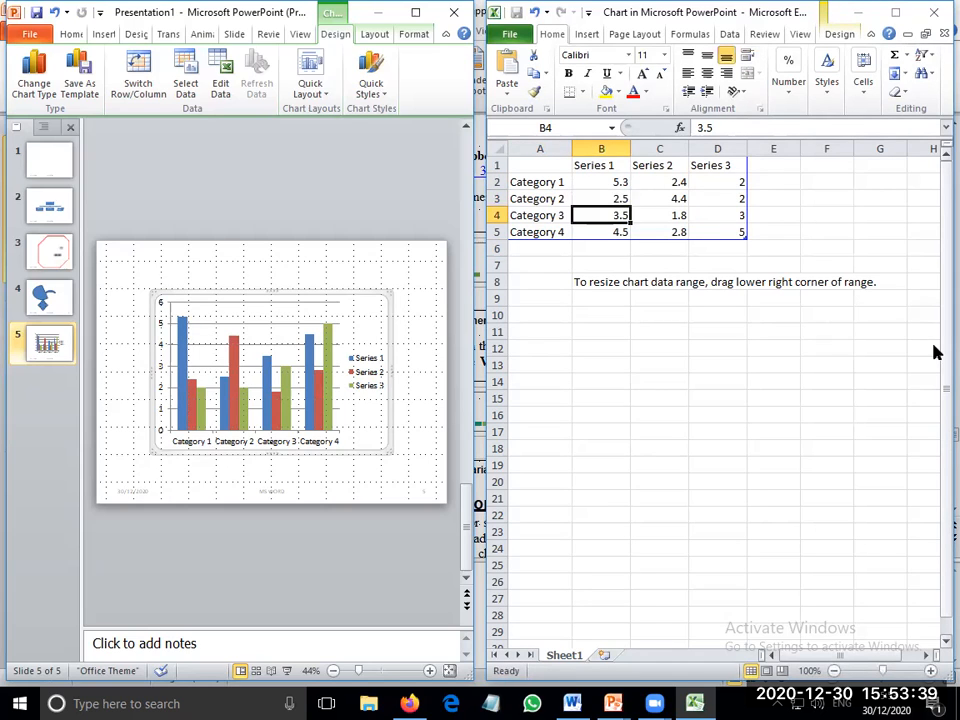
type("9")
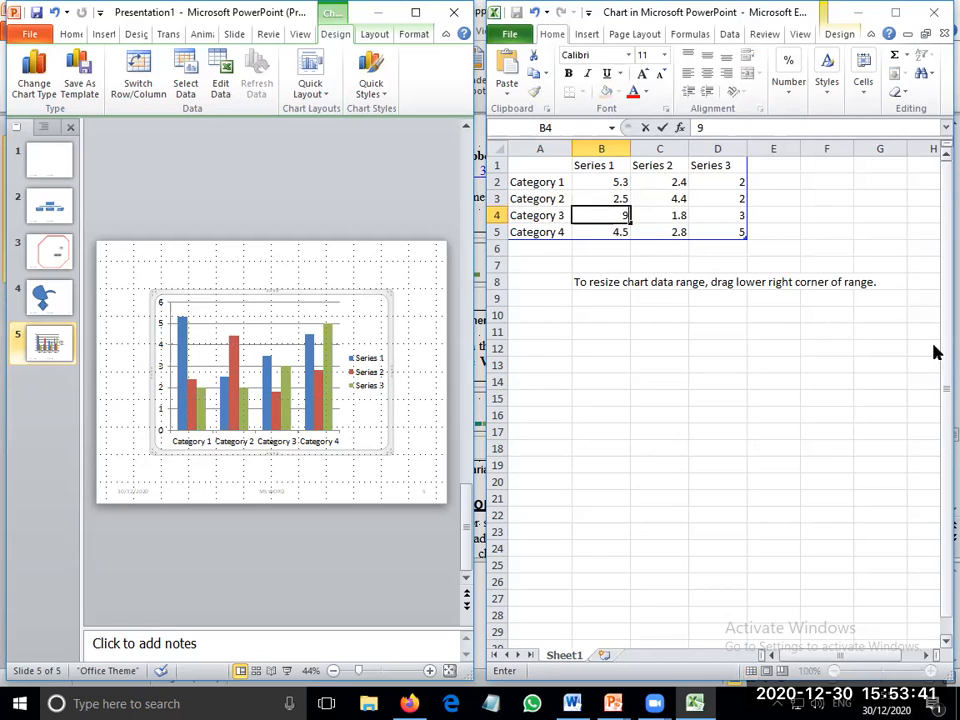
type(".8")
key("Return")
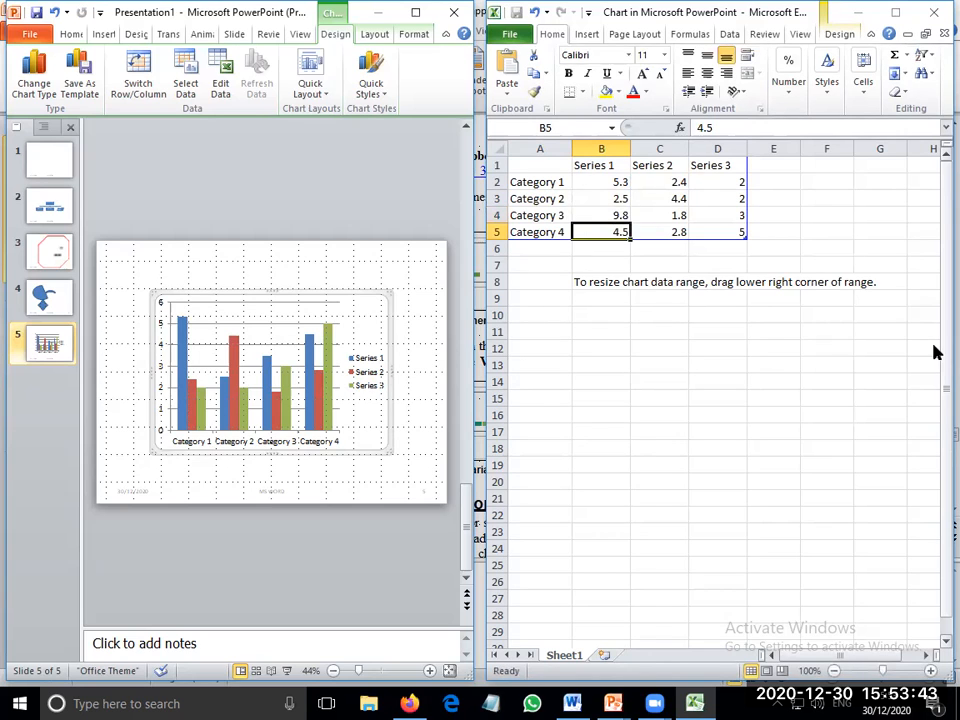
Set the Series 1 value of Category 4 to 5.7, with no entry in the row below, and close the chart data sheet.
type("5")
key("Return")
type("7")
key("Return")
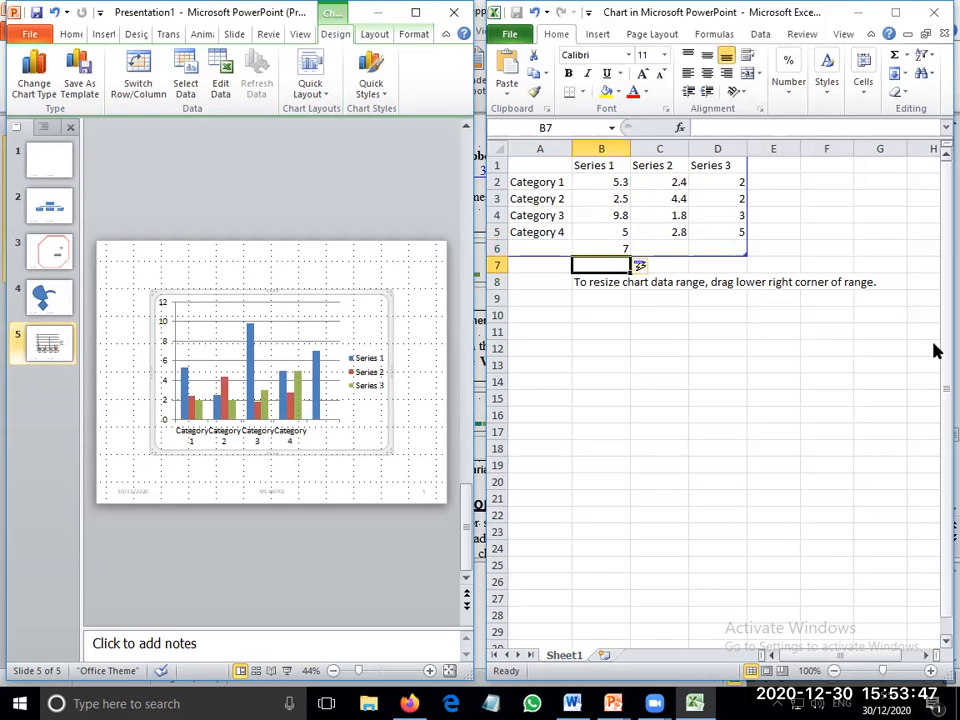
key("Up")
key("Up")
type("5.7")
key("Return")
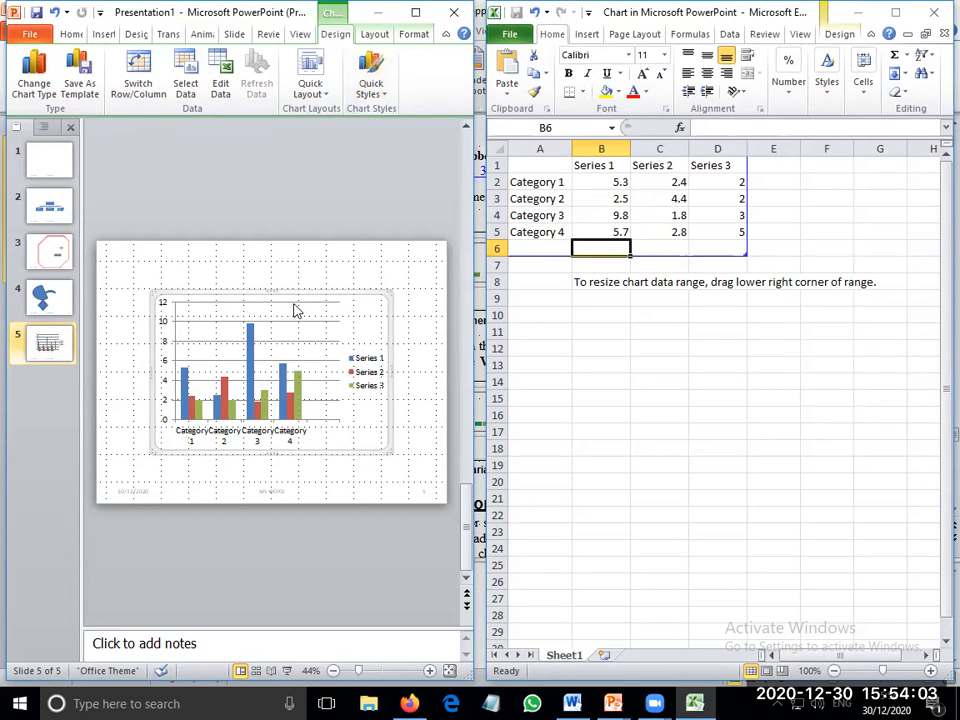
left_click(934, 12)
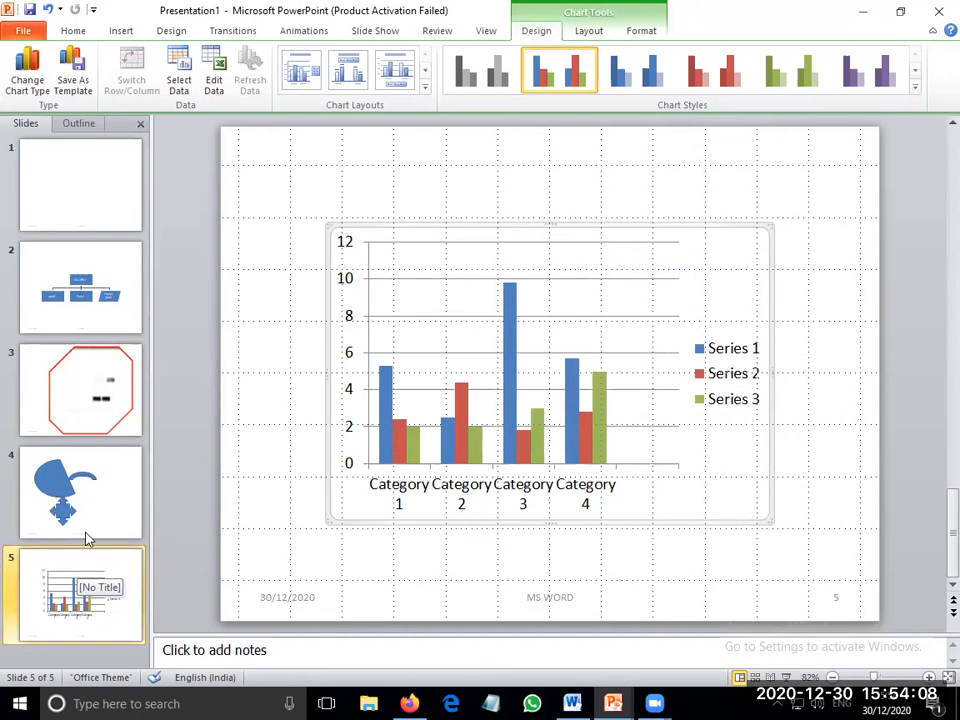
Try the grey, blue, red and green chart styles on the column chart and apply the purple one.
left_click(469, 80)
left_click(643, 74)
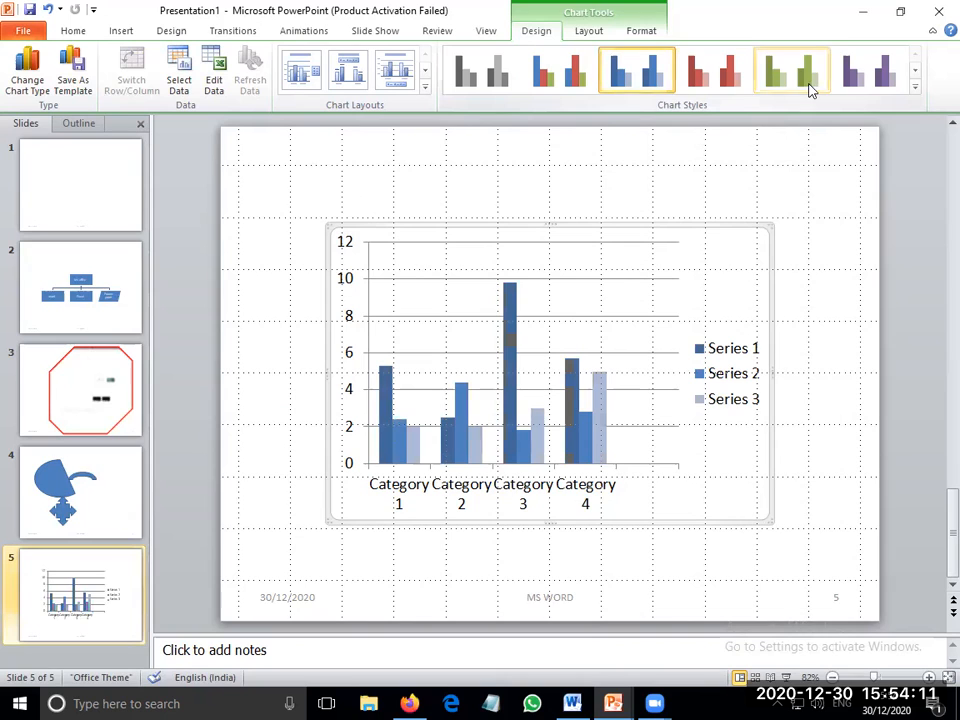
left_click(735, 72)
left_click(815, 74)
left_click(860, 72)
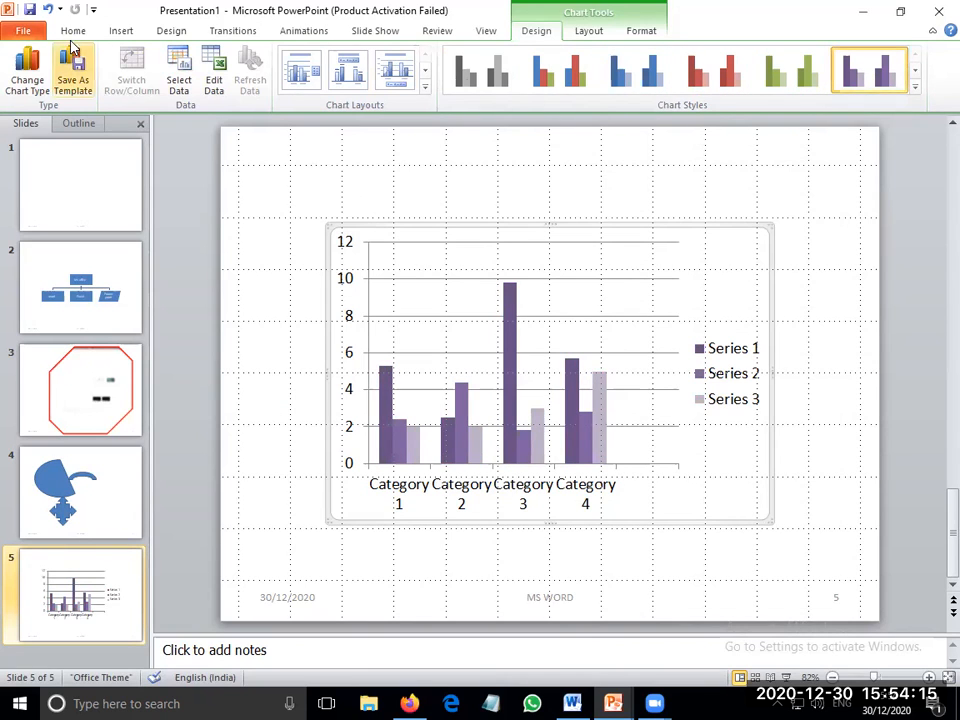
left_click(121, 32)
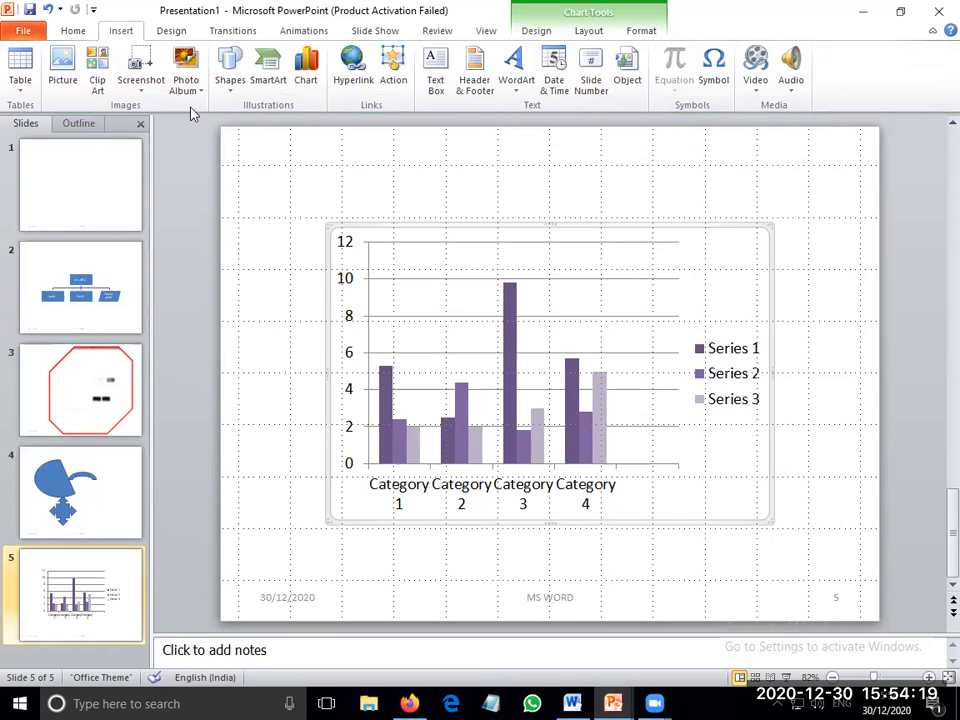
left_click(230, 90)
left_click(240, 93)
left_click(259, 90)
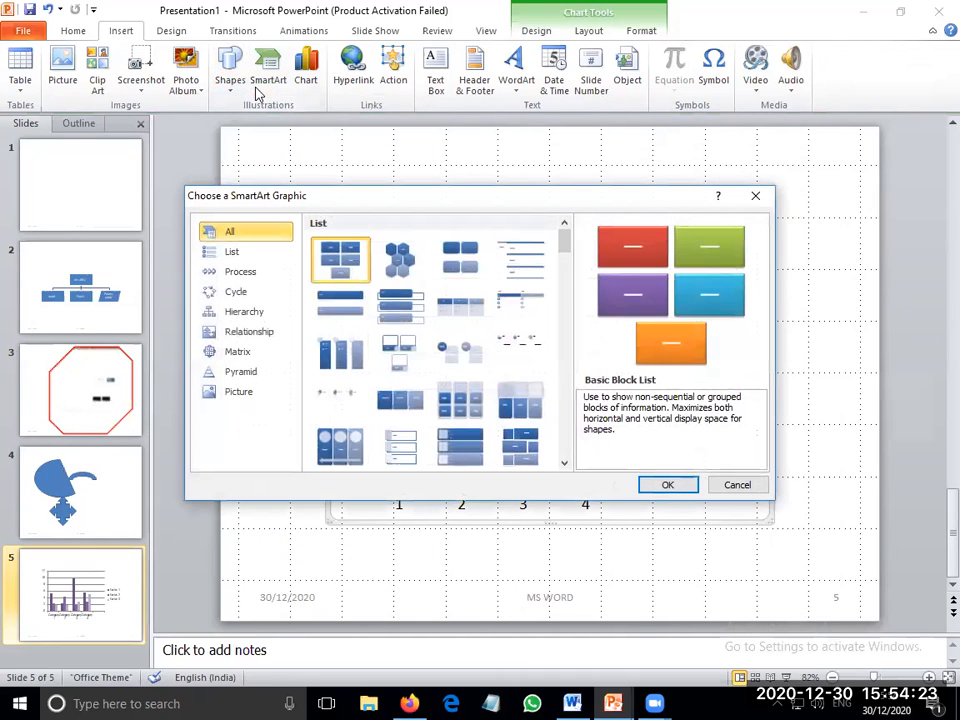
left_click(710, 488)
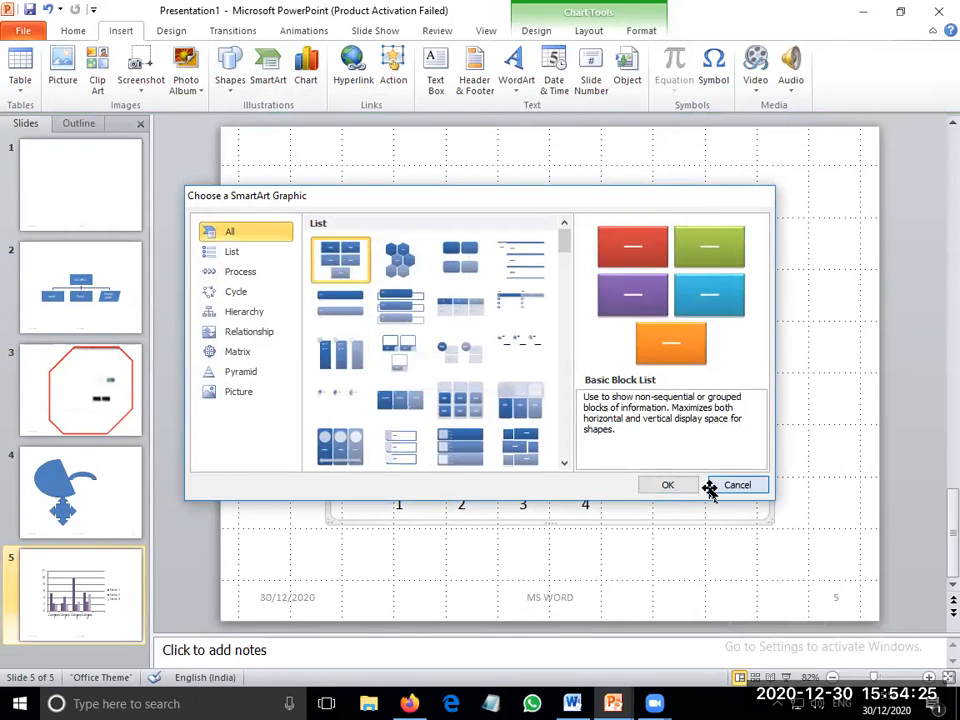
left_click(304, 84)
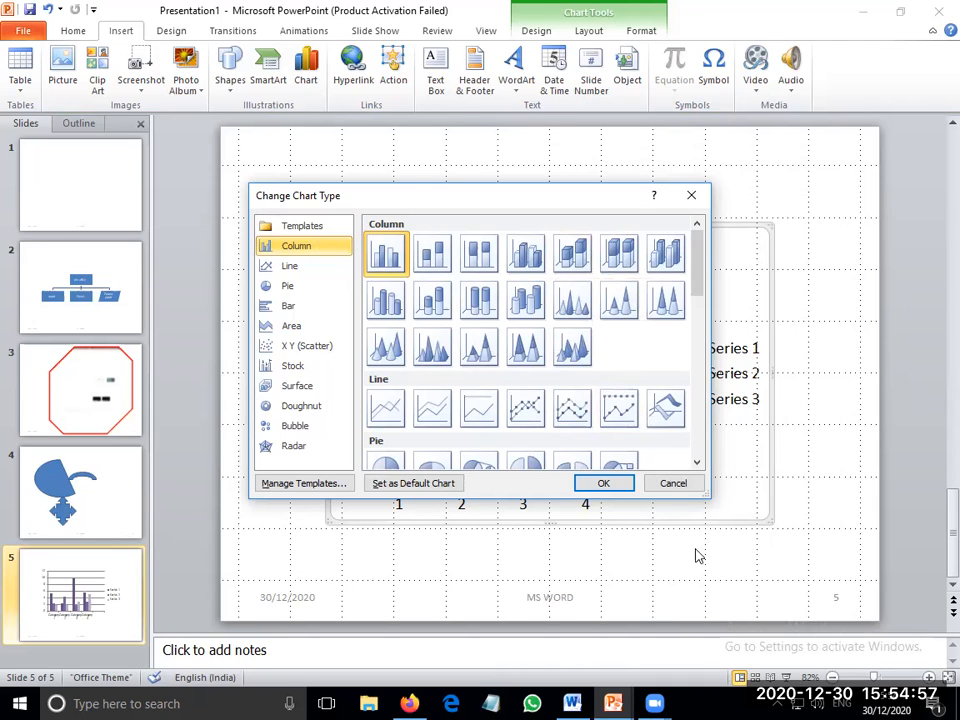
left_click(671, 482)
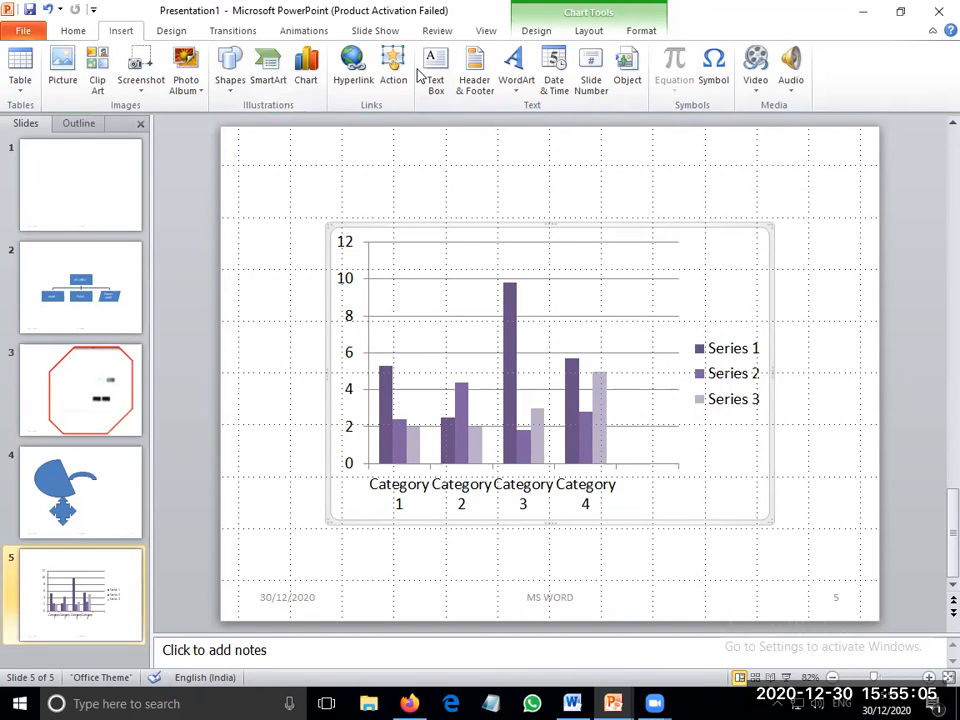
Open the header and footer settings and turn on the header for notes and handouts.
left_click(474, 72)
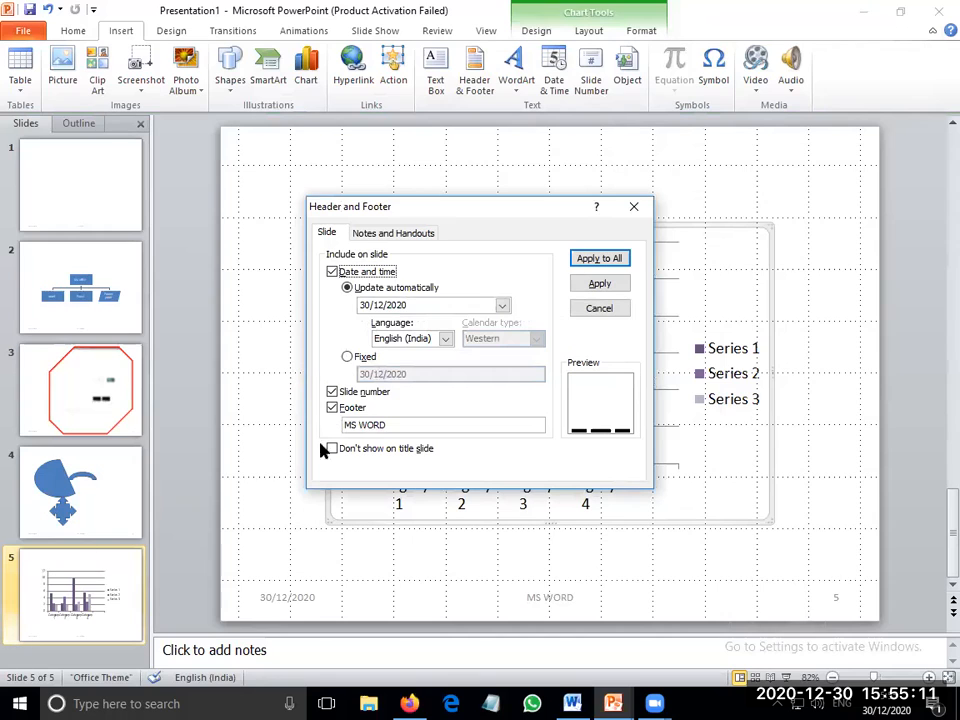
left_click(408, 234)
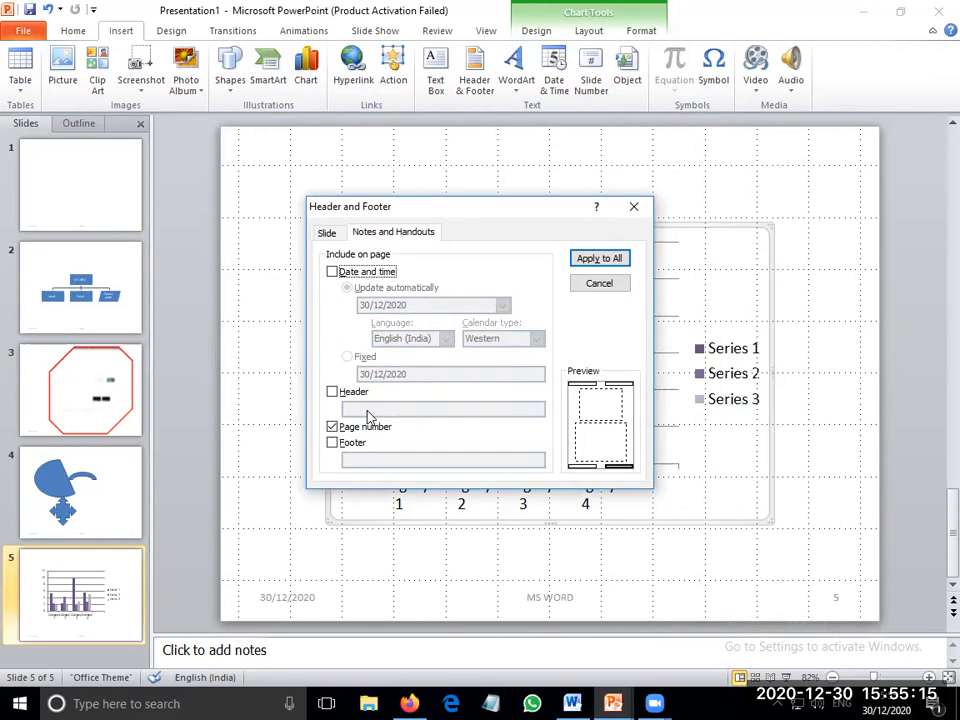
left_click(332, 392)
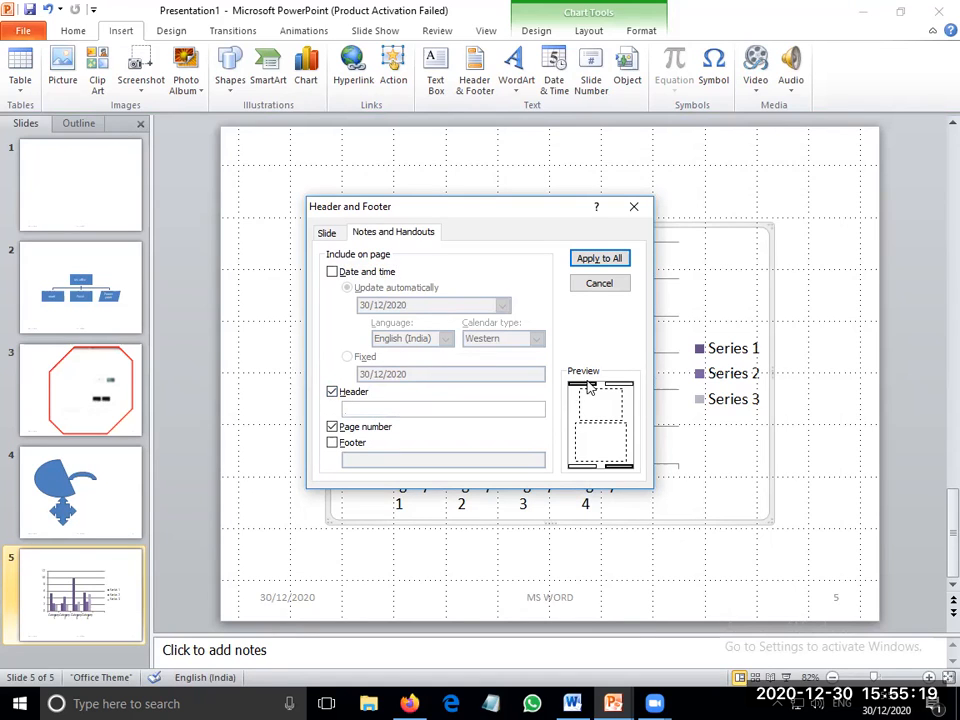
Try switching the footer and the page number for notes and handouts, restoring each to its original setting.
left_click(332, 442)
left_click(332, 442)
left_click(332, 427)
left_click(332, 428)
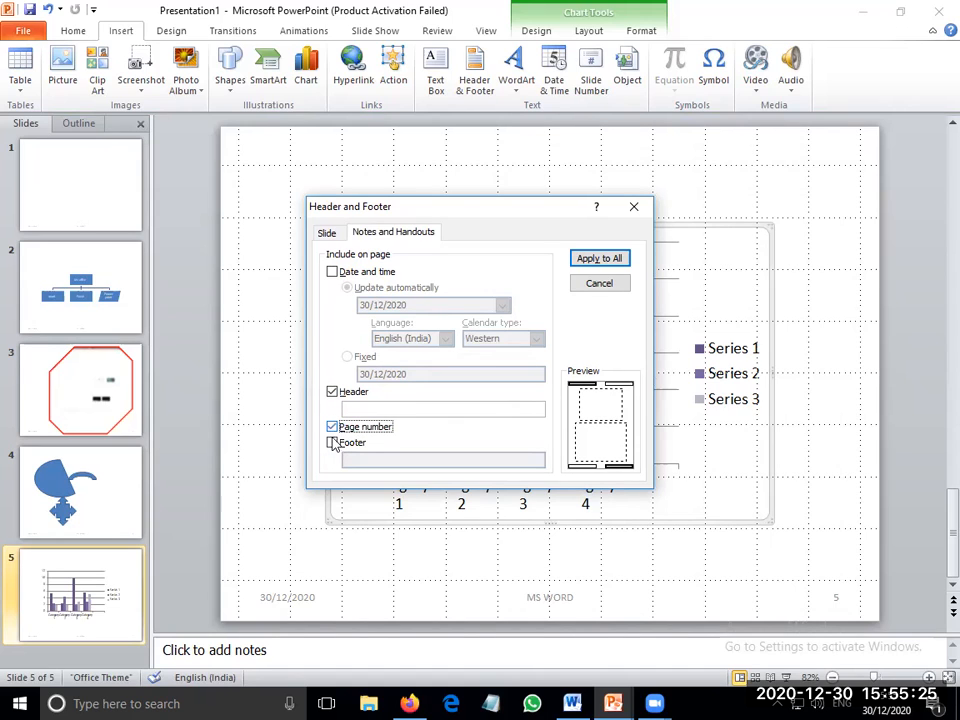
Turn off the page number for notes and handouts, trying the footer and date and time options but leaving both off.
left_click(332, 442)
left_click(332, 427)
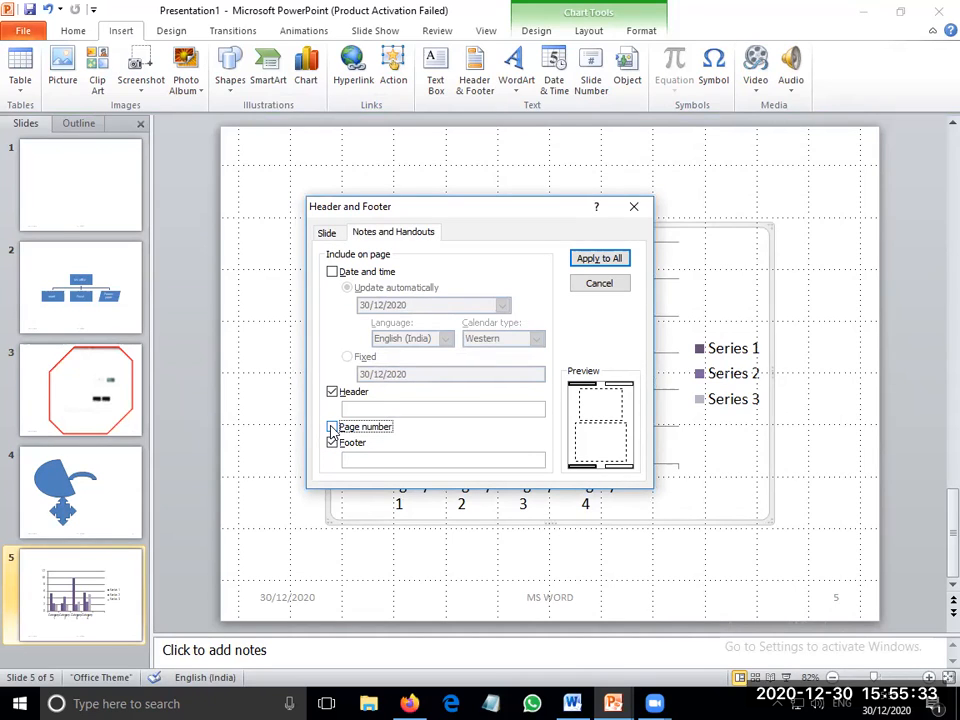
left_click(340, 445)
left_click(340, 447)
left_click(335, 272)
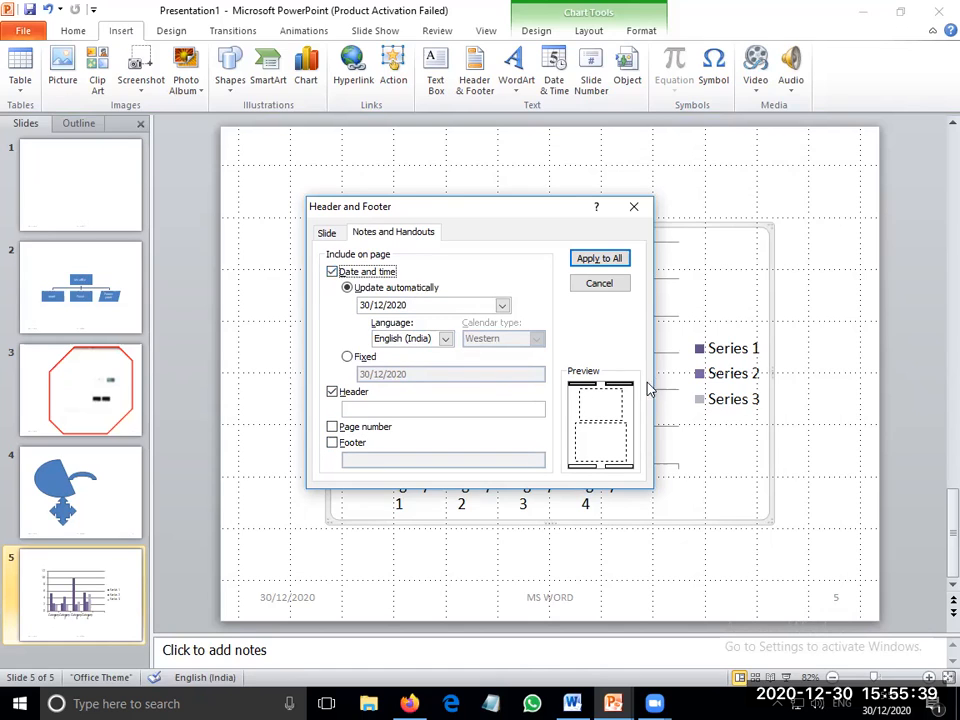
left_click(342, 275)
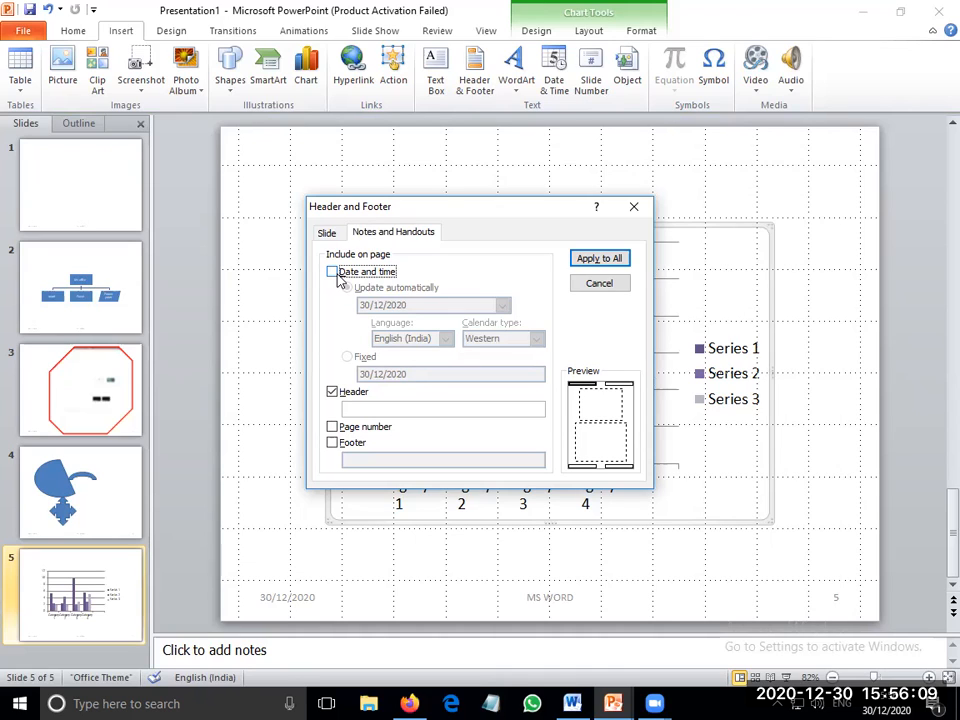
Enter "Introduction to ms word" as the notes and handouts header and apply it to all.
left_click(351, 408)
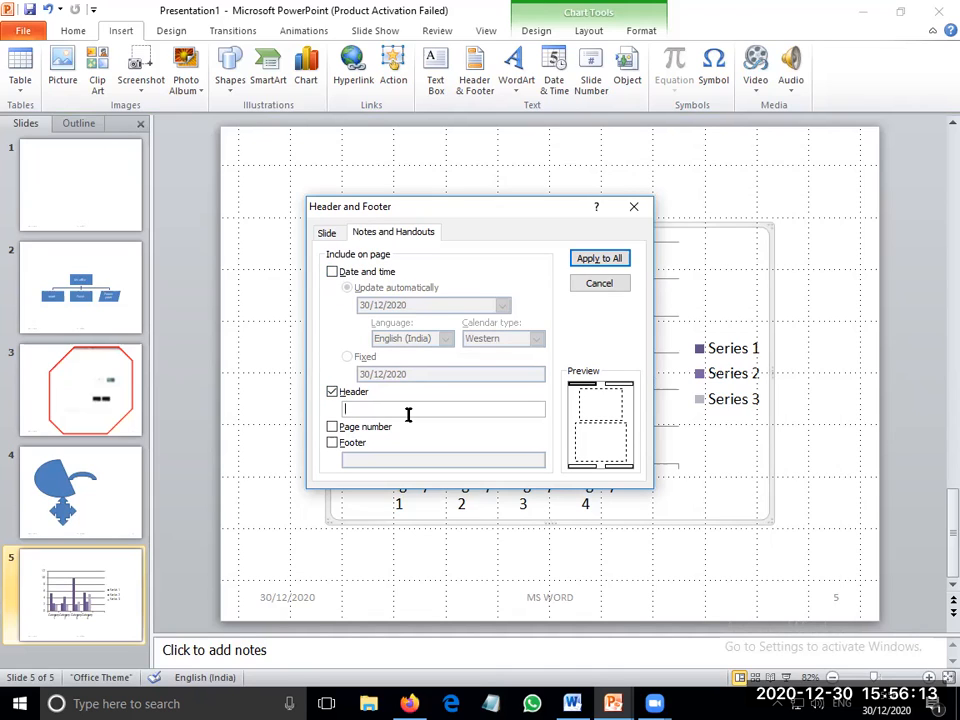
type("Introduction")
key("BackSpace")
key("BackSpace")
type("to ms word")
left_click(598, 258)
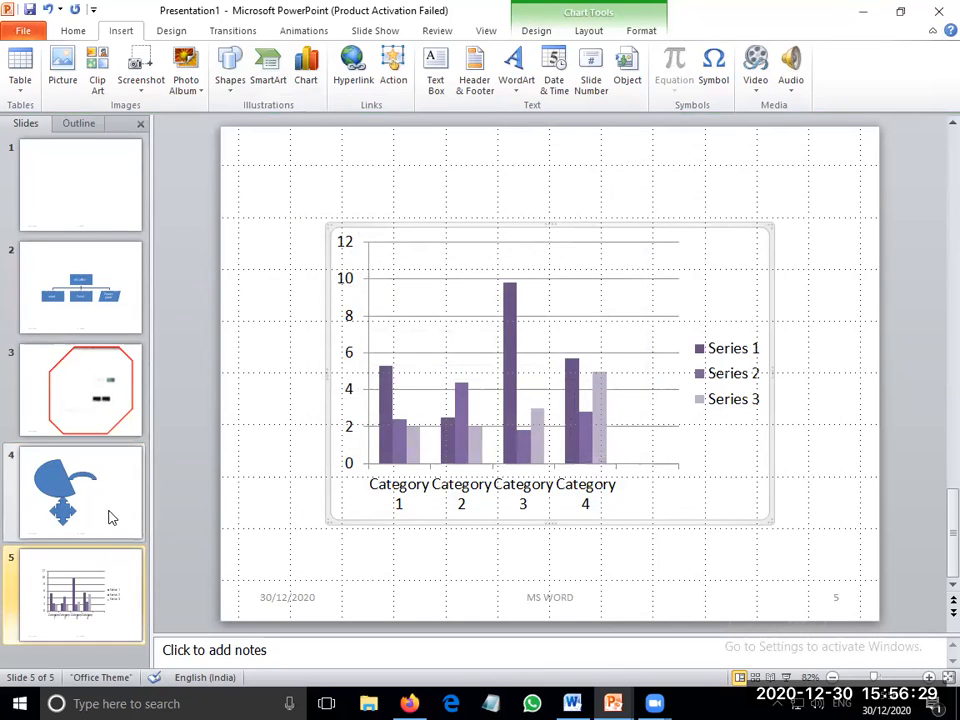
Check slides 1 to 5 and the print preview of the chart slide for the new header.
left_click(93, 175)
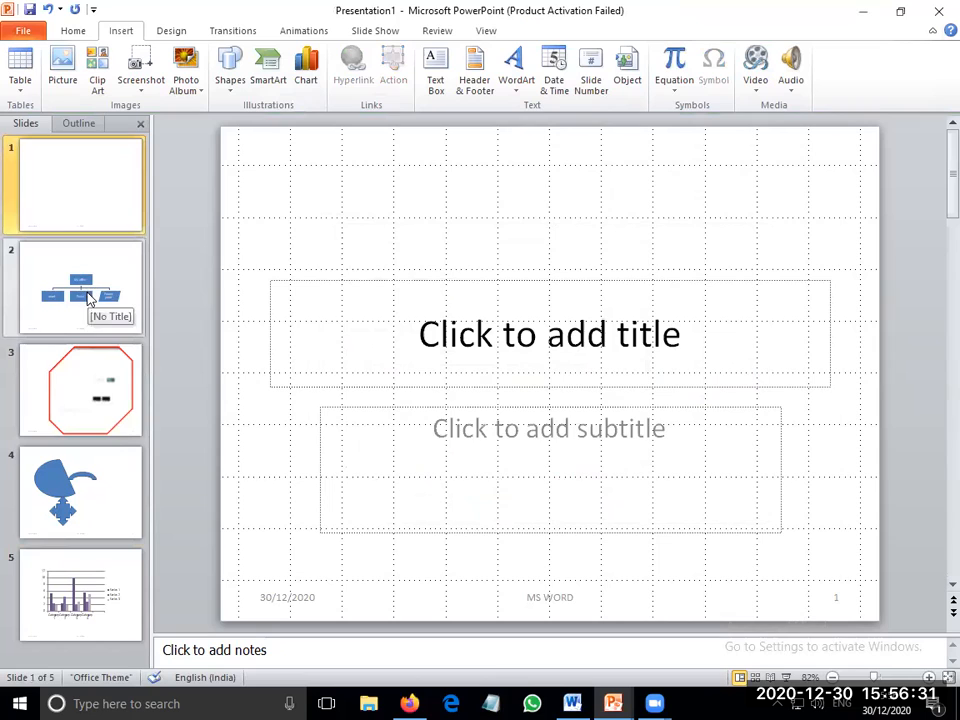
left_click(82, 290)
left_click(84, 385)
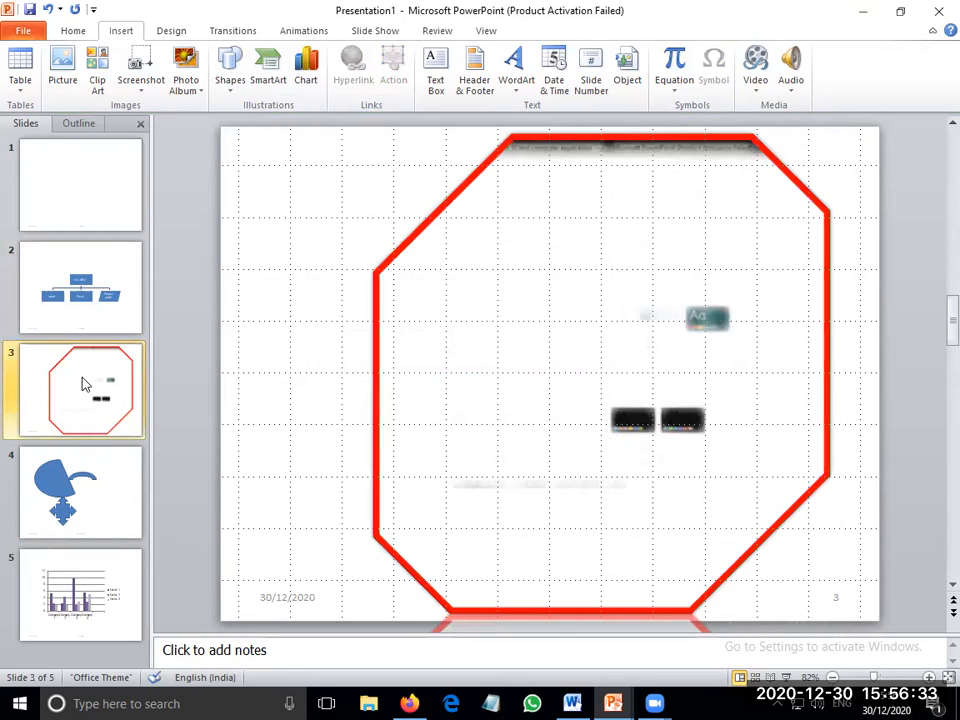
left_click(70, 448)
left_click(90, 605)
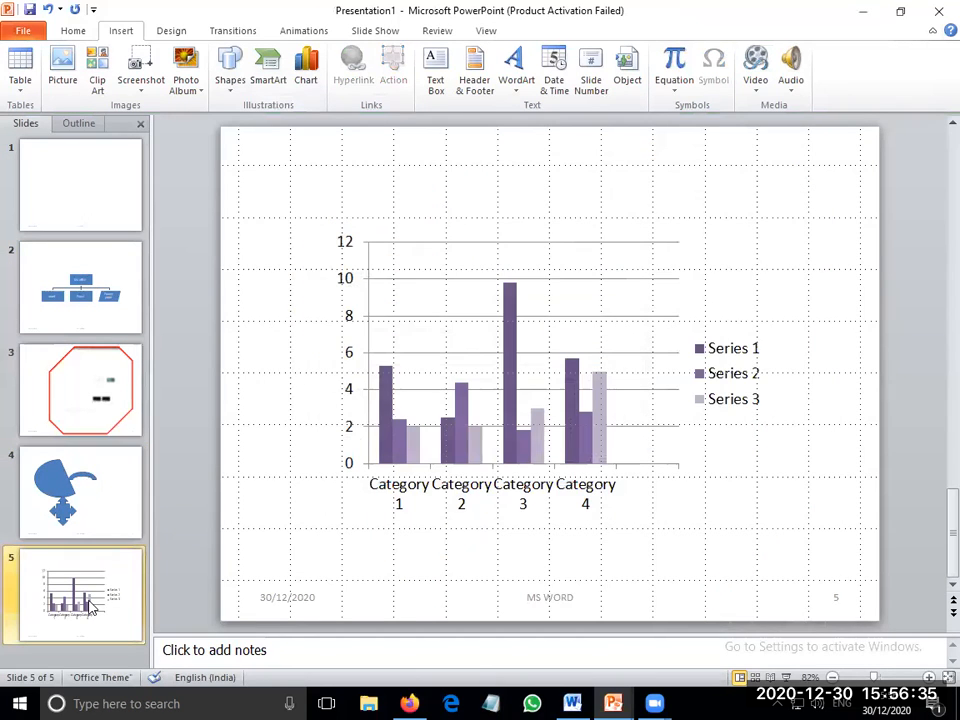
left_click(24, 30)
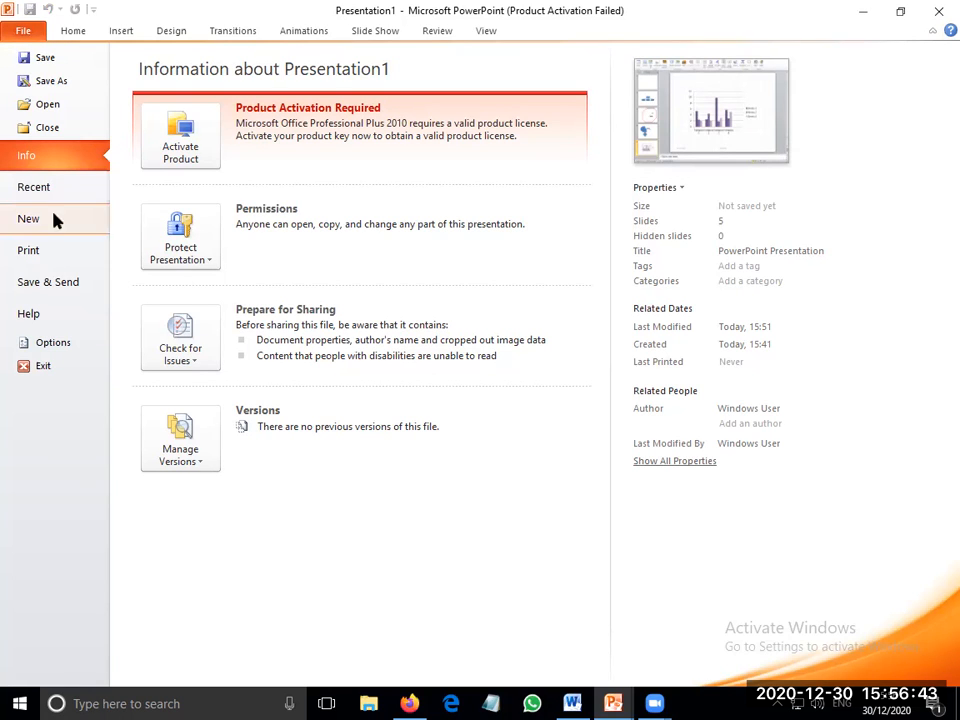
left_click(30, 250)
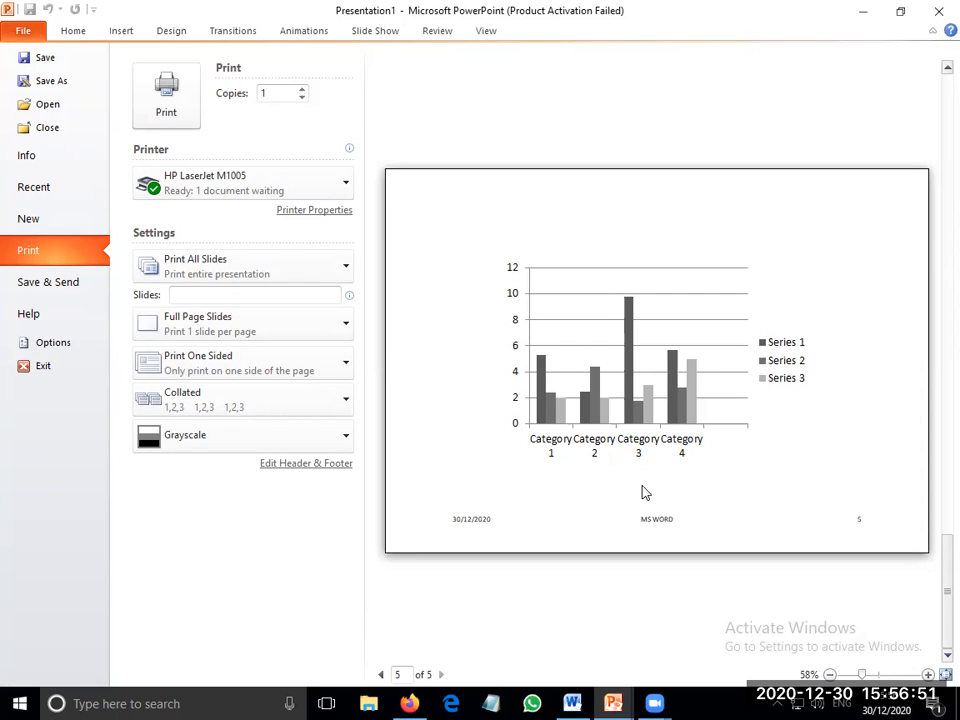
key("Escape")
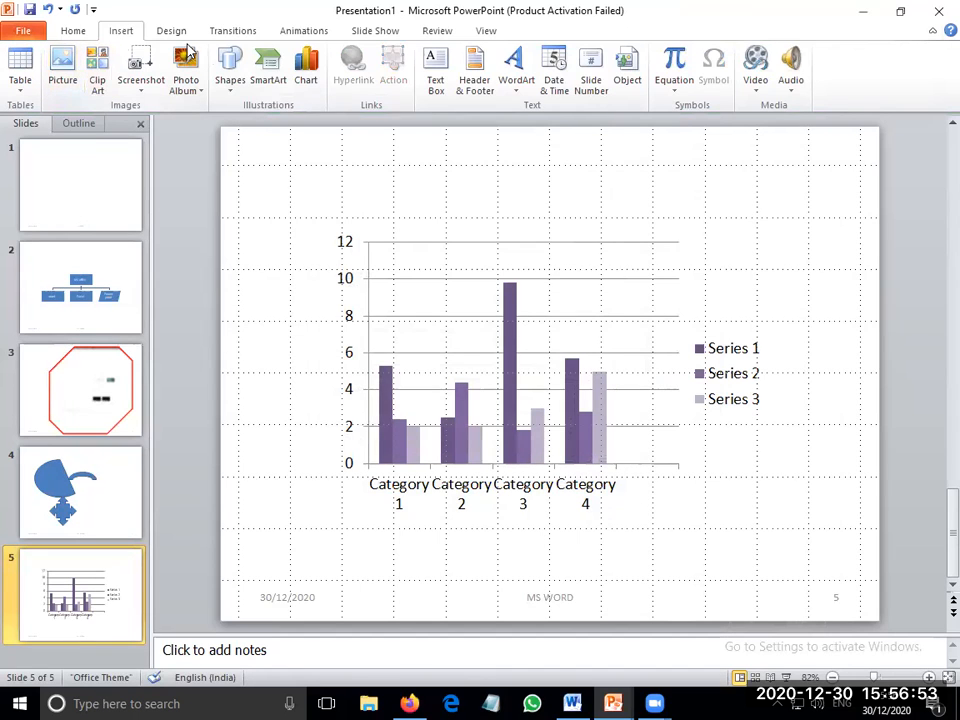
Reapply the existing notes and handouts header settings to all pages.
left_click(466, 84)
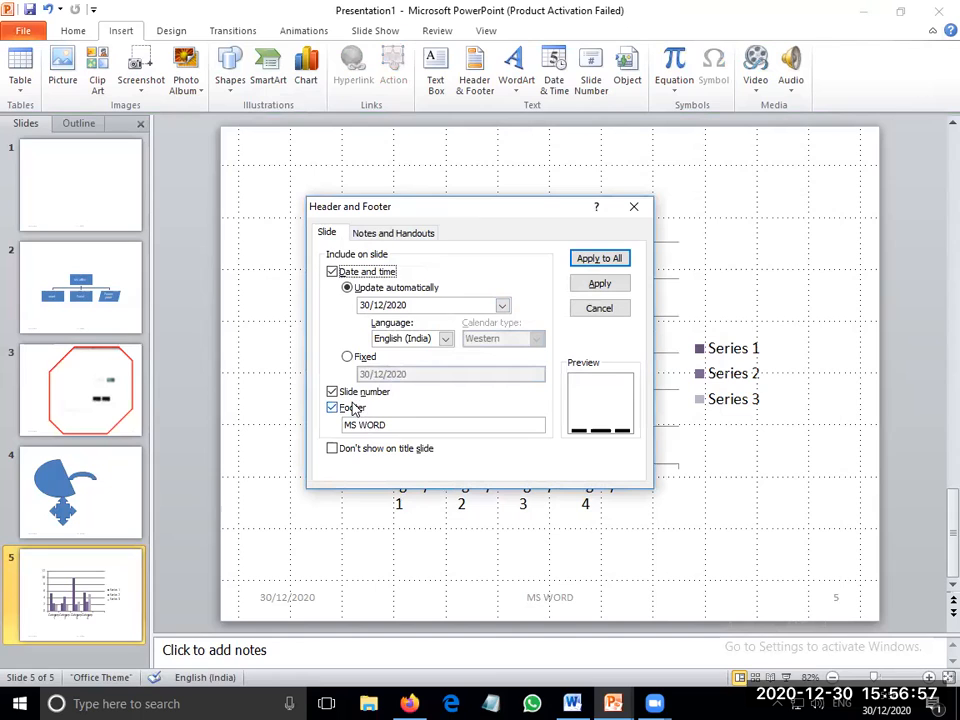
left_click(384, 233)
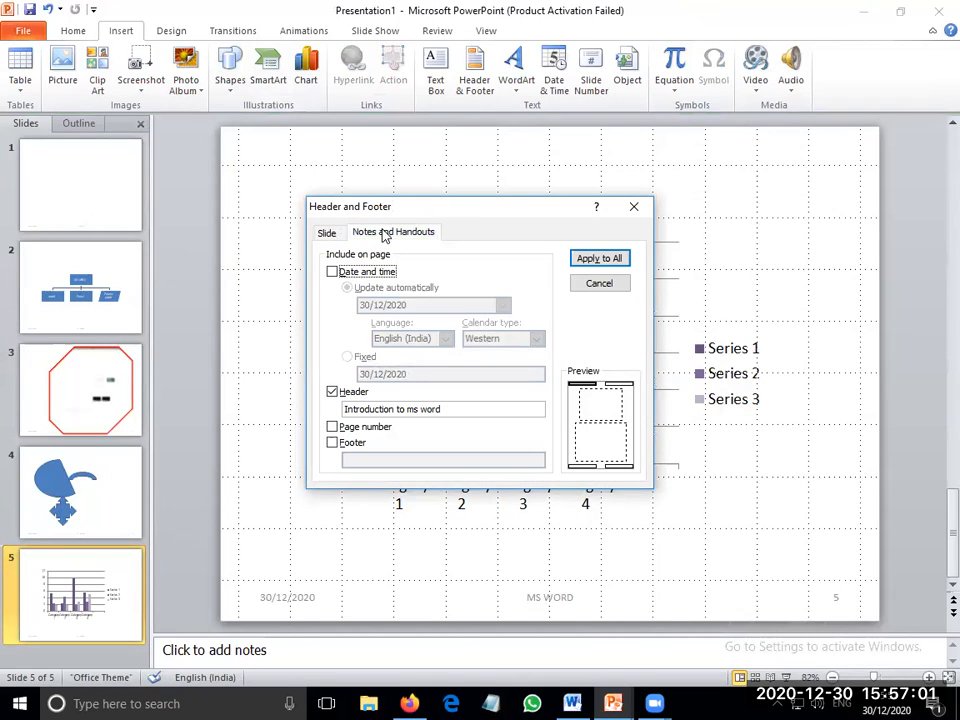
left_click(612, 258)
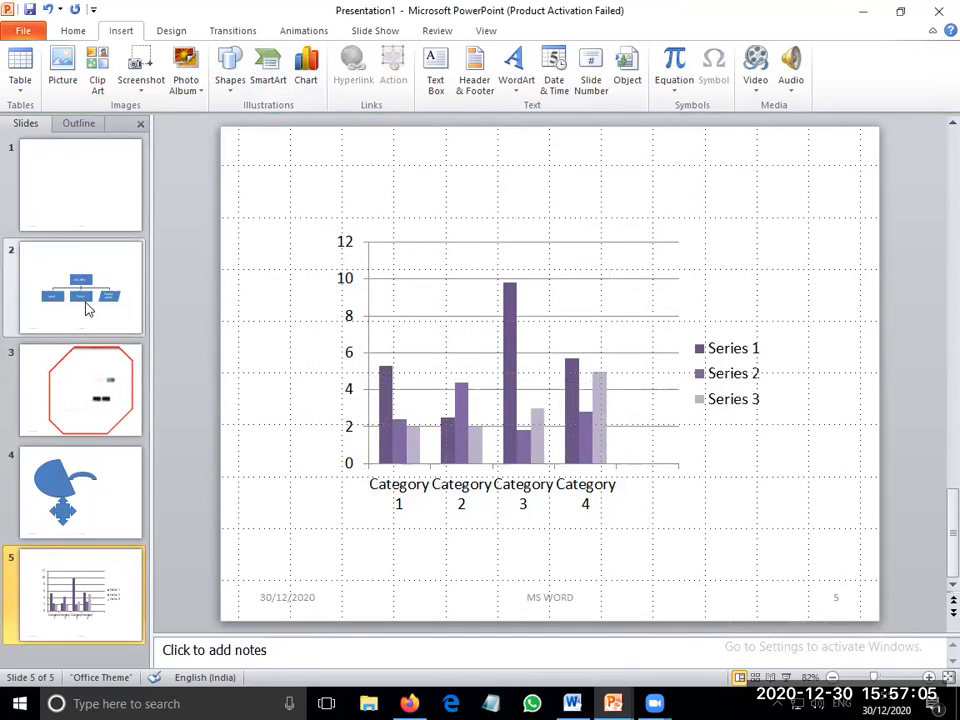
Look through slides 1 to 4 and the print preview pages for the header, and return to slide editing.
left_click(70, 210)
left_click(82, 290)
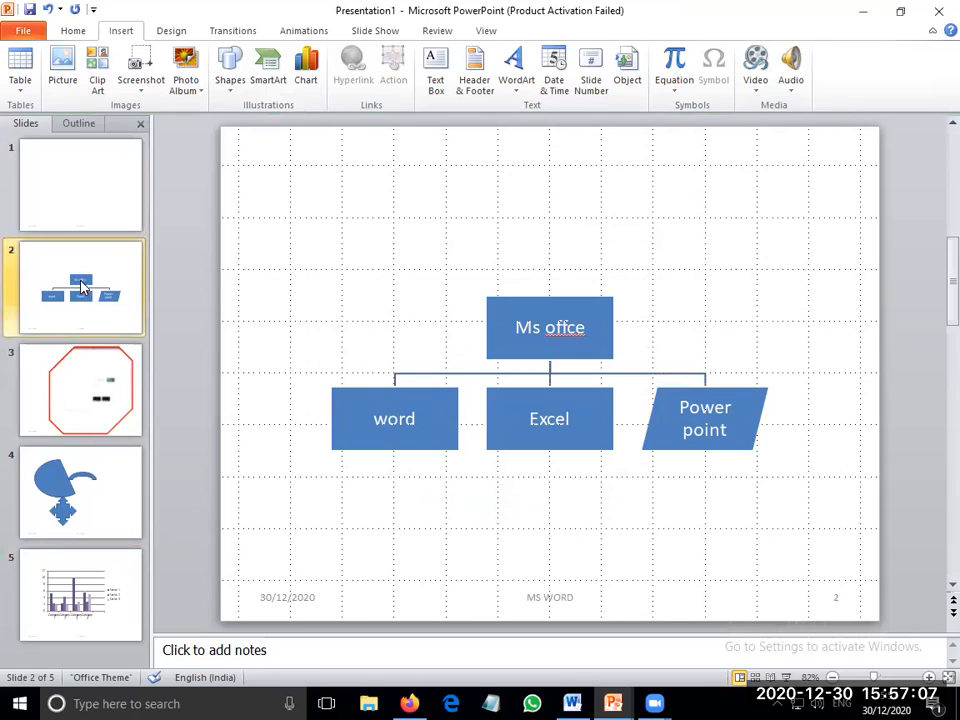
left_click(86, 370)
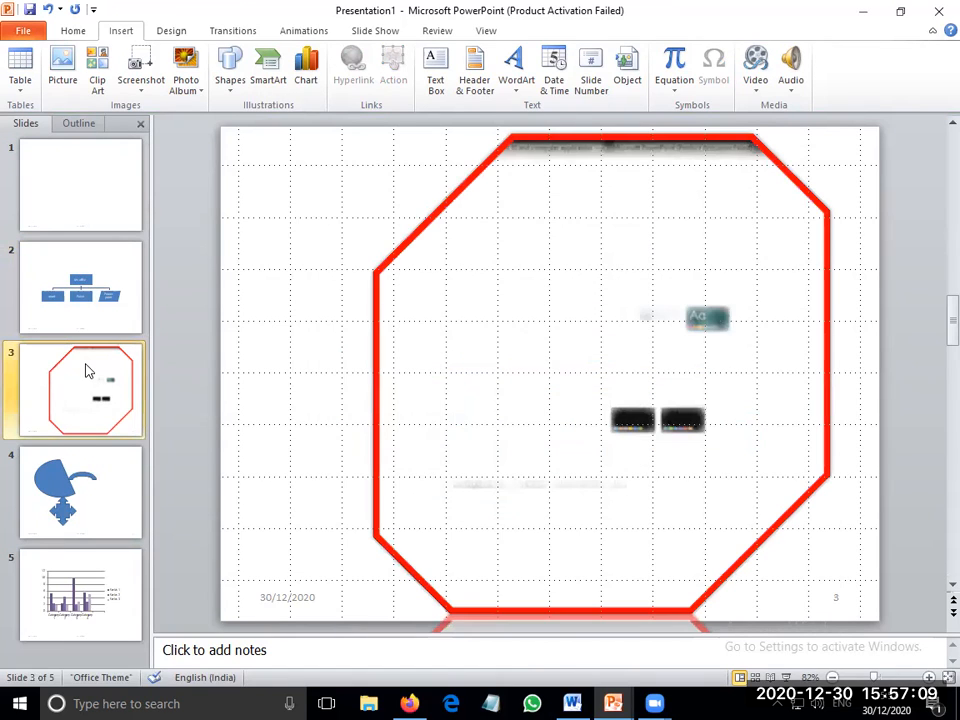
left_click(68, 508)
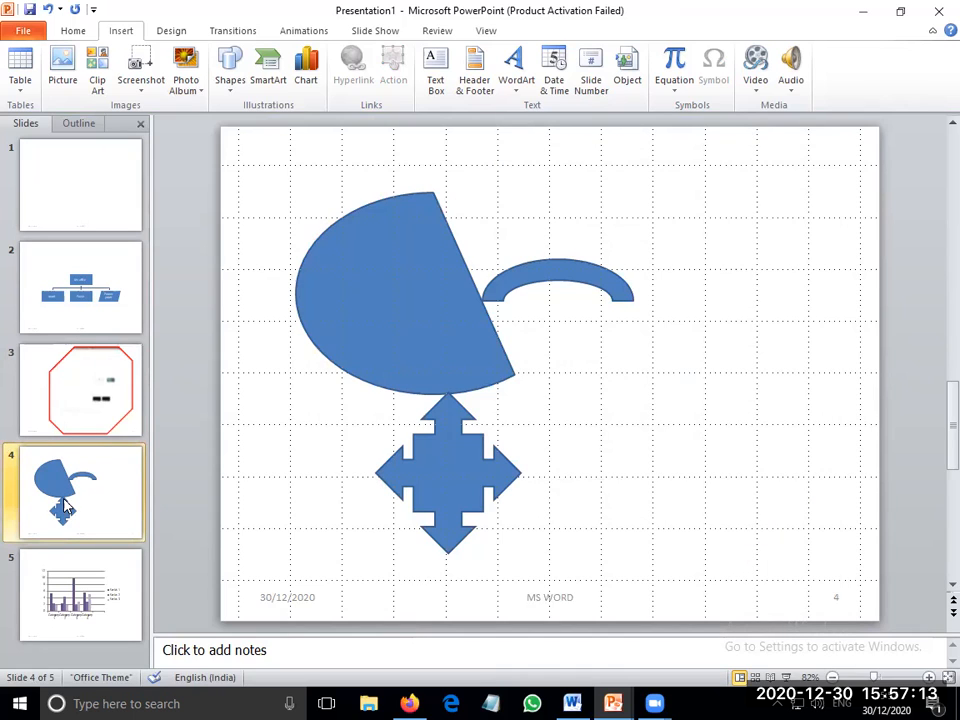
left_click(24, 34)
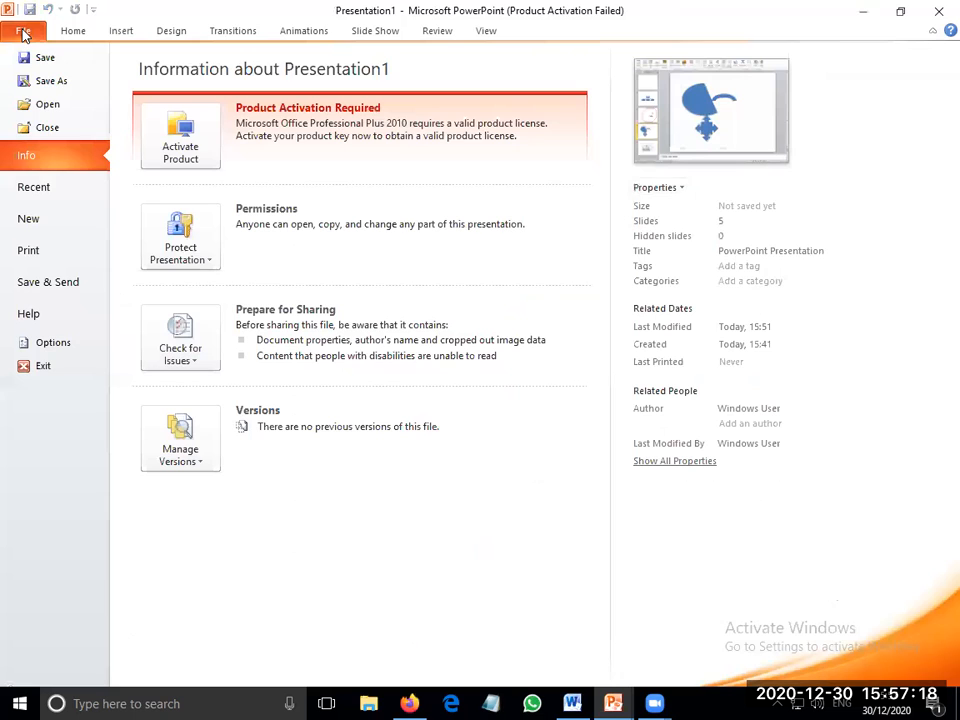
left_click(57, 258)
scroll(727, 348, "down", 1)
scroll(727, 348, "up", 4)
scroll(727, 348, "down", 4)
scroll(728, 347, "up", 4)
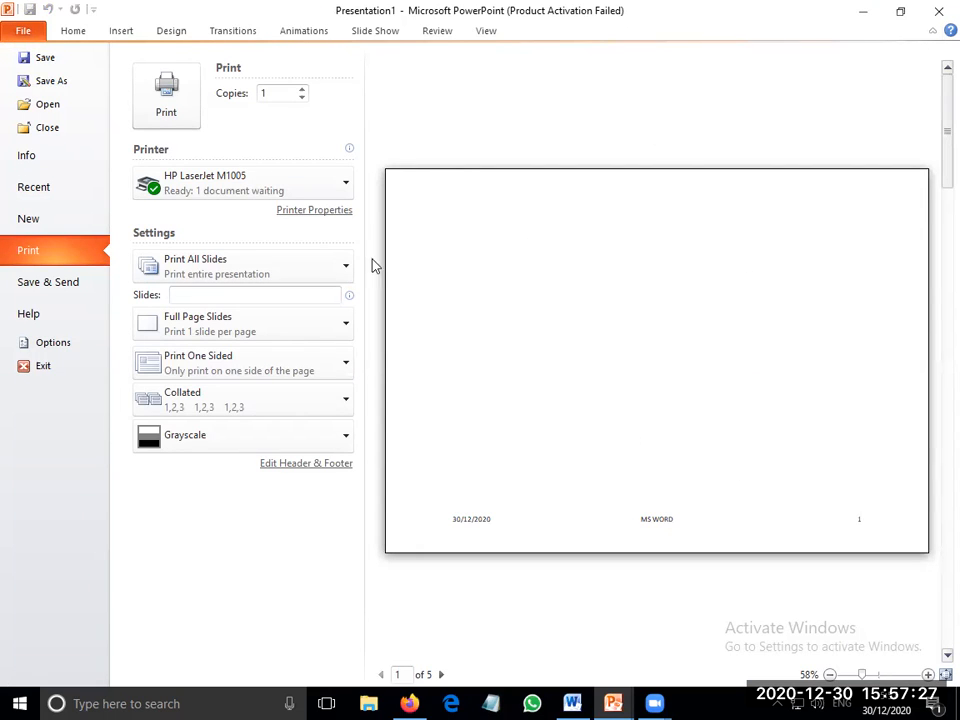
left_click(16, 32)
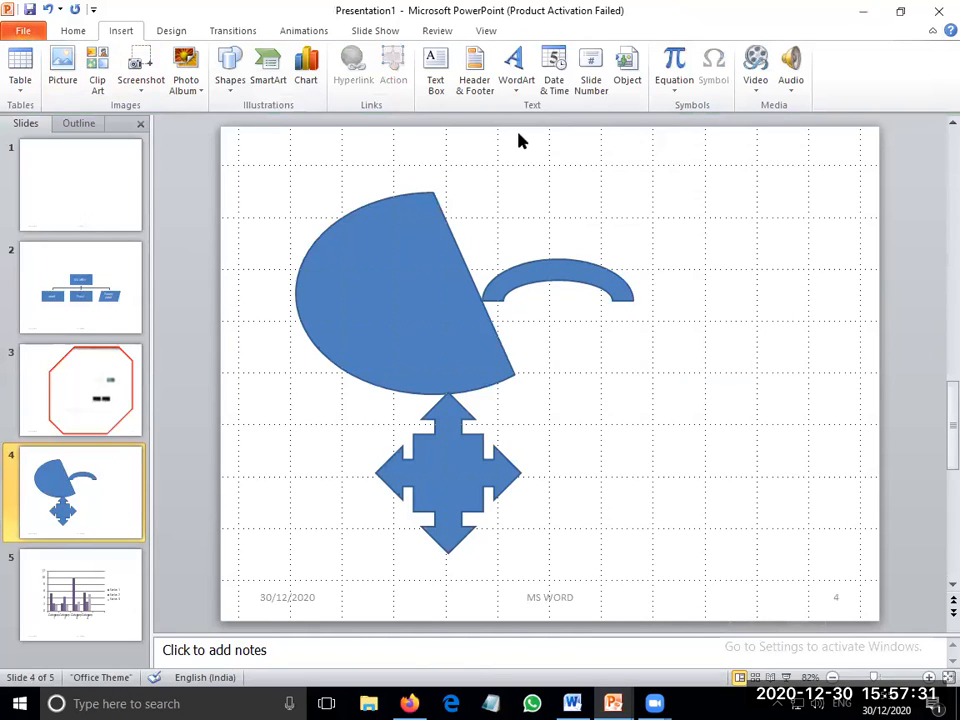
Turn on the automatically updated date and time for notes and handouts and apply it to all.
left_click(486, 91)
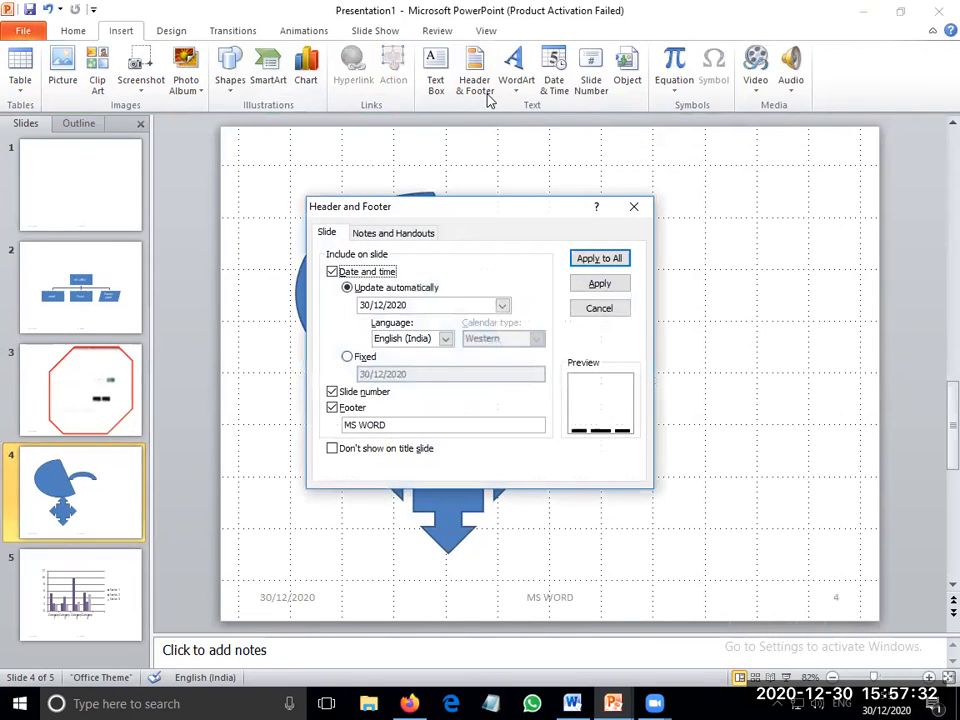
left_click(400, 236)
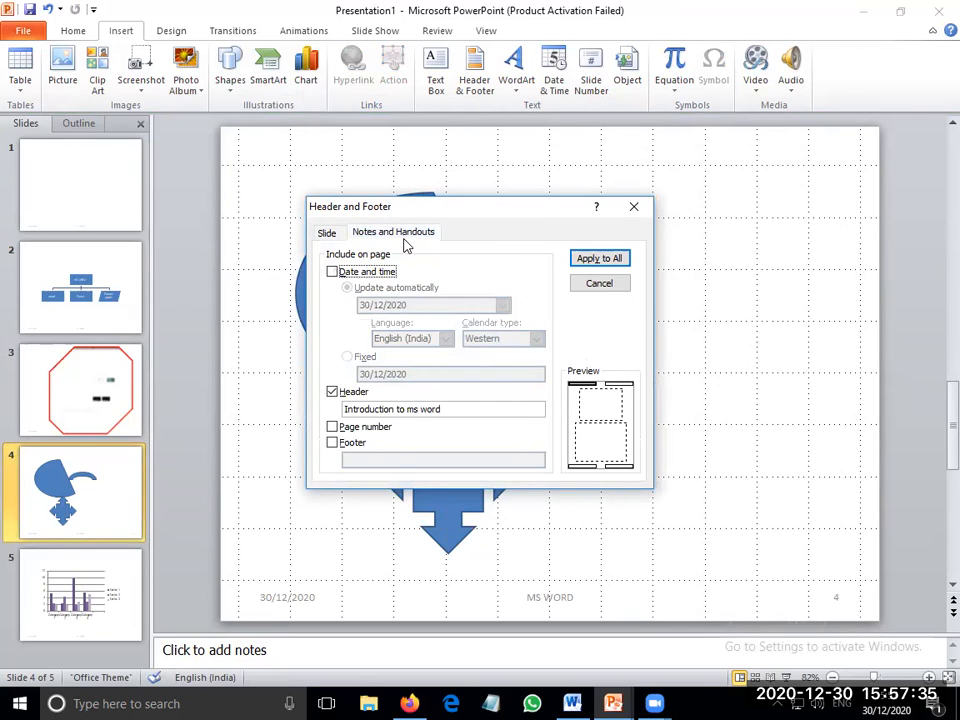
left_click(320, 233)
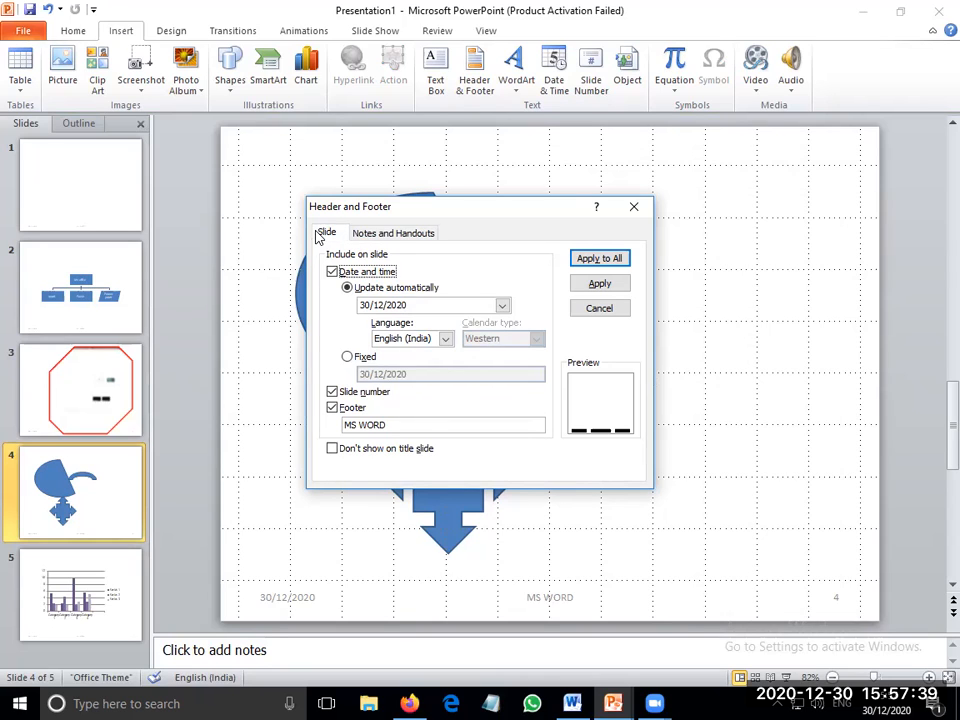
left_click(390, 233)
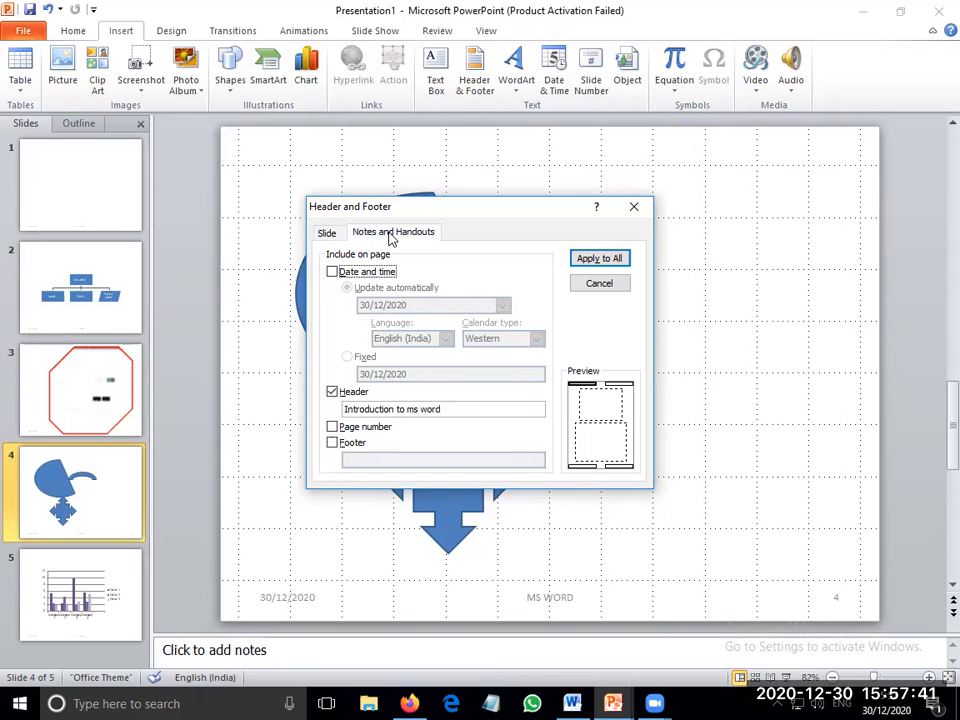
left_click(349, 279)
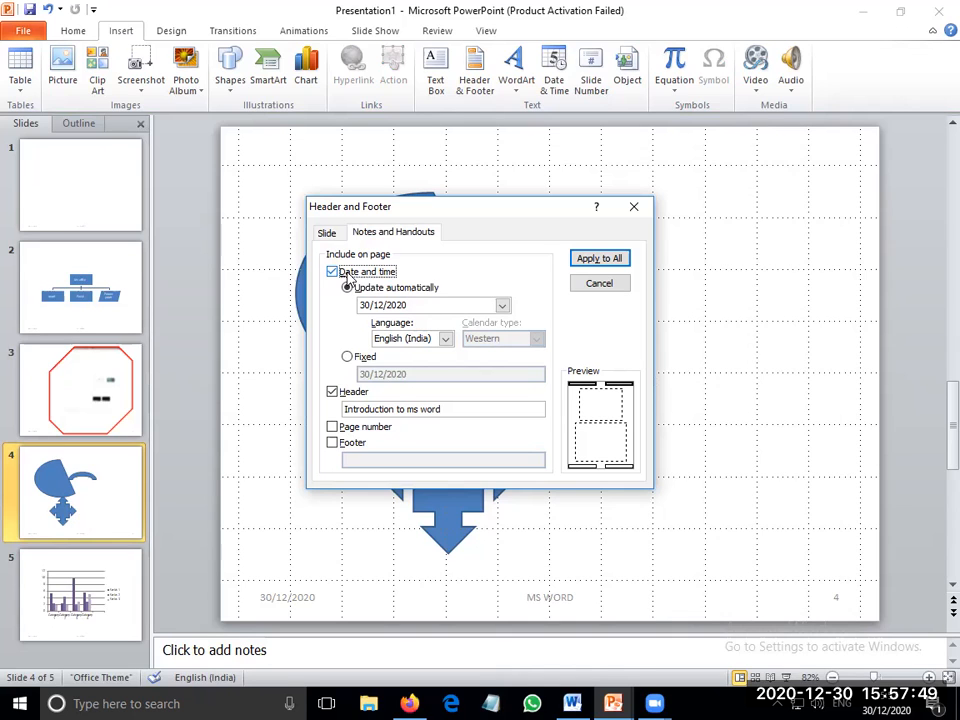
left_click(606, 260)
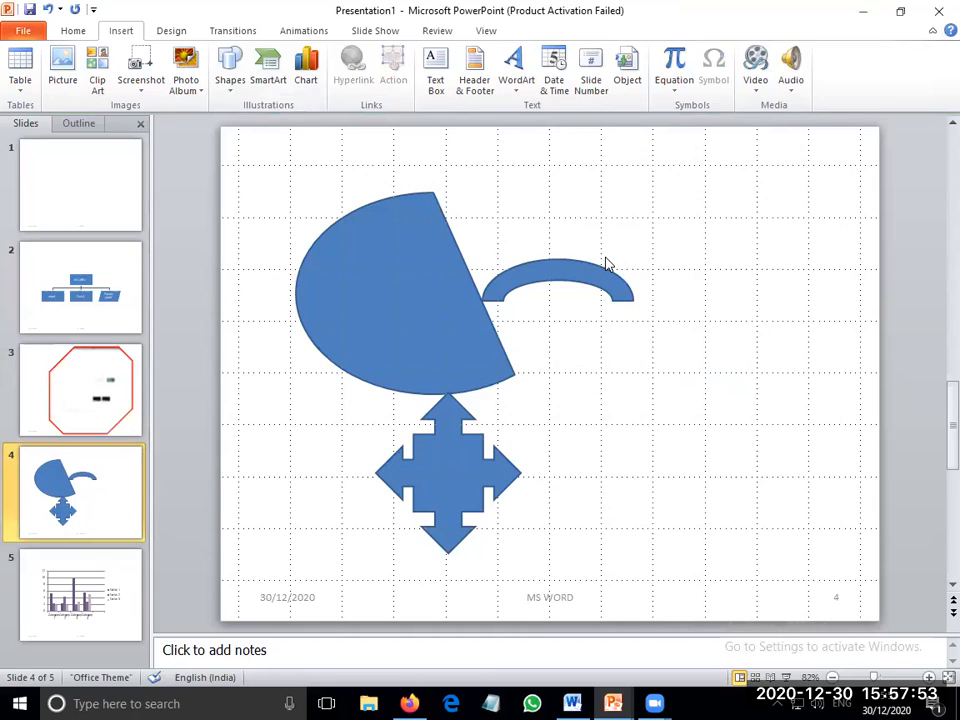
Look through the slides back to slide 1 for the header and the date and time.
scroll(606, 263, "up", 3)
scroll(606, 261, "down", 5)
scroll(606, 261, "up", 5)
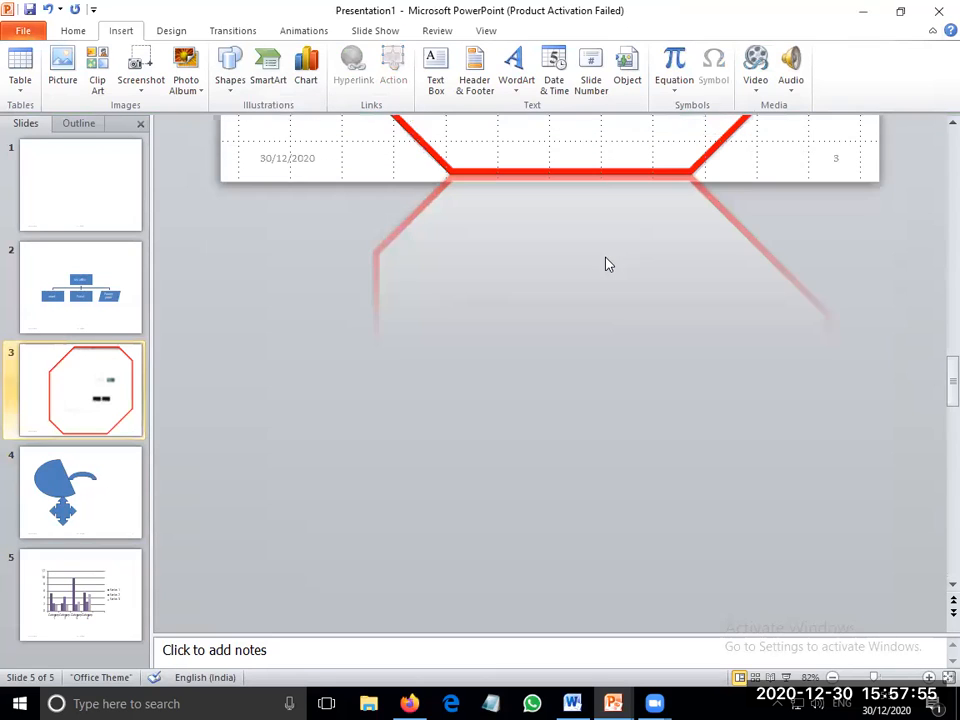
scroll(606, 260, "up", 5)
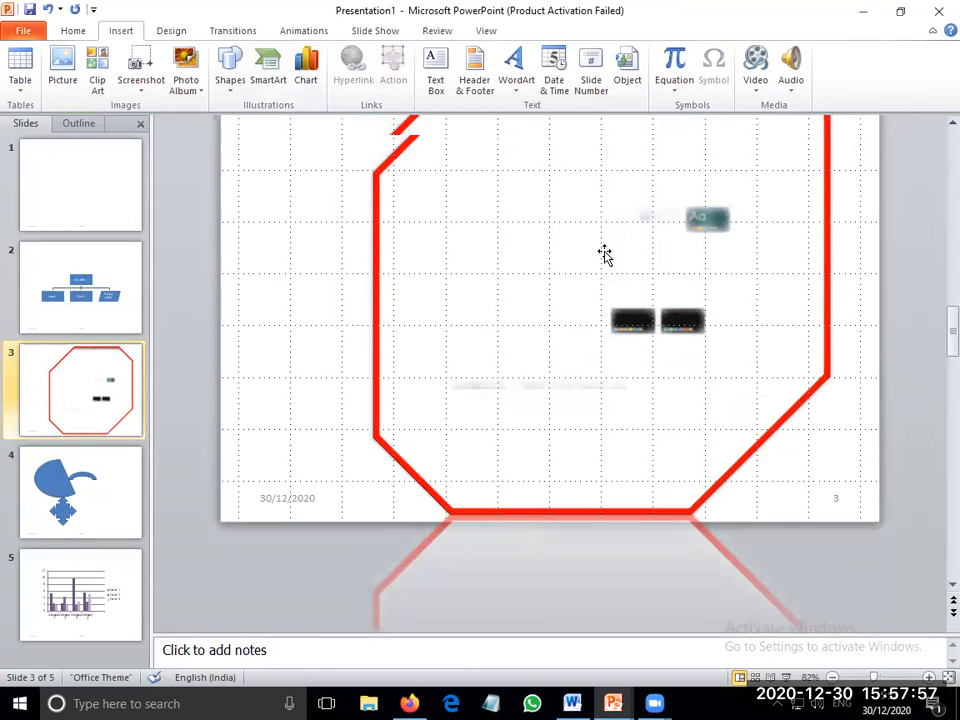
scroll(603, 253, "up", 3)
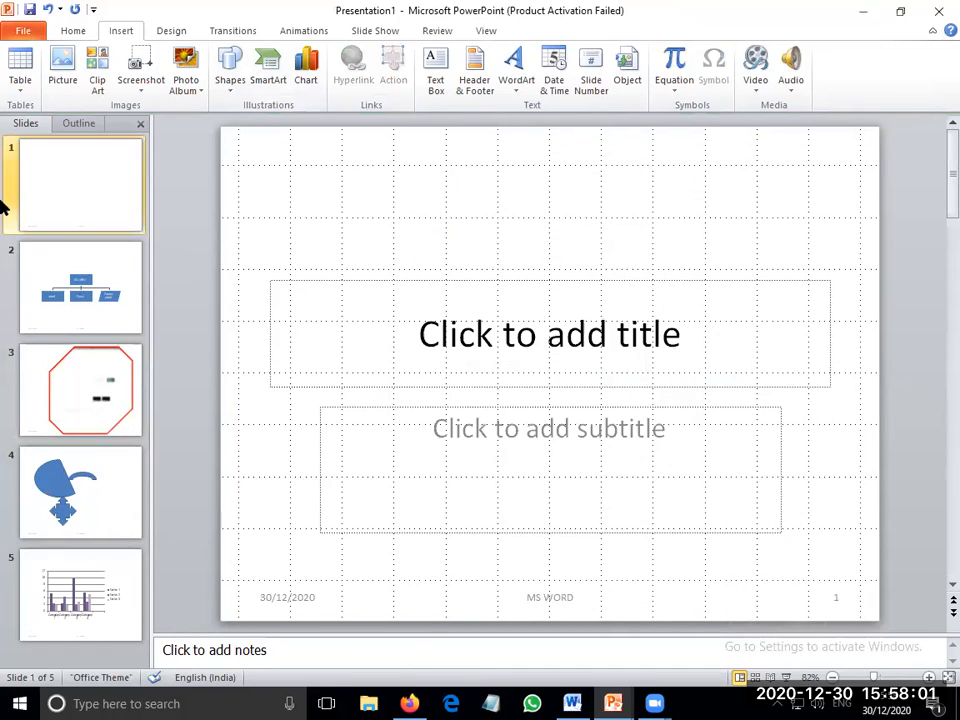
From slide 2, reapply the notes and handouts date and the header "Introduction to ms word" to all pages.
left_click(120, 268)
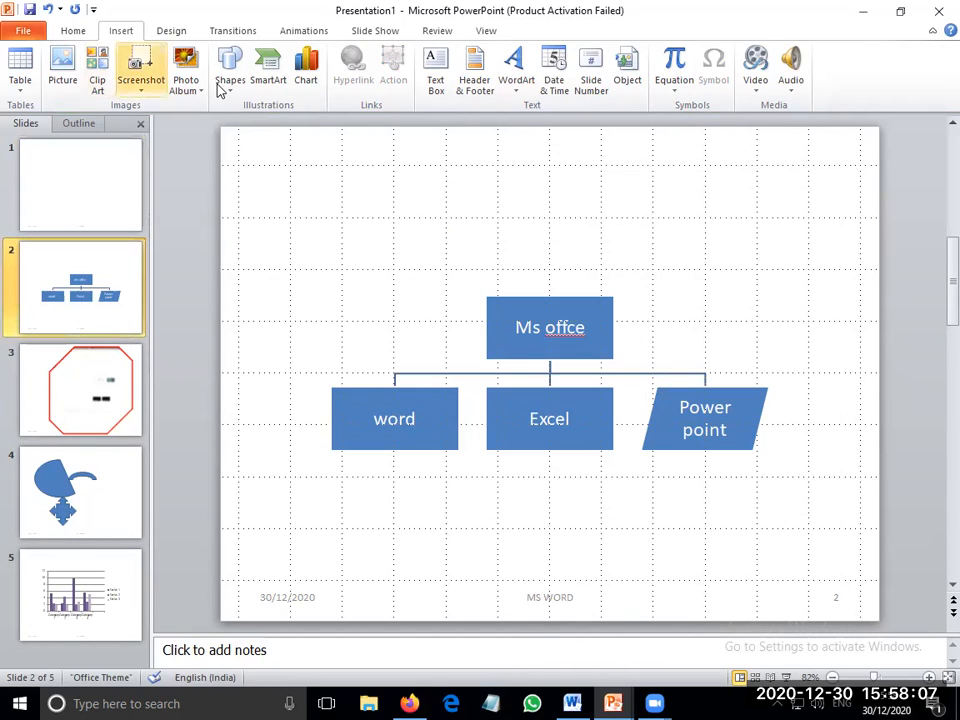
left_click(476, 85)
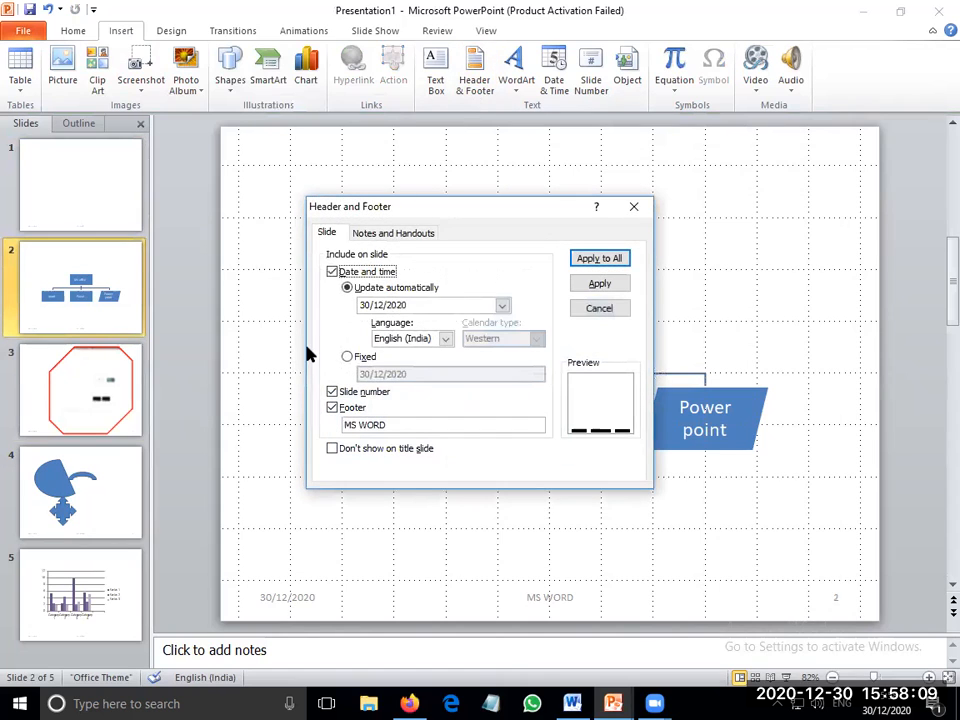
left_click(394, 233)
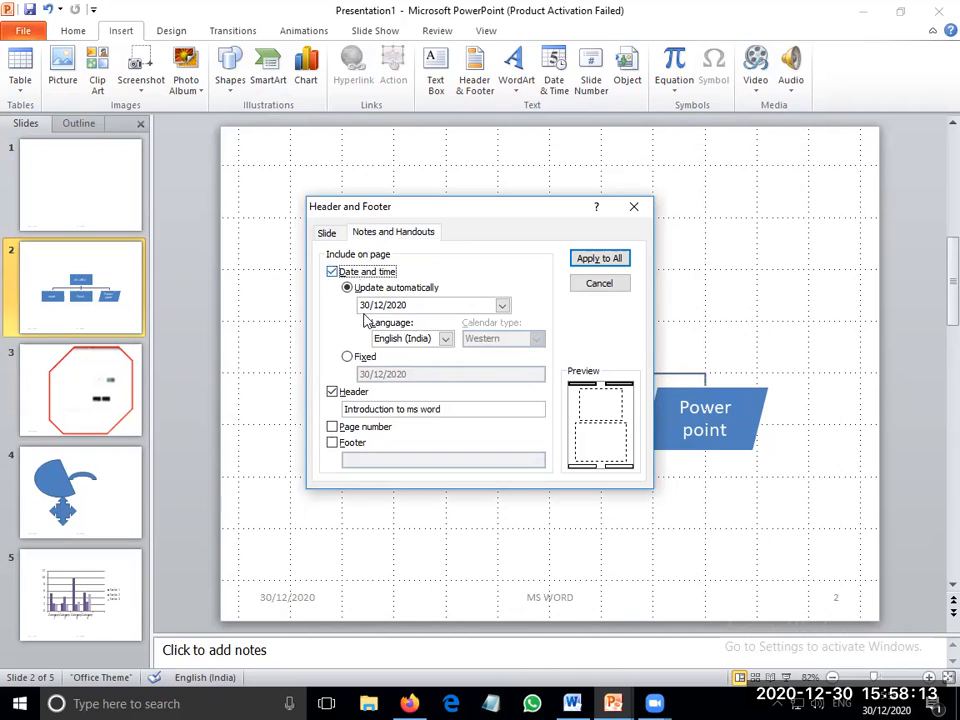
left_click(333, 392)
left_click(333, 392)
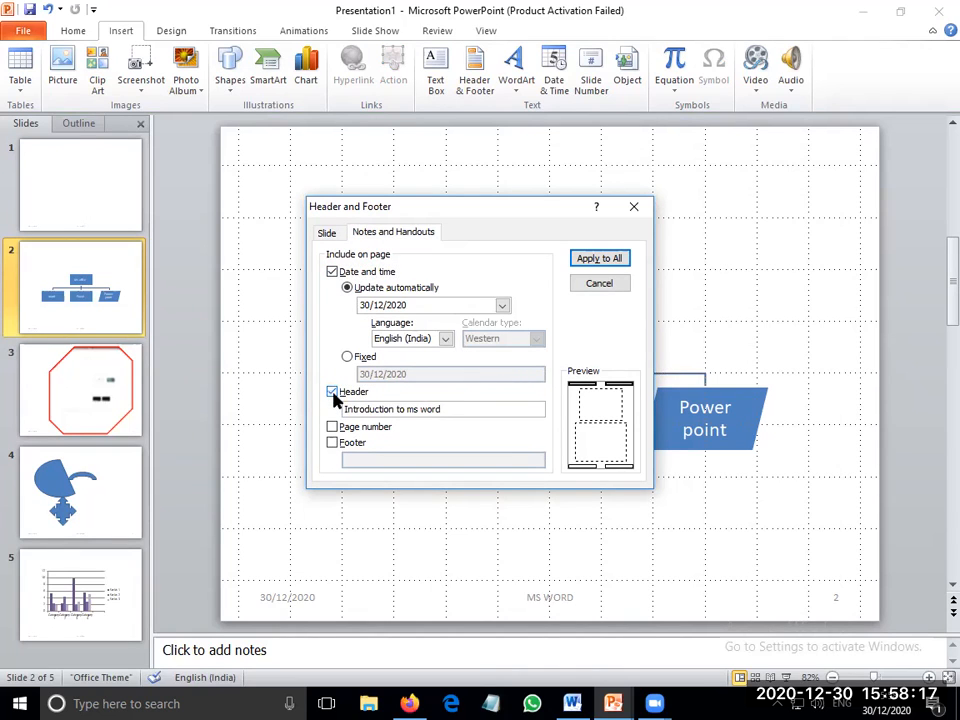
left_click(598, 261)
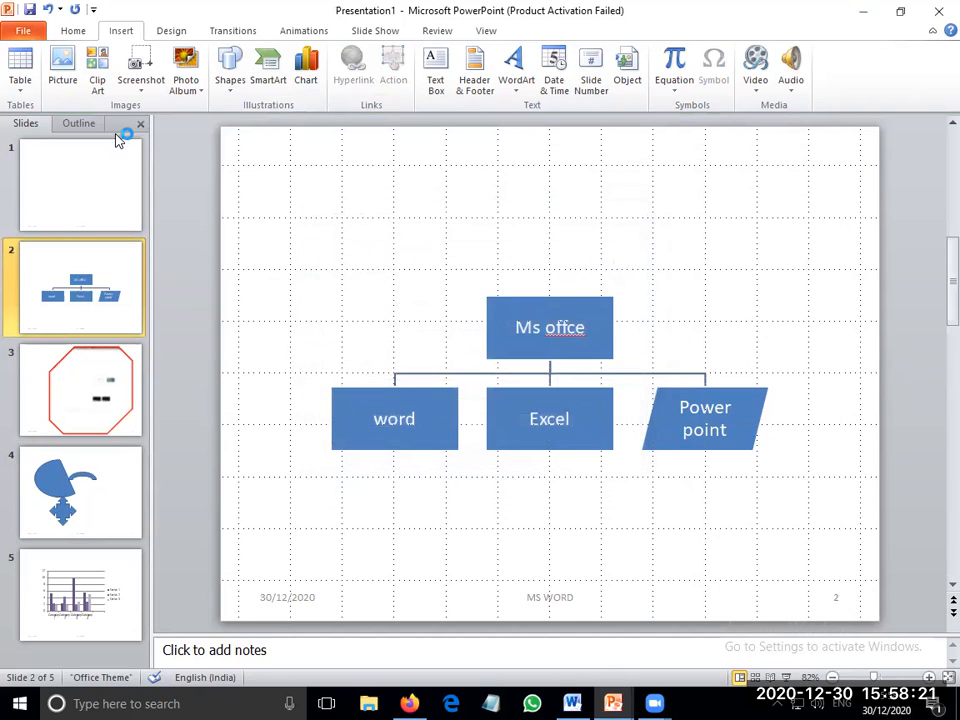
Enlarge the slide view to 238%, narrow the thumbnail area, and examine slides 1 and 2 for the header.
left_click_drag(873, 677, 898, 677)
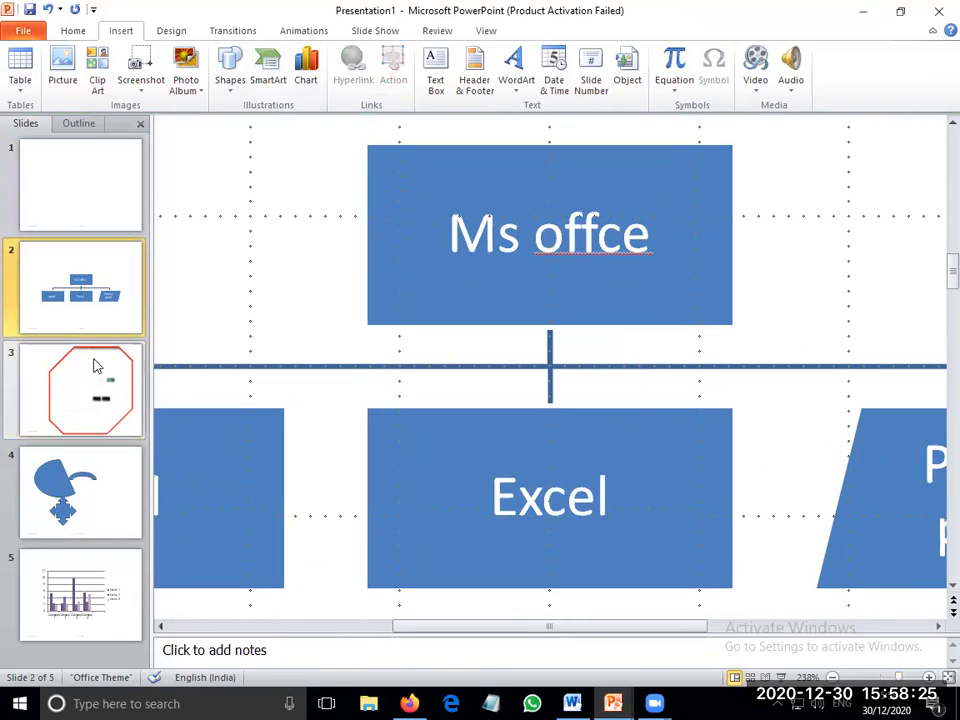
left_click_drag(94, 324, 52, 326)
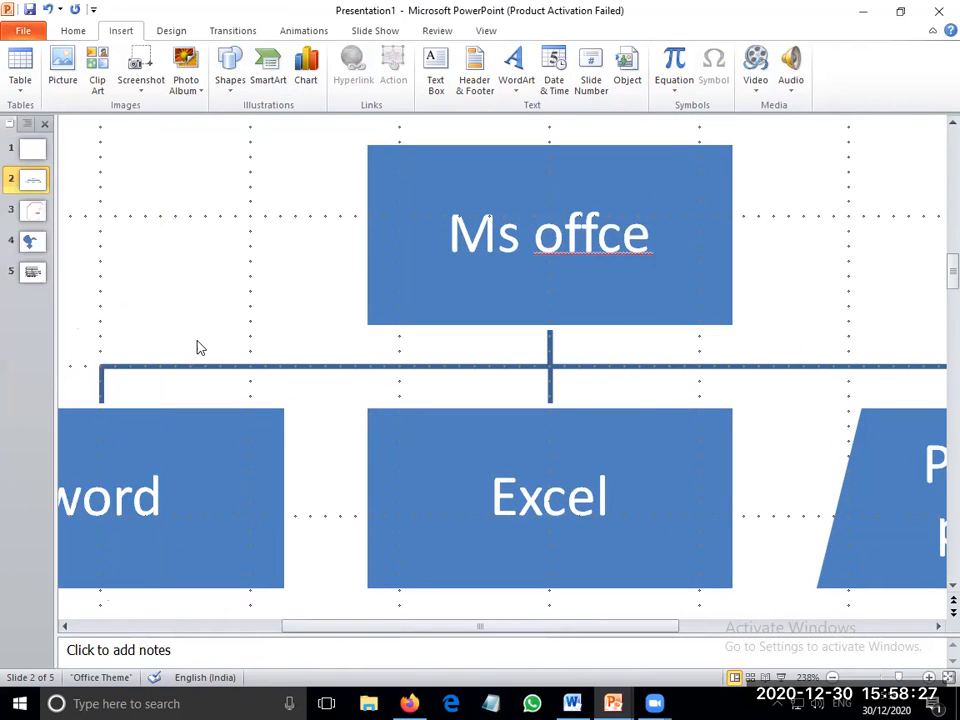
scroll(261, 388, "up", 5)
scroll(261, 388, "up", 6)
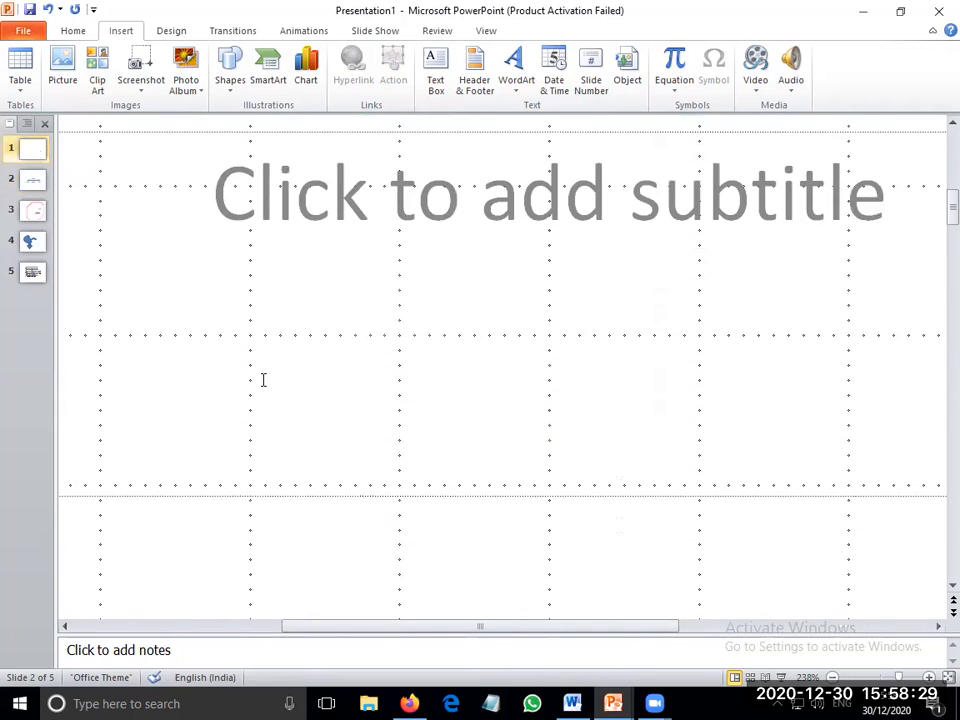
scroll(262, 388, "down", 3)
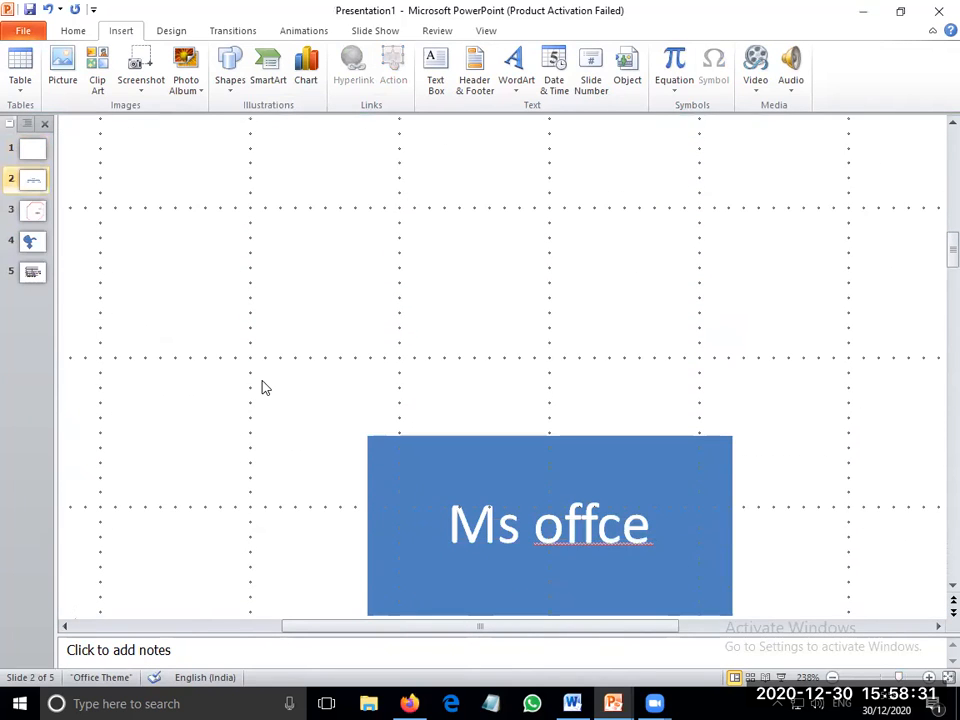
left_click(225, 388)
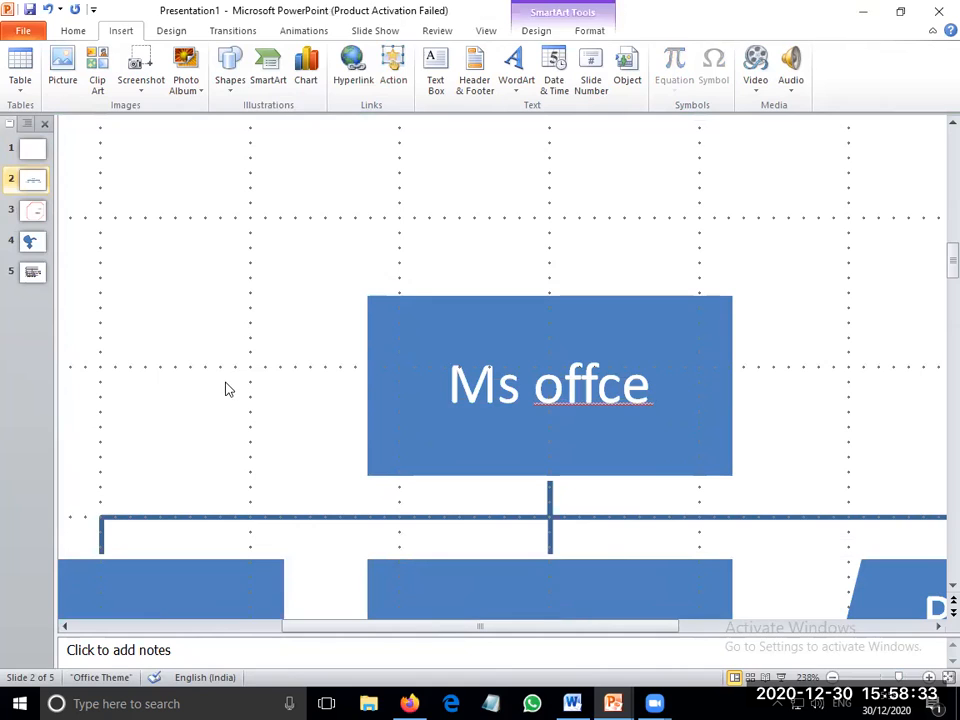
left_click_drag(529, 626, 612, 664)
left_click(199, 626)
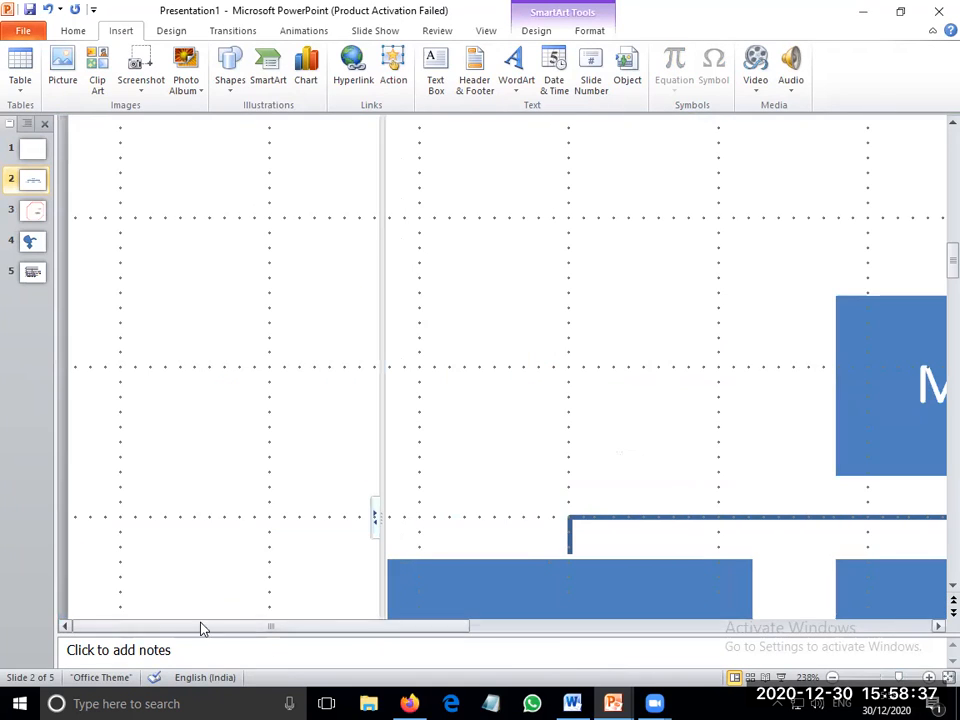
scroll(247, 481, "up", 5)
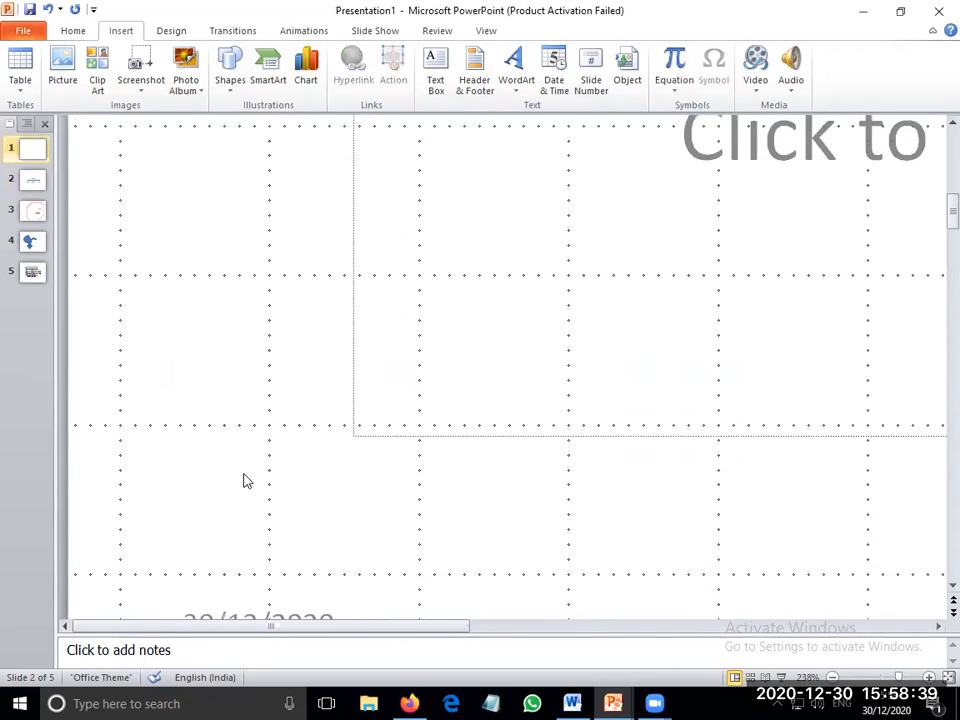
scroll(247, 481, "up", 6)
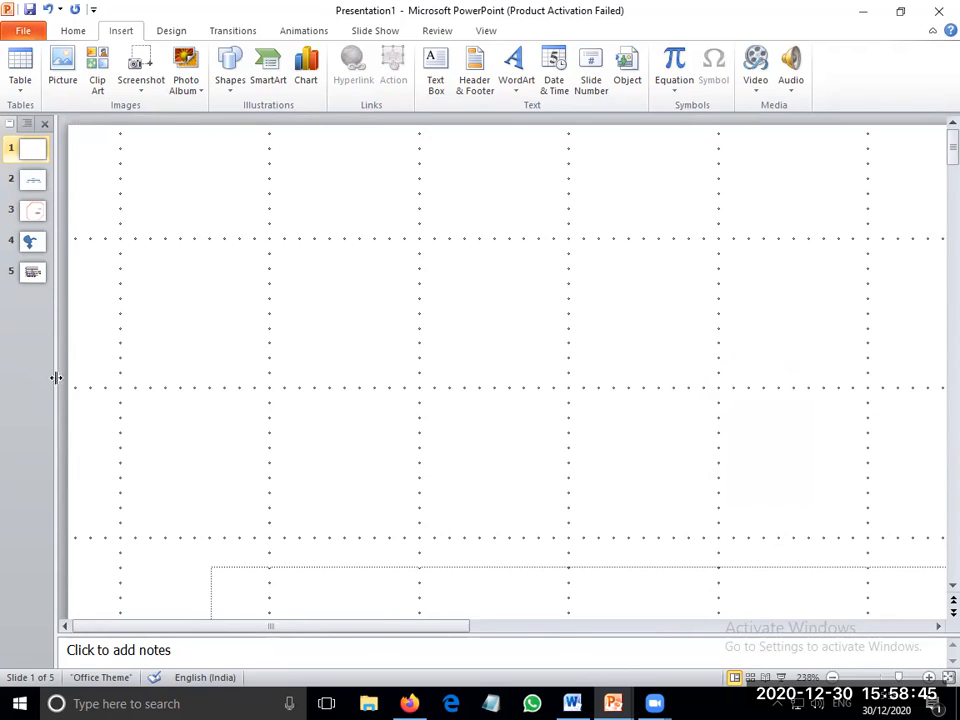
left_click(25, 31)
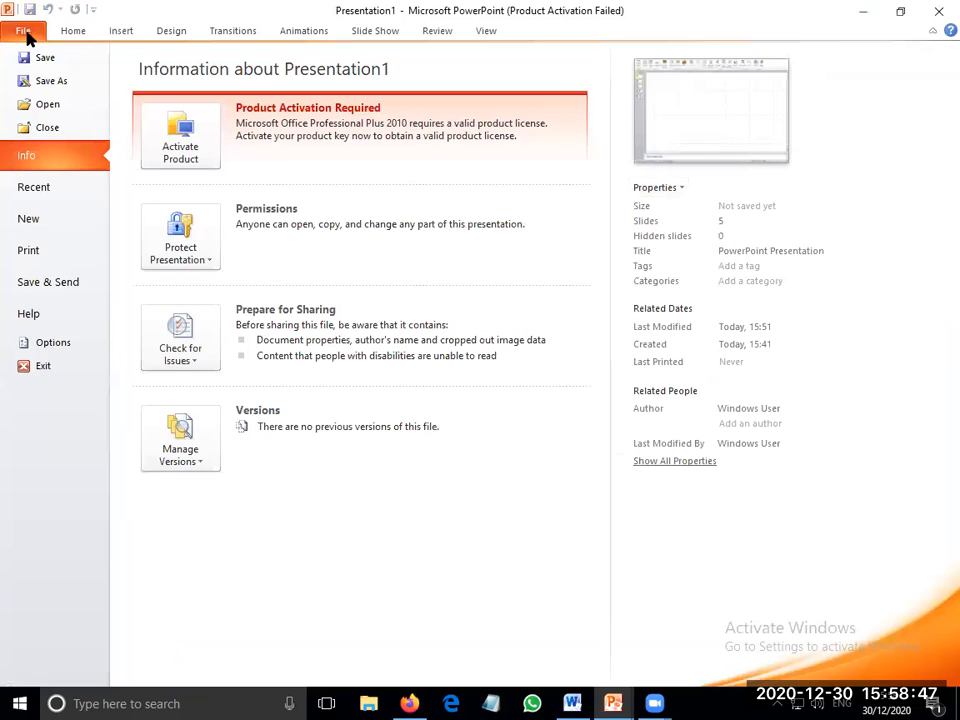
left_click(26, 33)
left_click(25, 32)
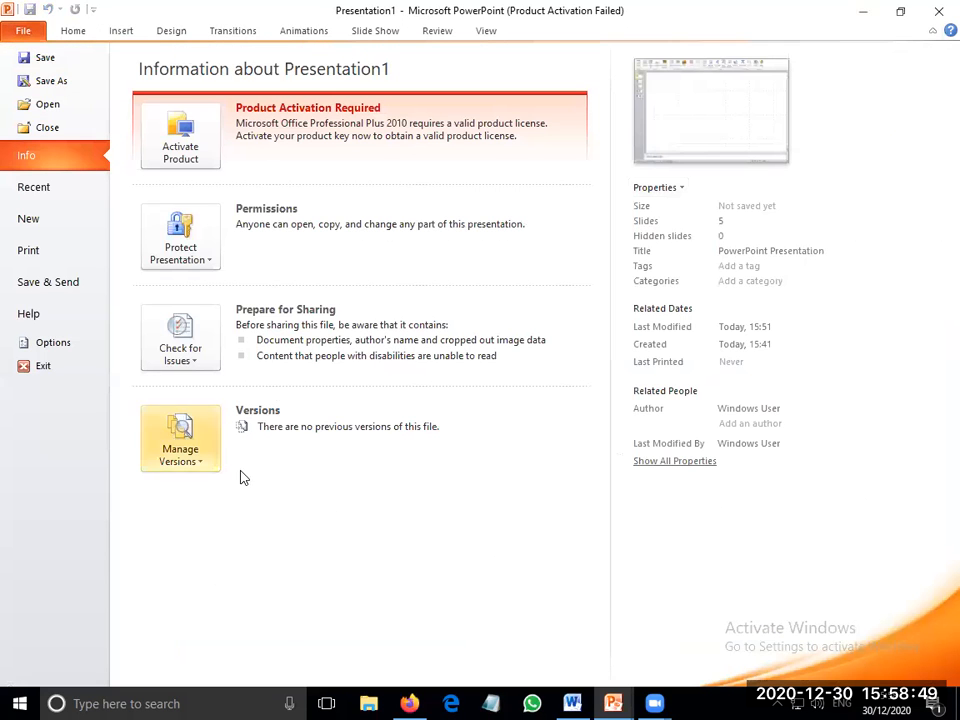
key("Escape")
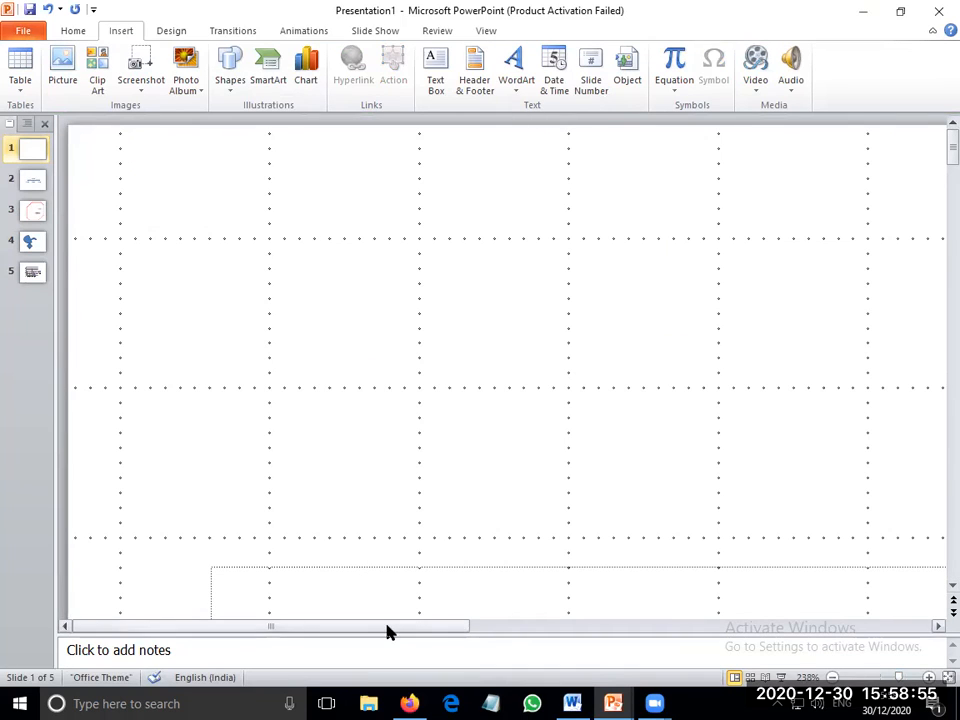
Examine slide 1 again, return the zoom to 75%, and look over slide 2 and the grouped shapes on slide 4.
left_click_drag(386, 627, 581, 627)
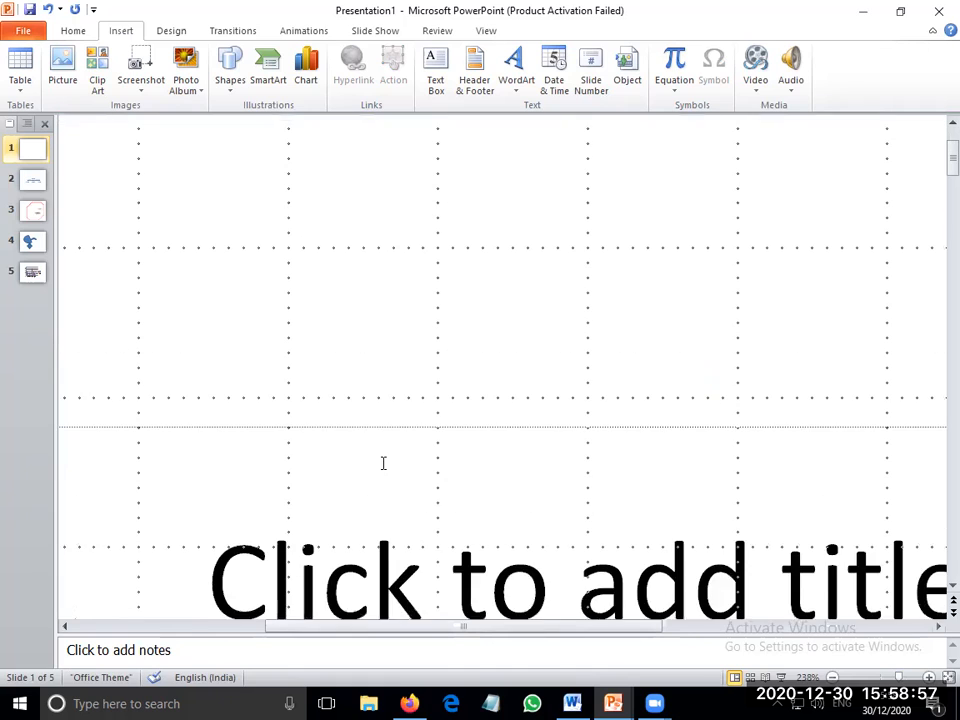
left_click(72, 31)
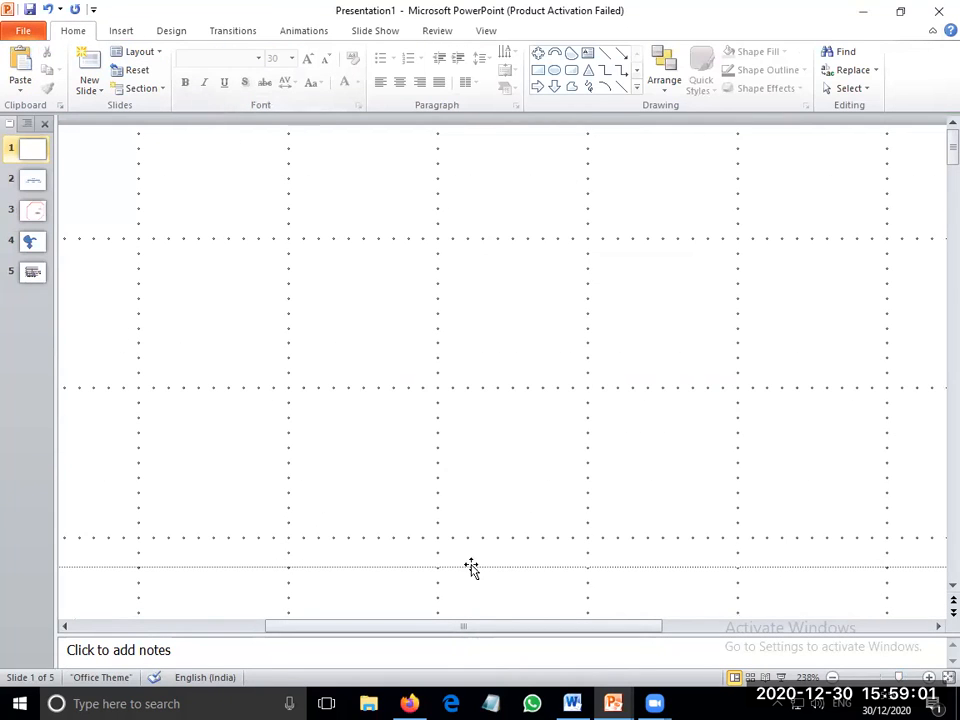
left_click(36, 181)
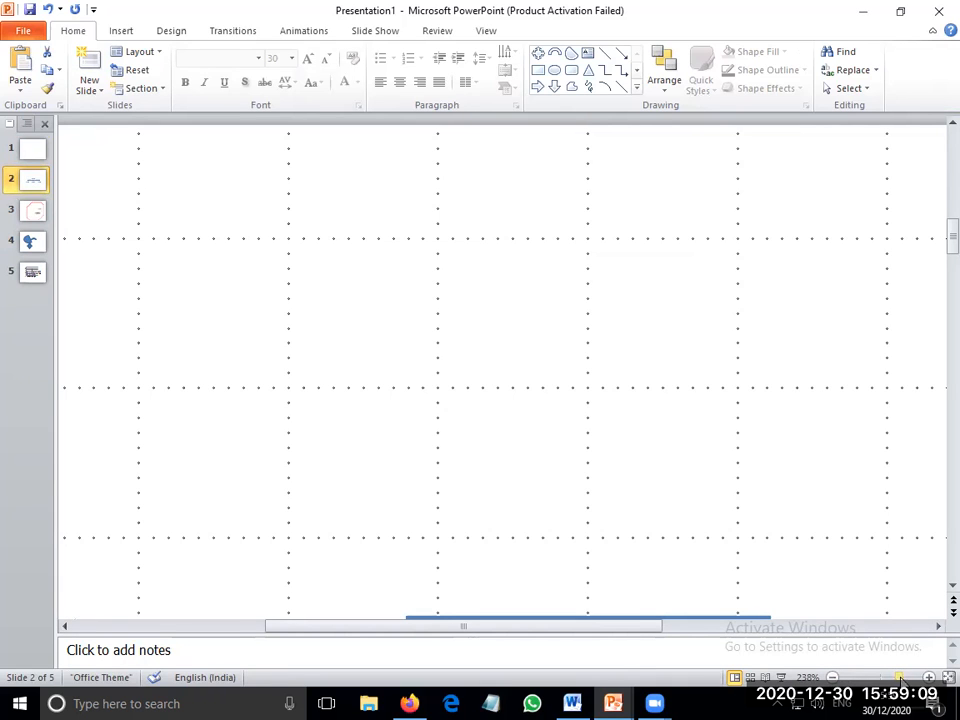
left_click_drag(900, 678, 871, 678)
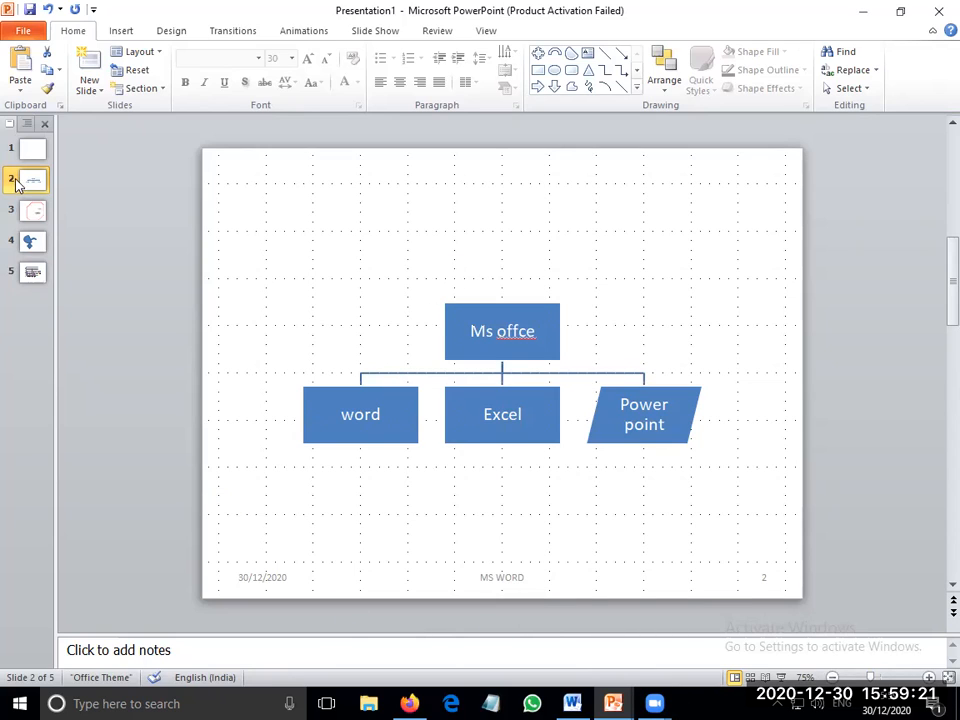
left_click(117, 31)
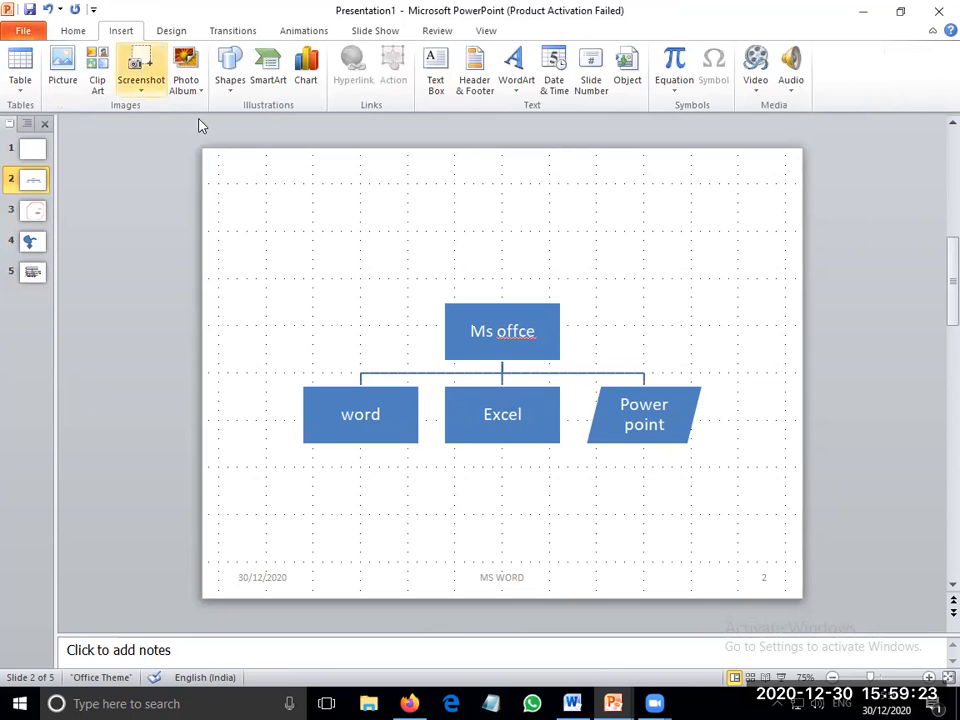
left_click(29, 241)
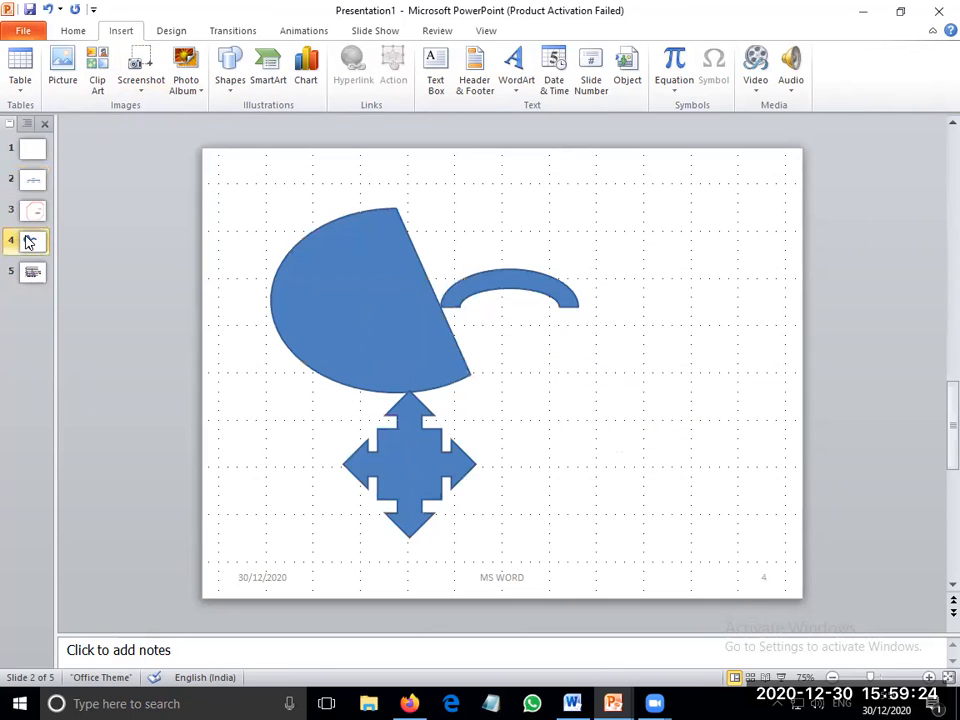
left_click(296, 242)
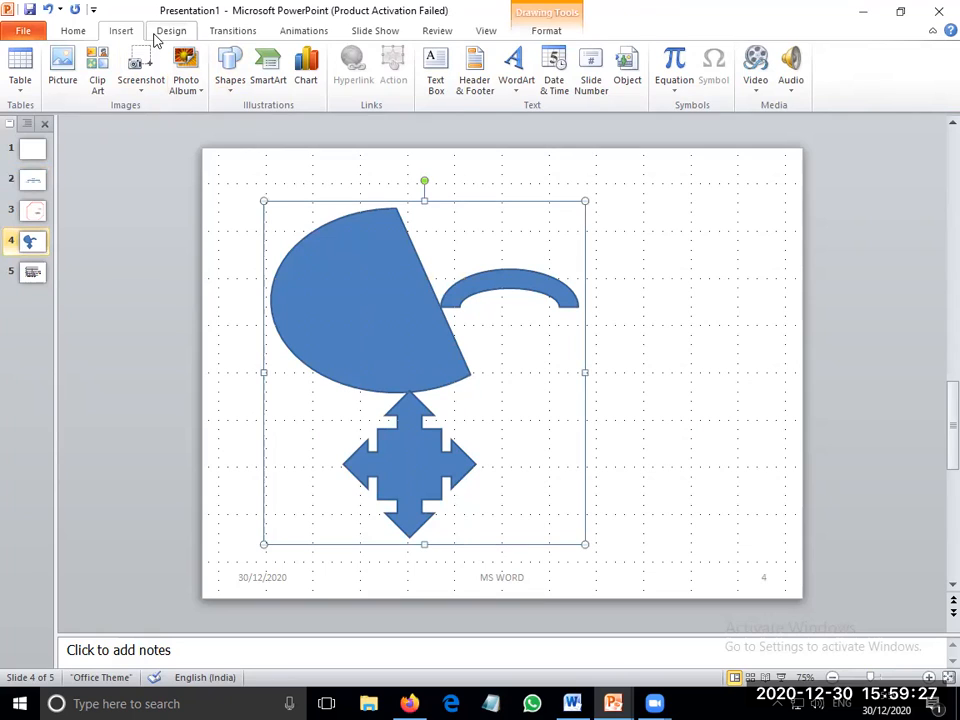
left_click(156, 36)
left_click(131, 34)
Add a new slide with the Blank layout after slide 5.
left_click(28, 299)
left_click(72, 30)
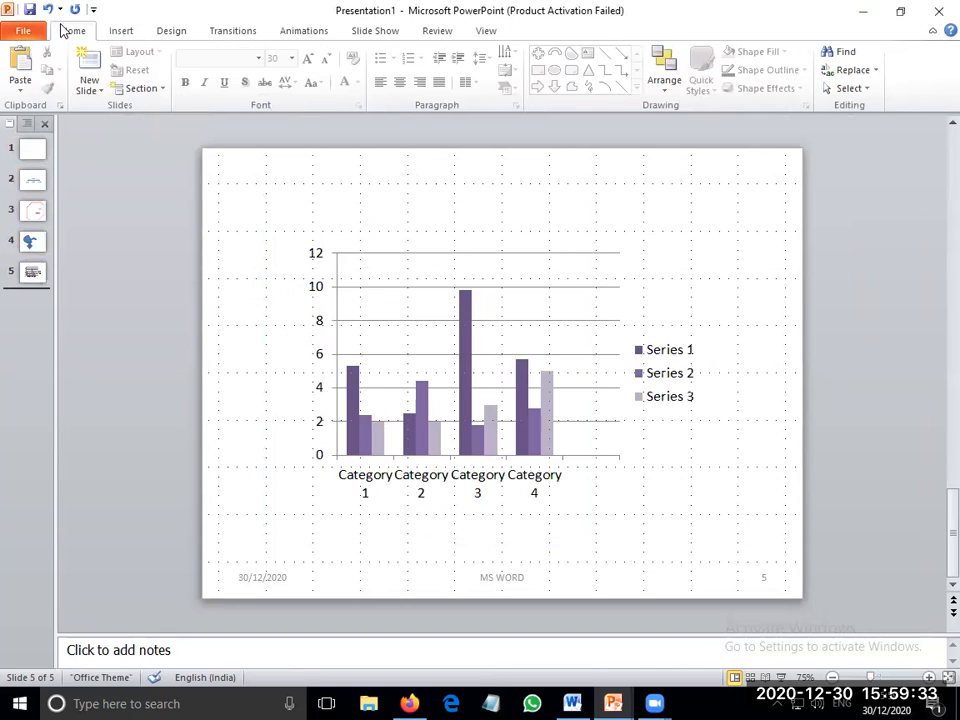
left_click(84, 90)
left_click(141, 352)
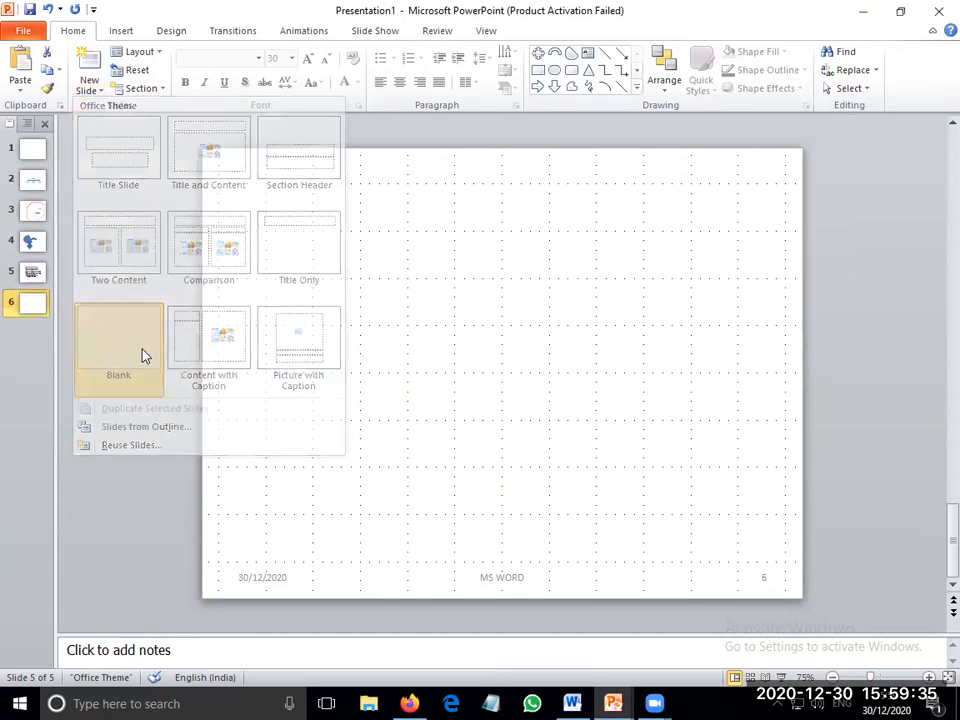
Insert a text box in the upper right area of slide 6 with the text "Power point features" followed by an empty line.
left_click(121, 30)
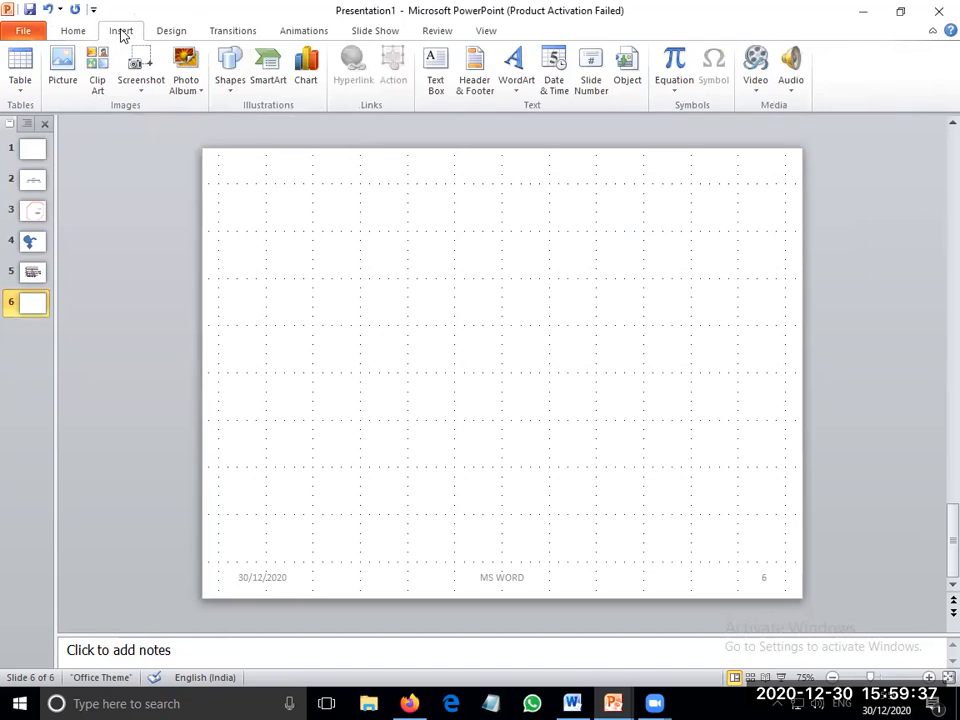
left_click(436, 78)
left_click_drag(507, 222, 687, 452)
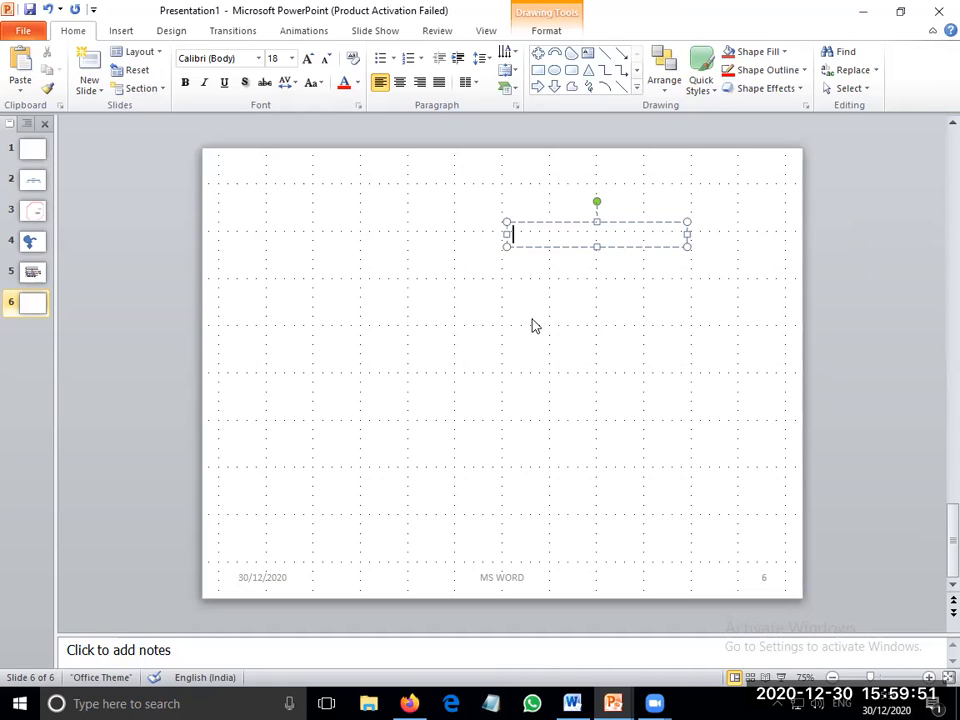
type("power point ")
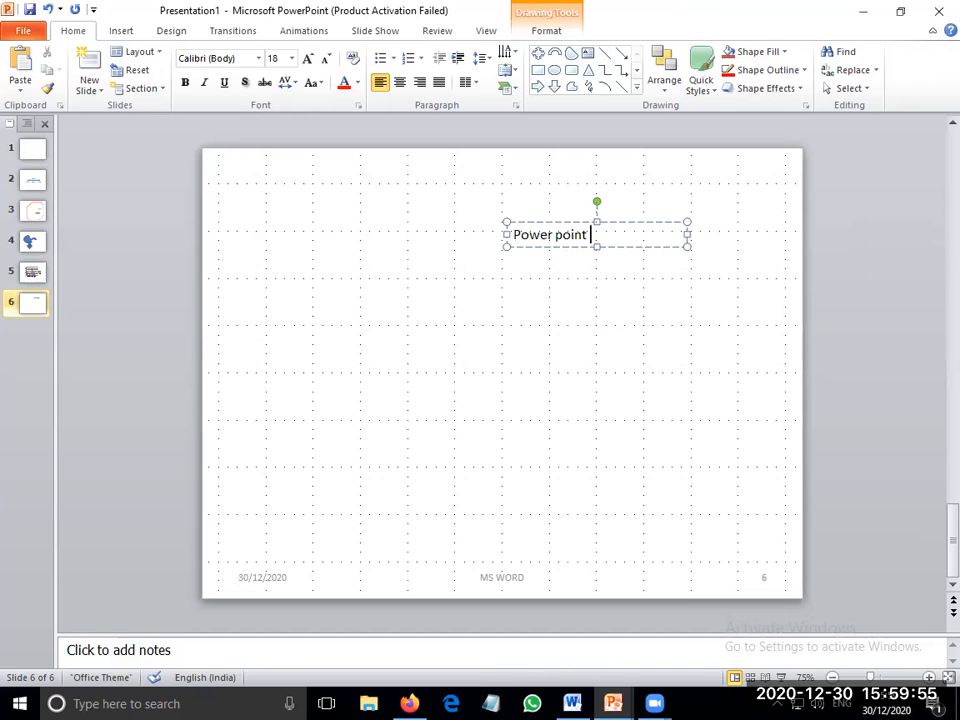
type("features")
key("Return")
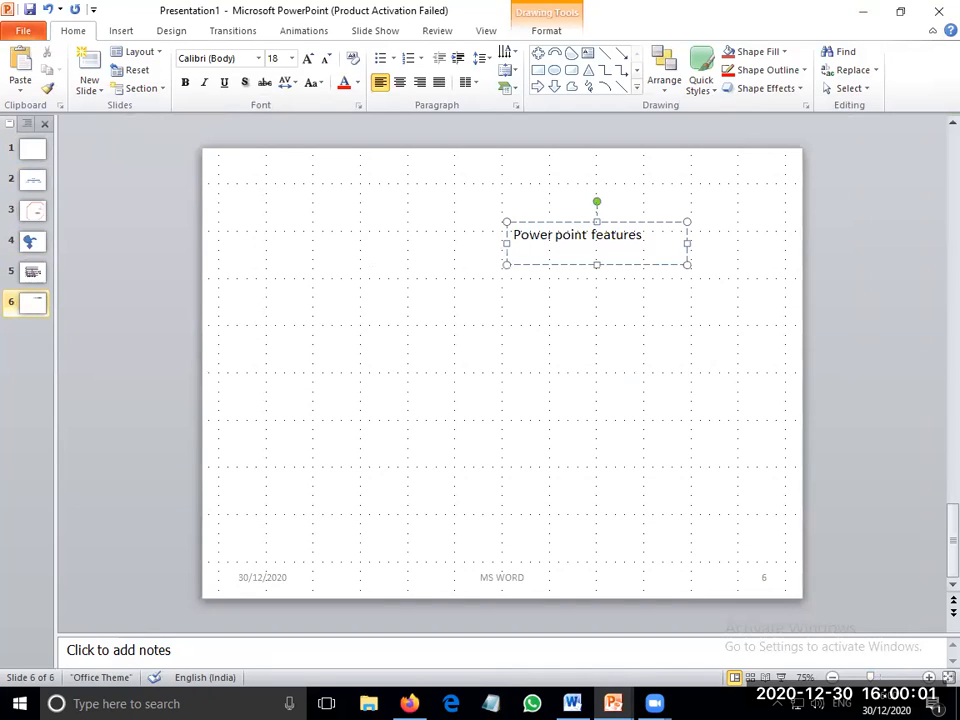
left_click(390, 324)
Insert WordArt on slide 6 in the lavender-blue outlined style from the second gallery row with the text "Power point formatting features".
left_click(121, 30)
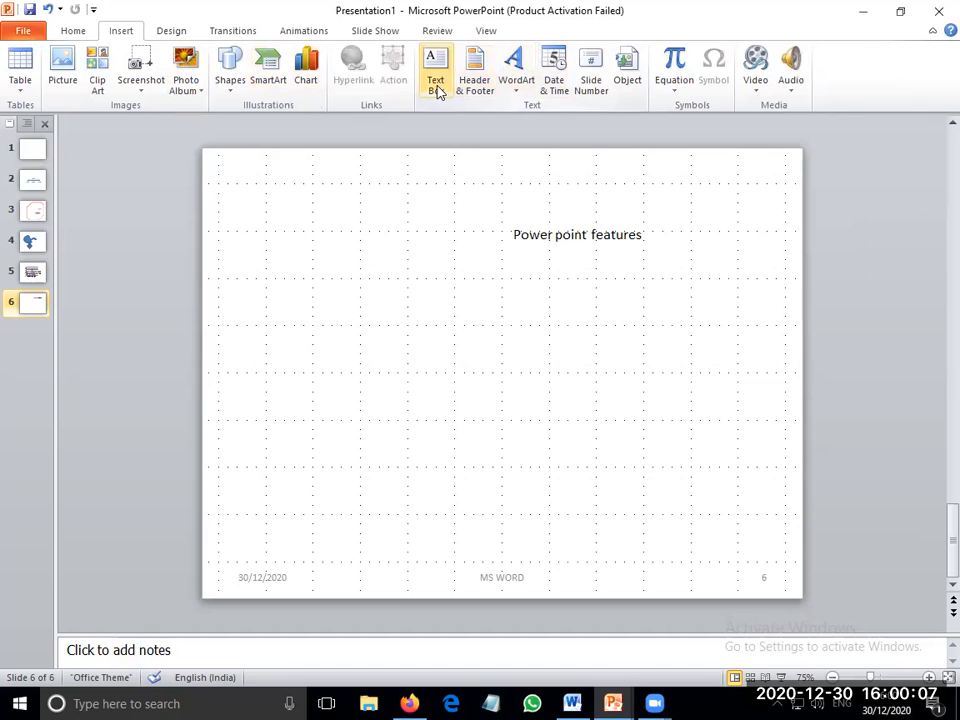
left_click(516, 92)
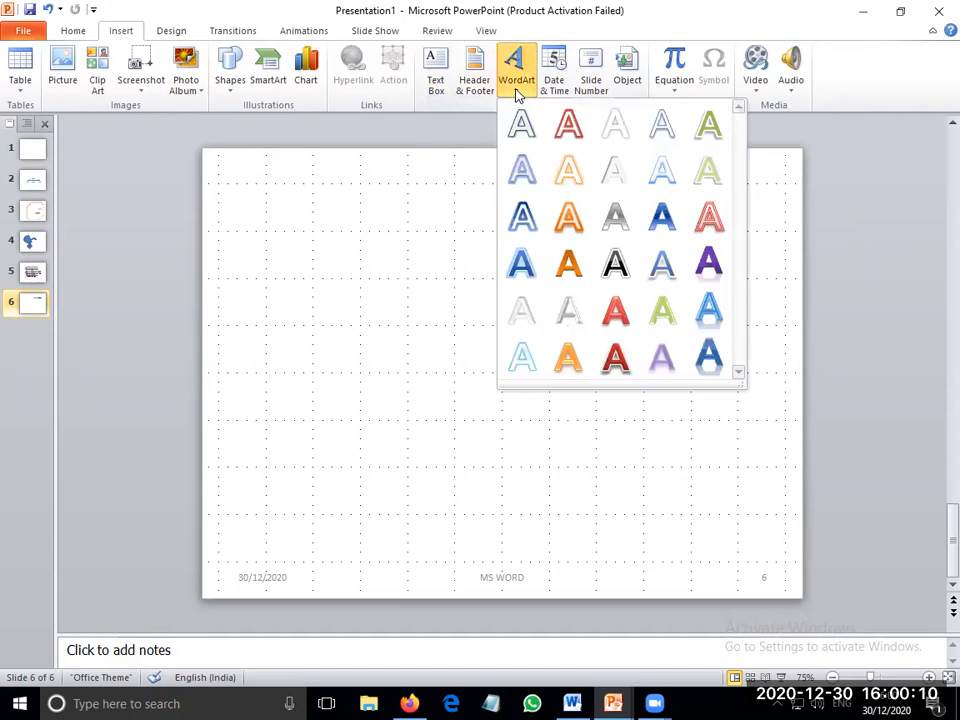
left_click(531, 186)
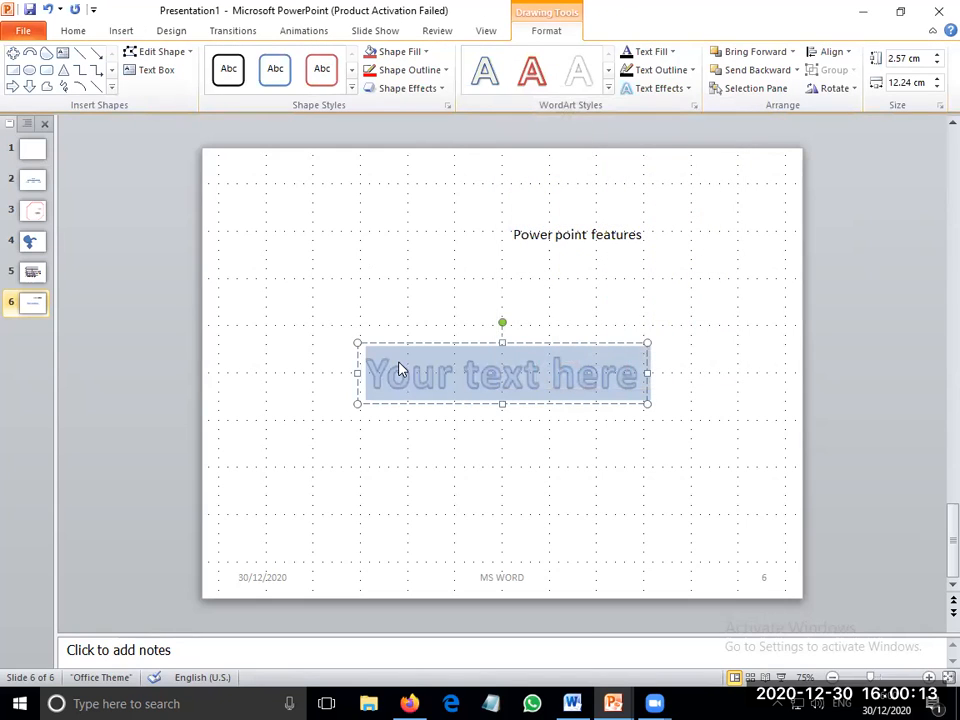
type("Power ")
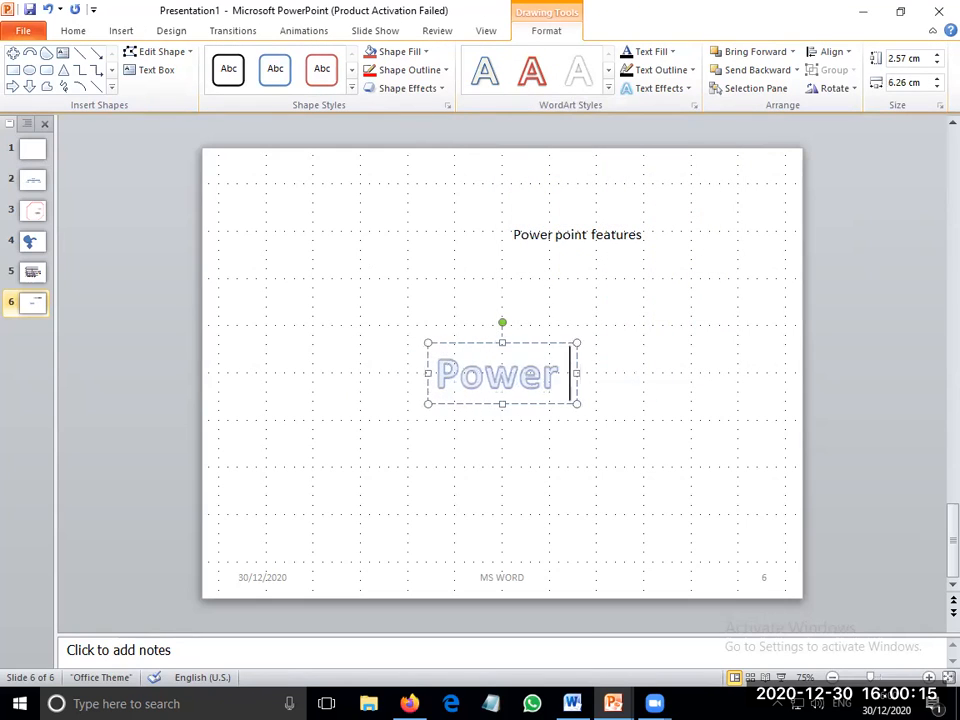
type("point for")
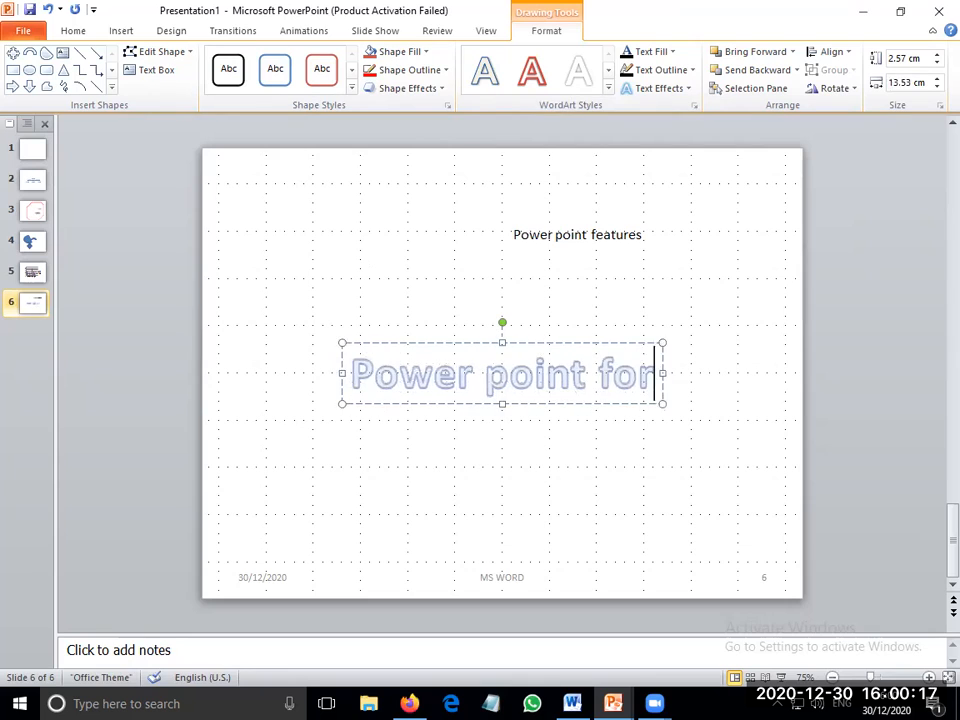
type("maii")
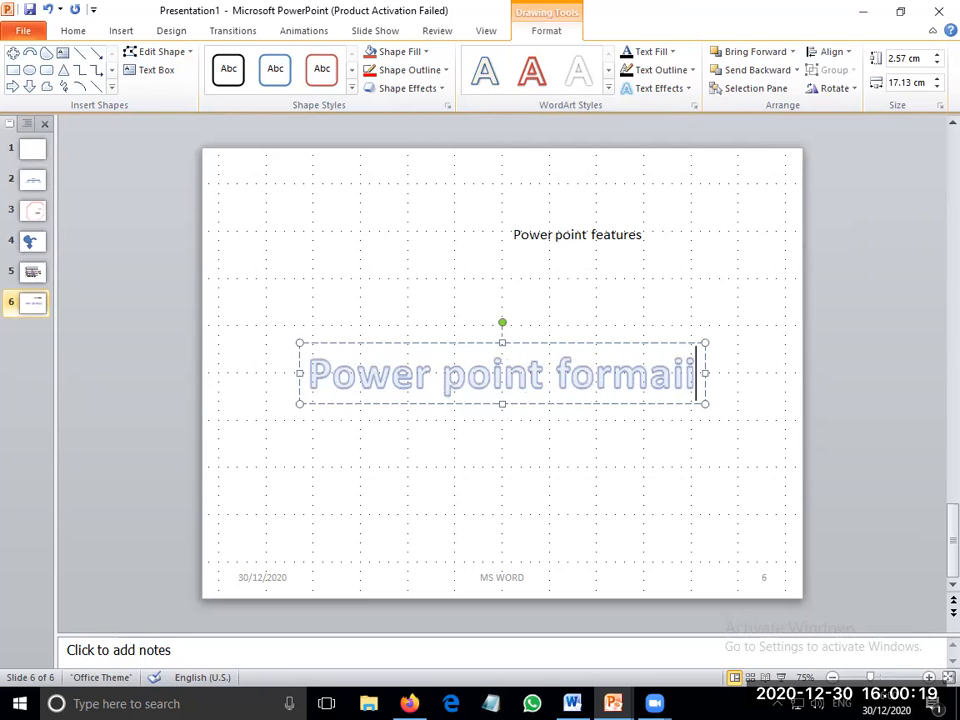
key("BackSpace")
key("BackSpace")
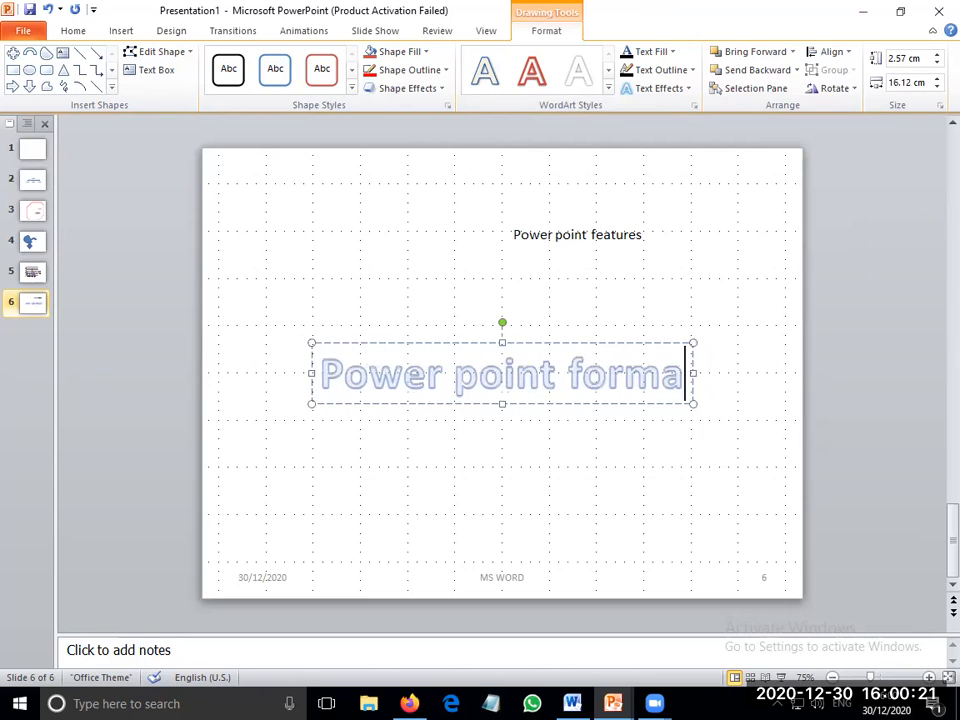
type("tting")
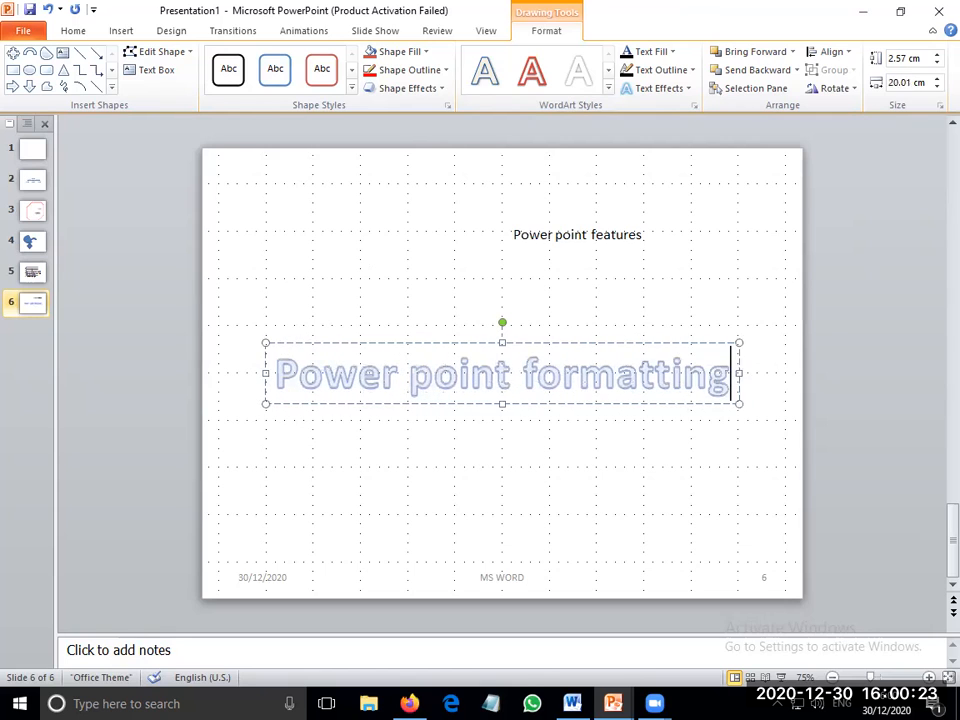
type(" features")
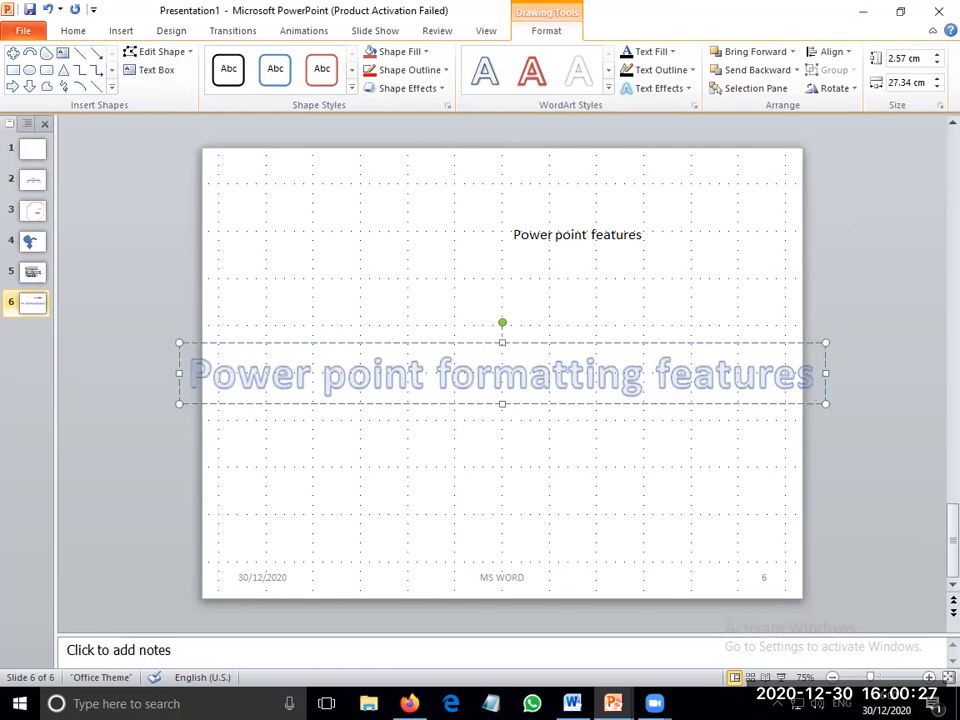
Select the whole WordArt and apply the red outlined preset, replacing it with the dark blue outlined preset.
left_click(360, 429)
left_click(348, 373)
left_click(351, 347)
left_click(533, 85)
left_click(608, 89)
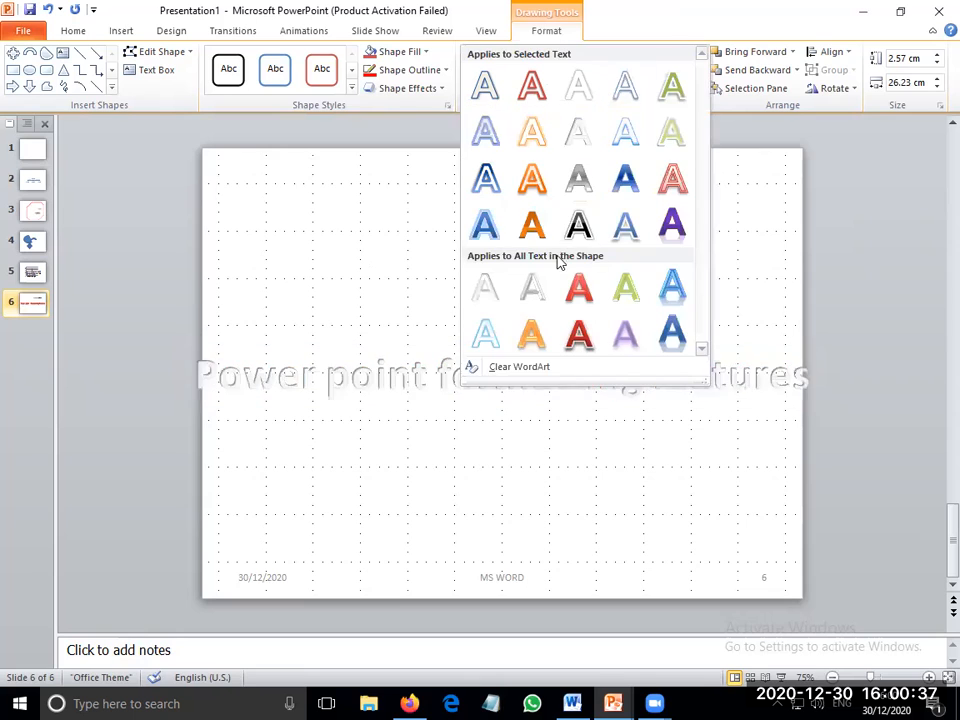
left_click(482, 84)
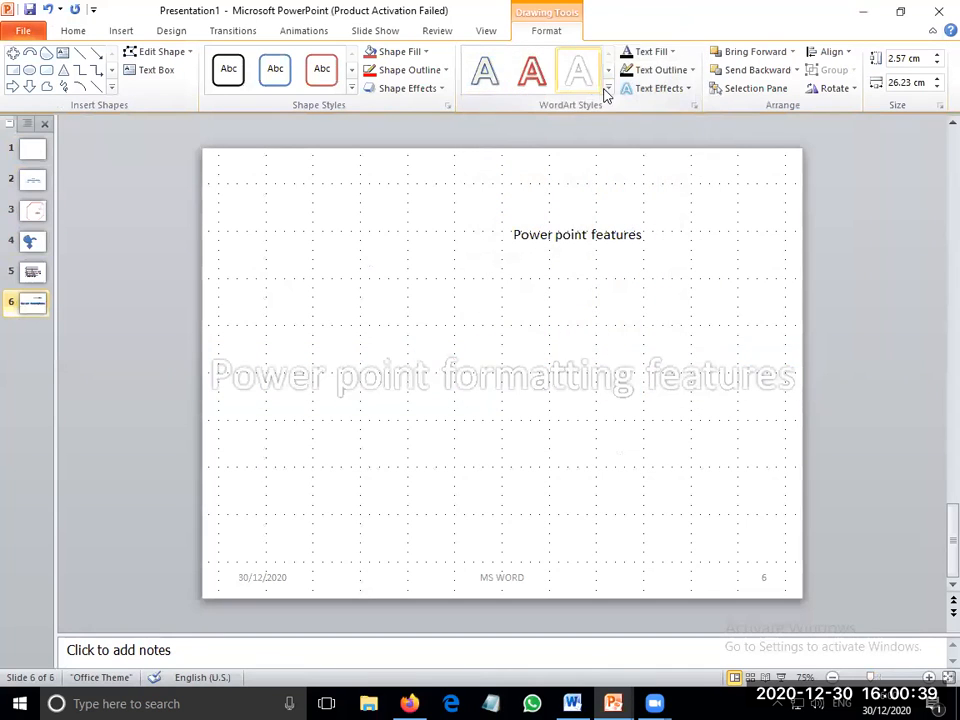
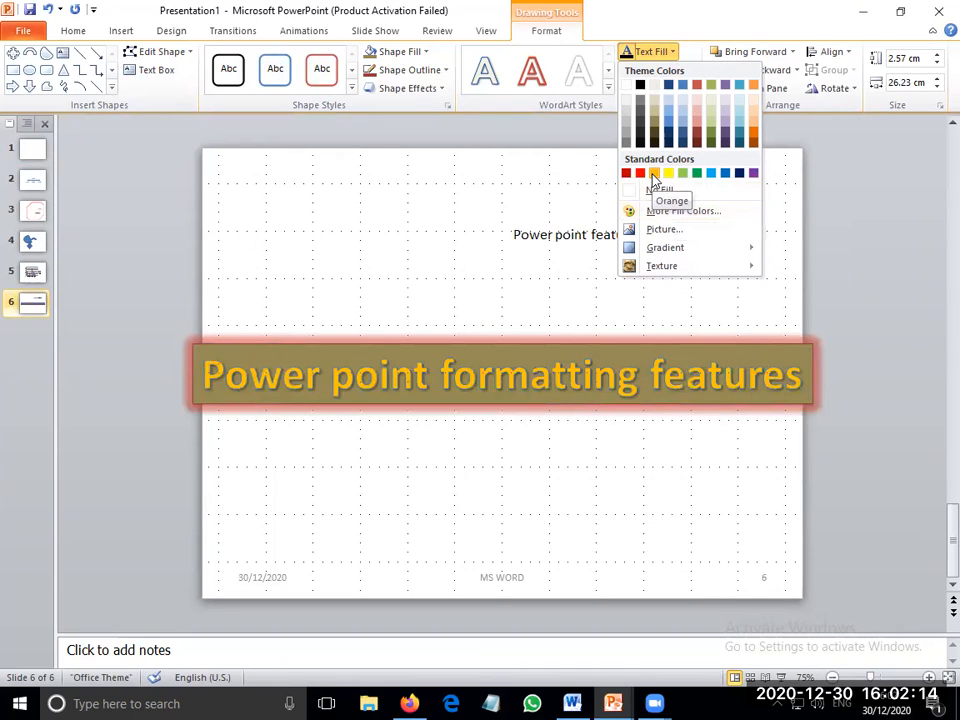
Fill the "Power point formatting features" WordArt text with yellow and outline its letters in a dark red theme colour.
left_click(670, 175)
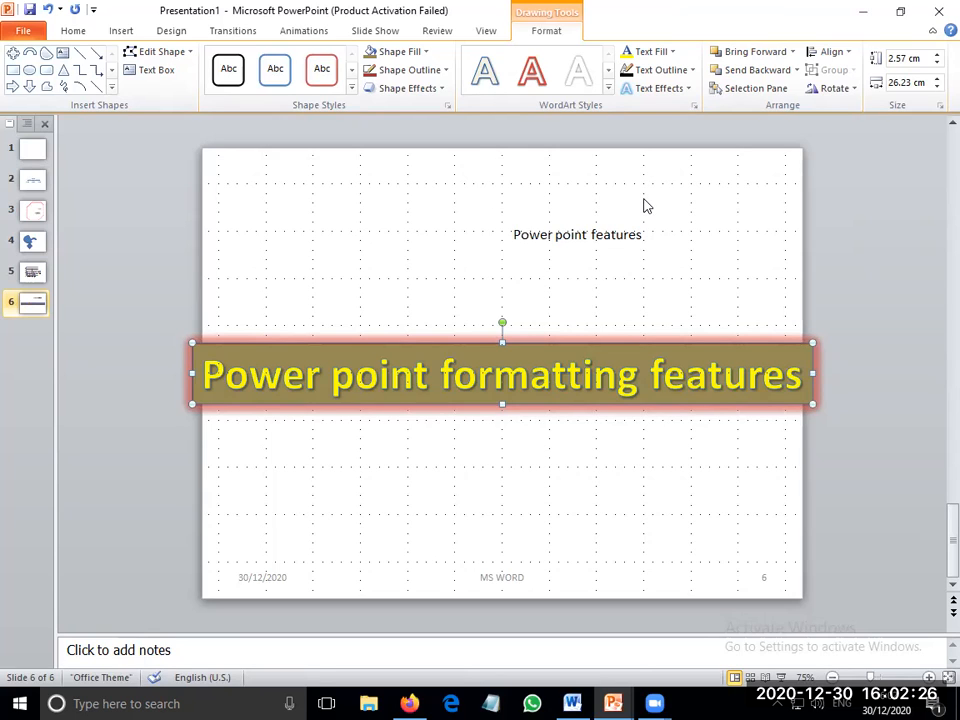
left_click(692, 70)
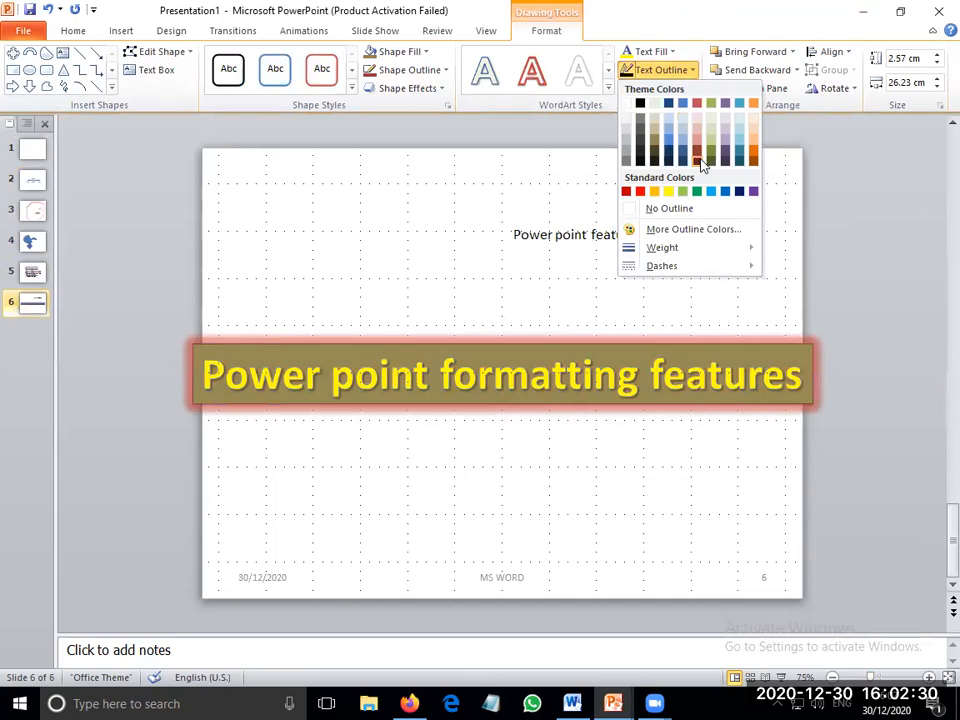
left_click(696, 155)
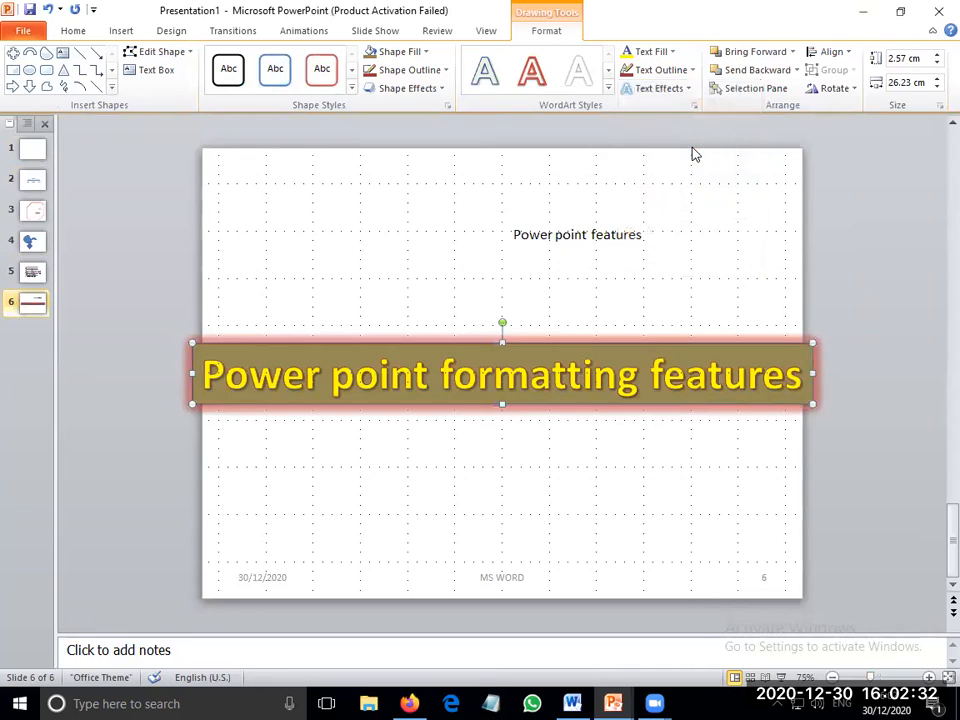
Give the WordArt text the second preset in the second Perspective row of 3-D Rotation, and deselect it.
left_click(687, 94)
mouse_move(676, 282)
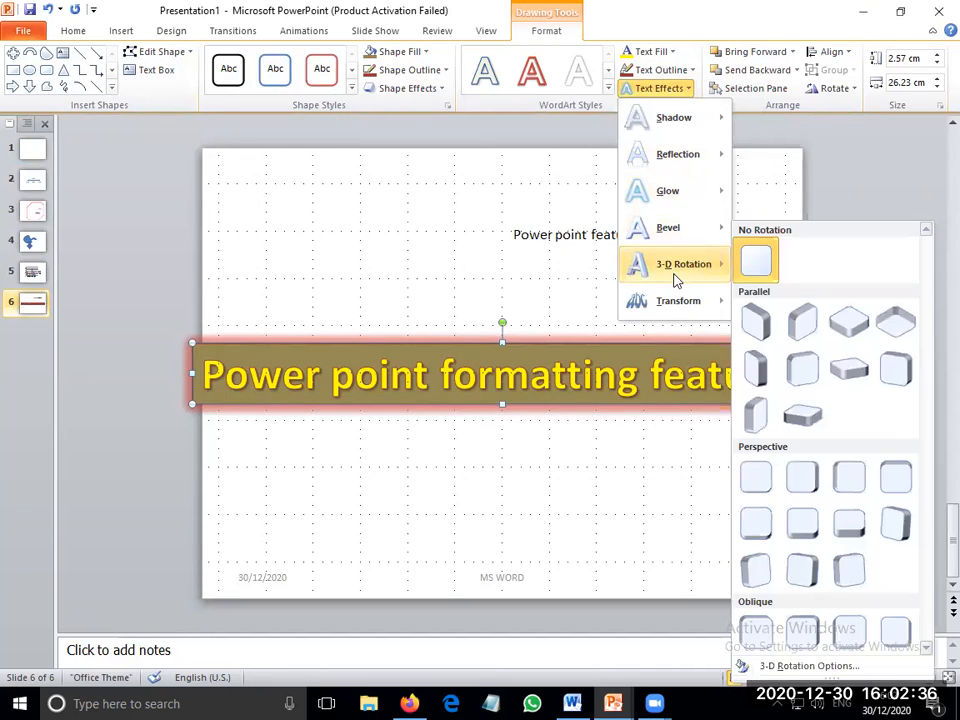
left_click(800, 523)
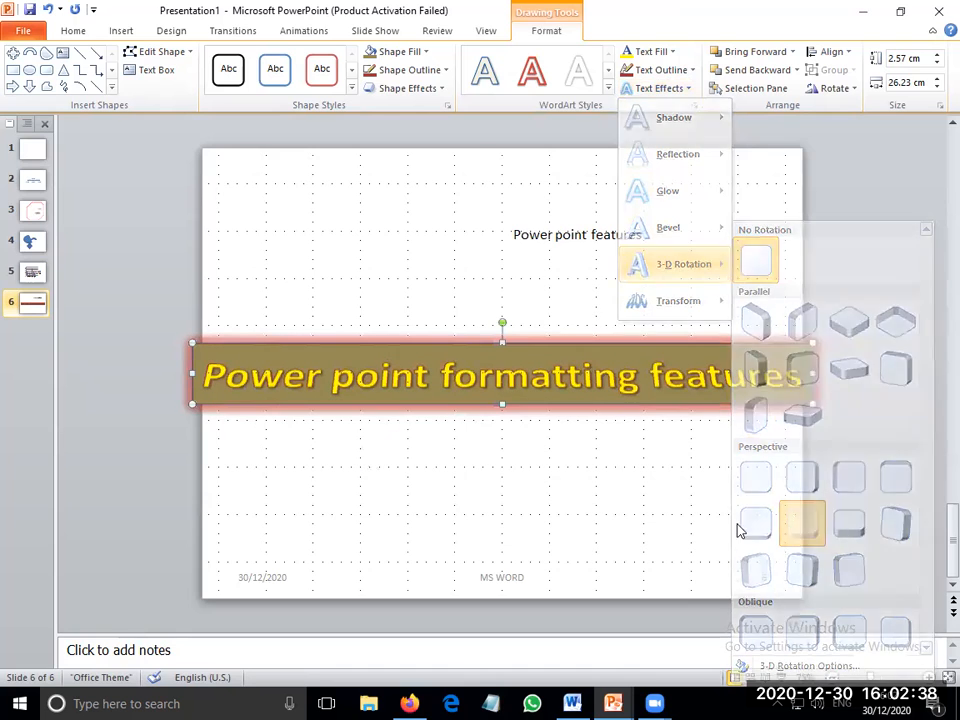
left_click(480, 461)
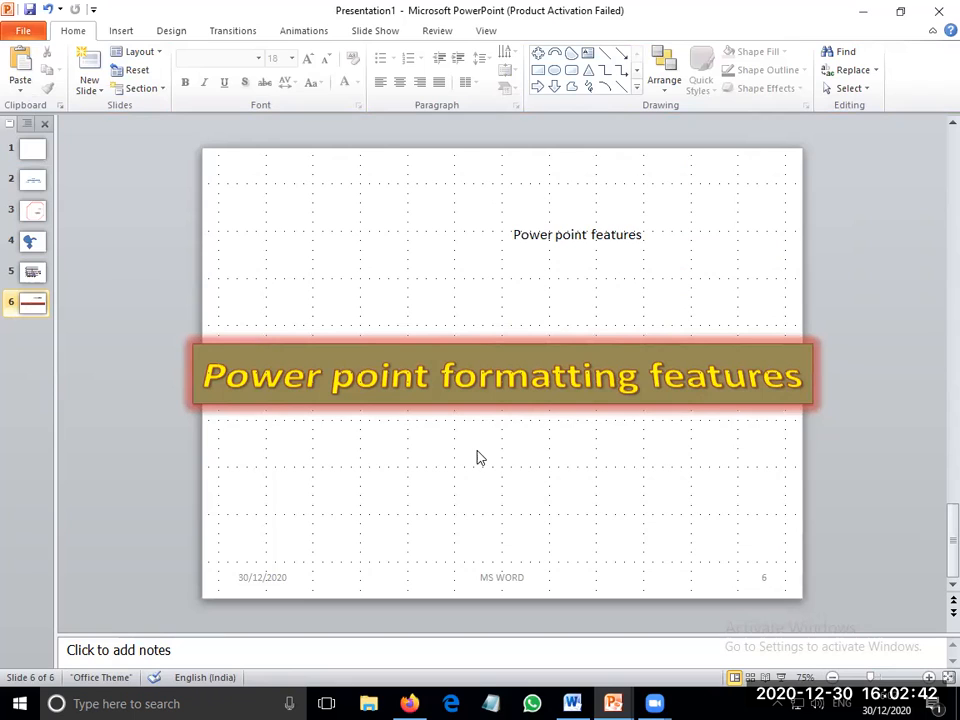
Add a new slide with the Blank layout after slide 6.
left_click(119, 30)
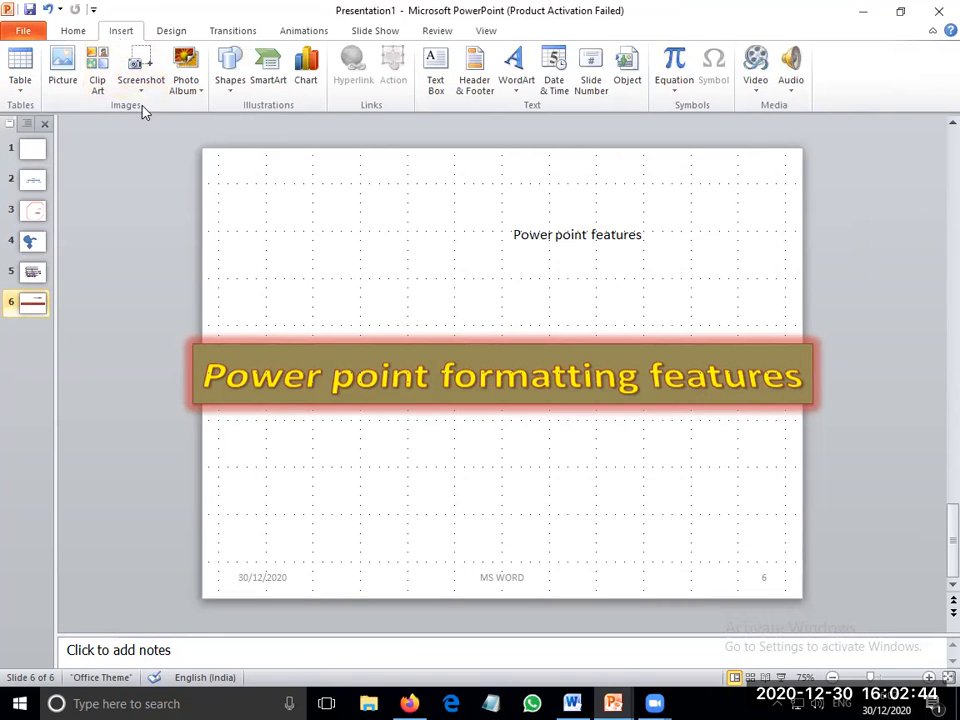
left_click(32, 333)
left_click(73, 30)
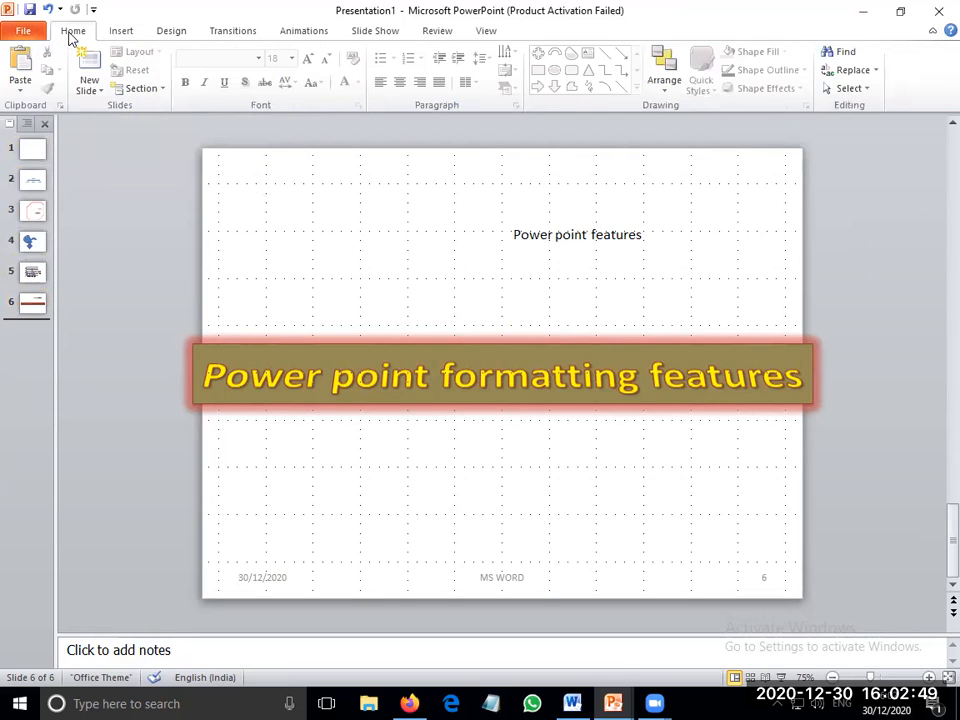
left_click(87, 88)
left_click(86, 322)
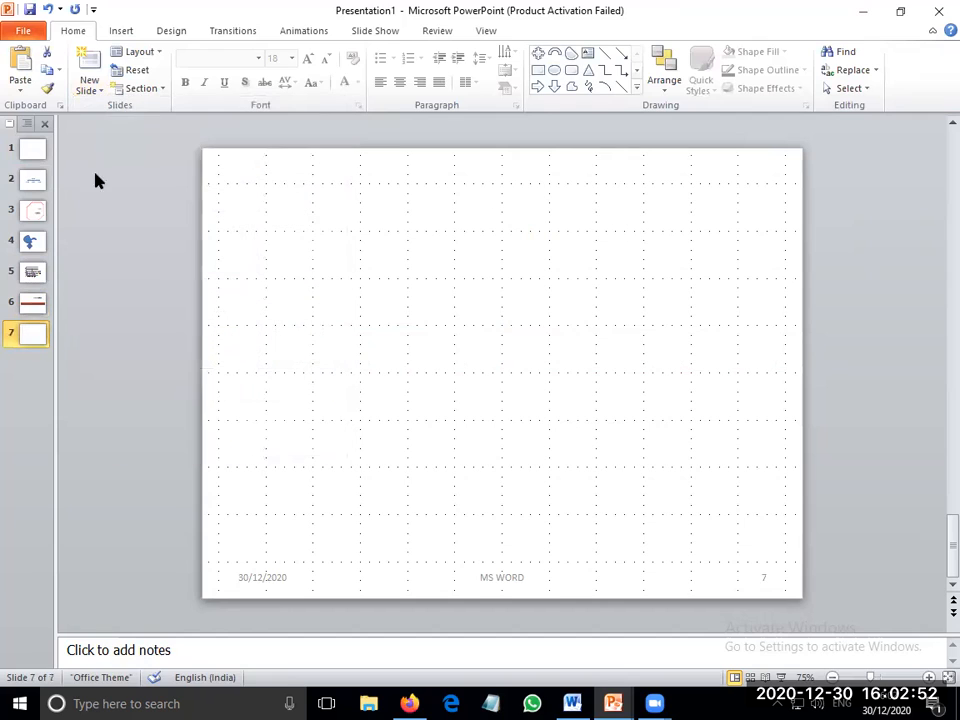
Search the clip art for "animal" and copy the cow picture onto slide 7.
left_click(121, 30)
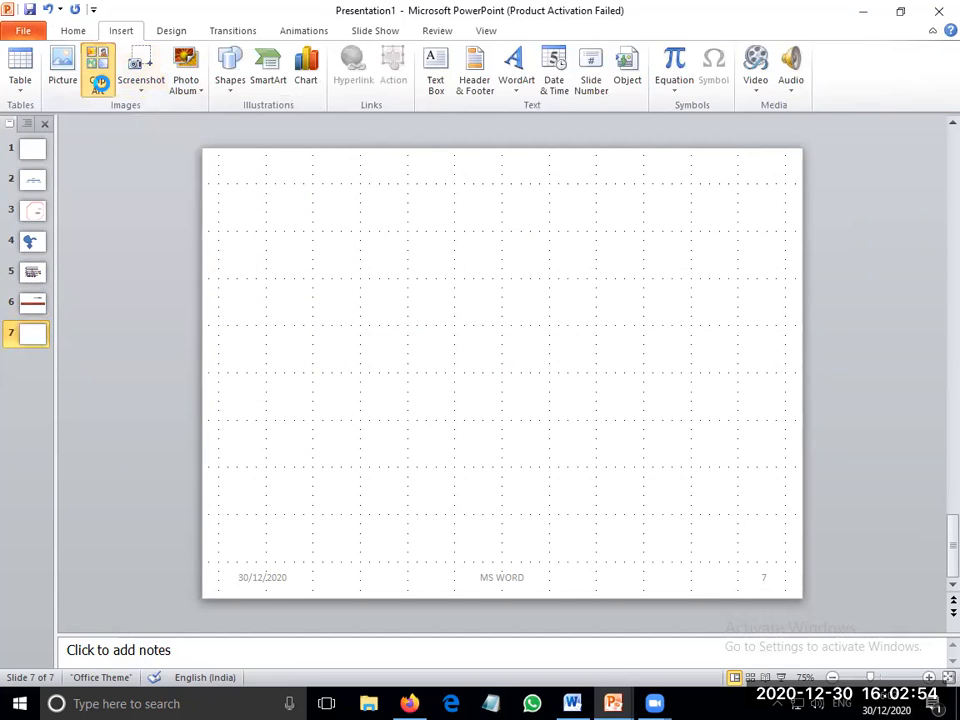
left_click(100, 83)
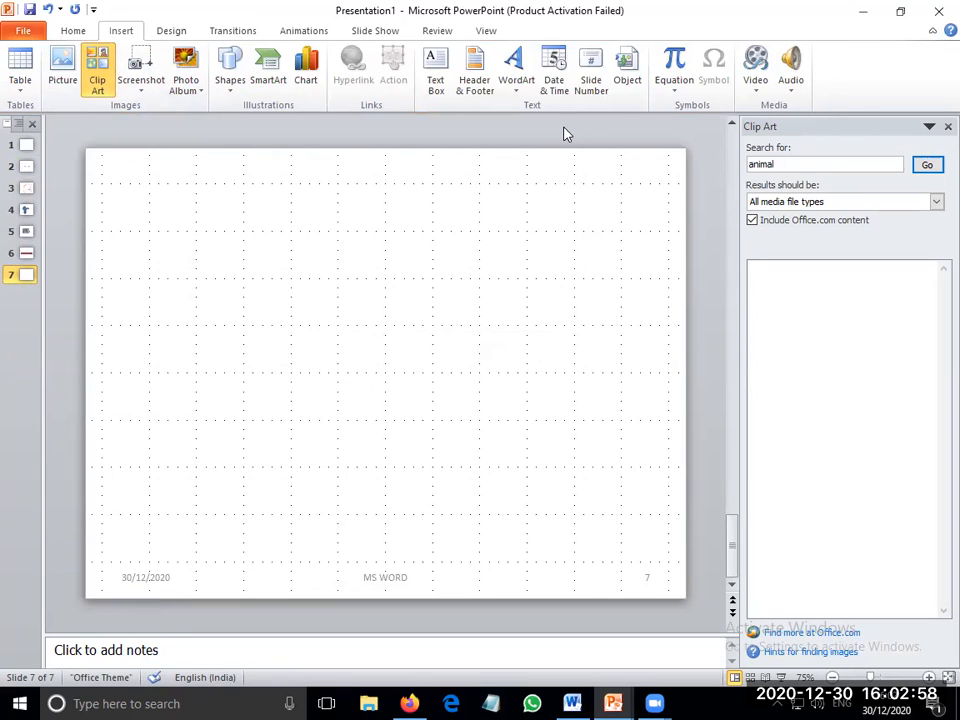
left_click(933, 165)
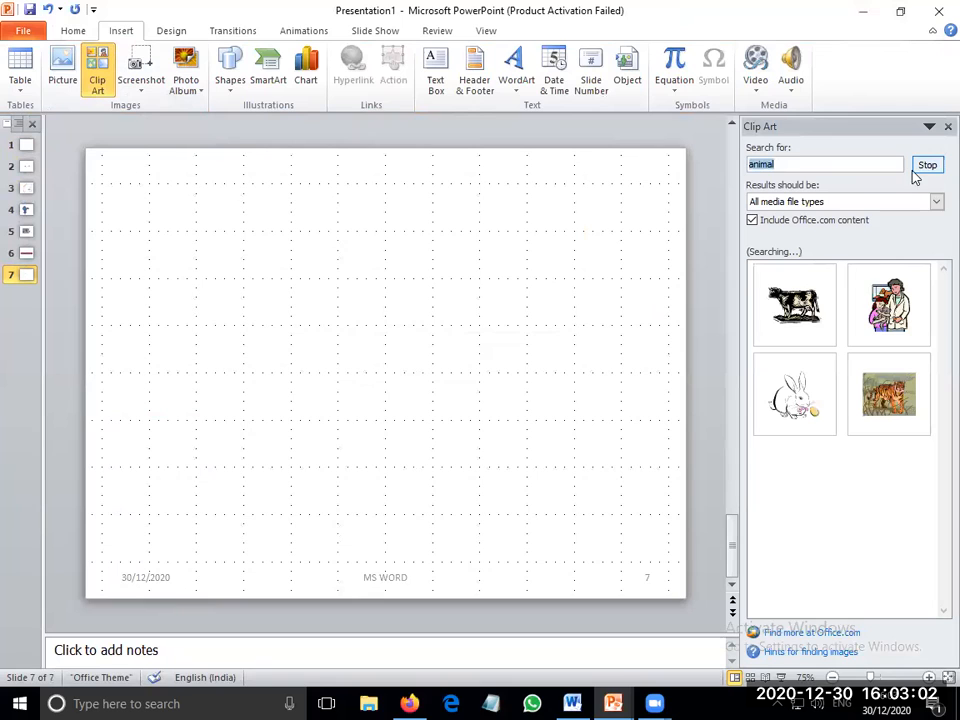
right_click(830, 313)
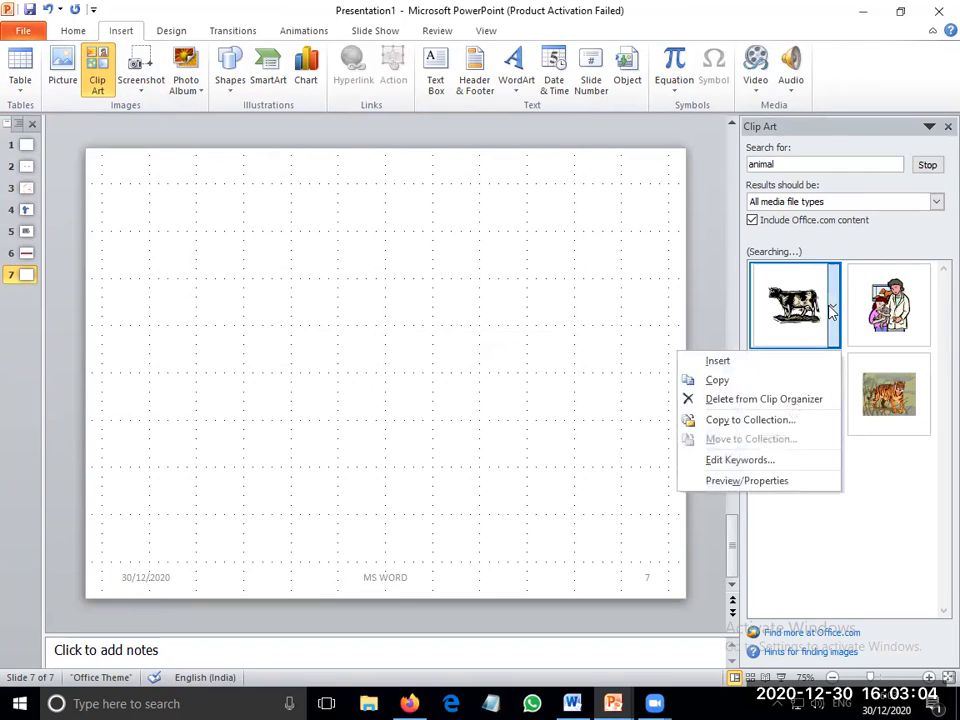
left_click(710, 379)
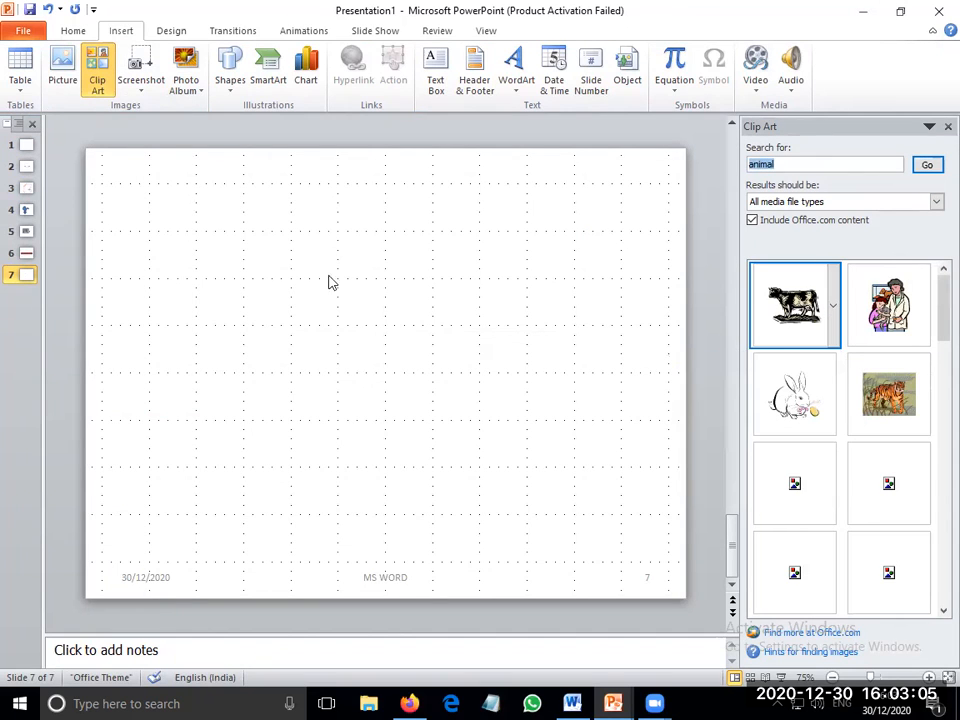
right_click(223, 276)
left_click(253, 338)
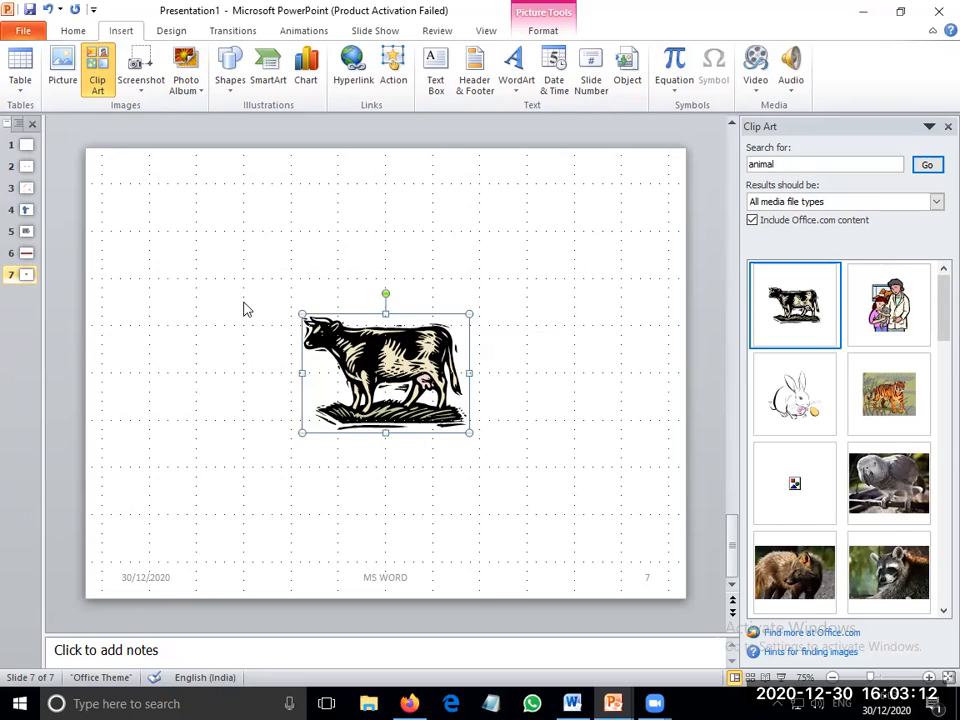
Add the vet-and-girl and rabbit clip art to slide 7, placing the vet picture upper right and the cow upper left, and close the clip art search.
left_click(915, 311)
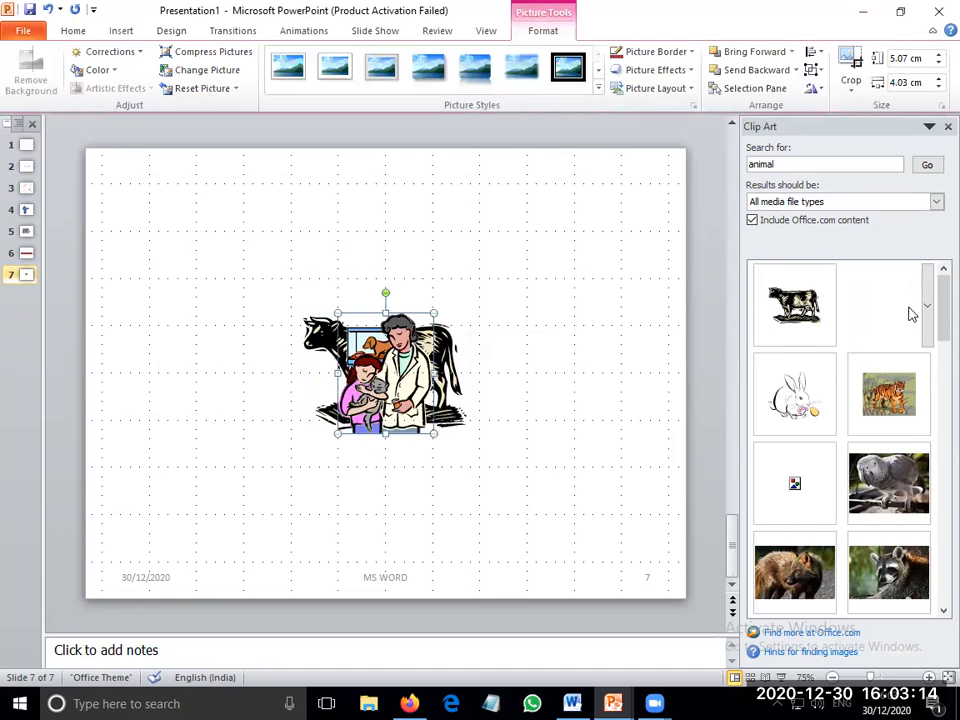
left_click_drag(395, 320, 512, 201)
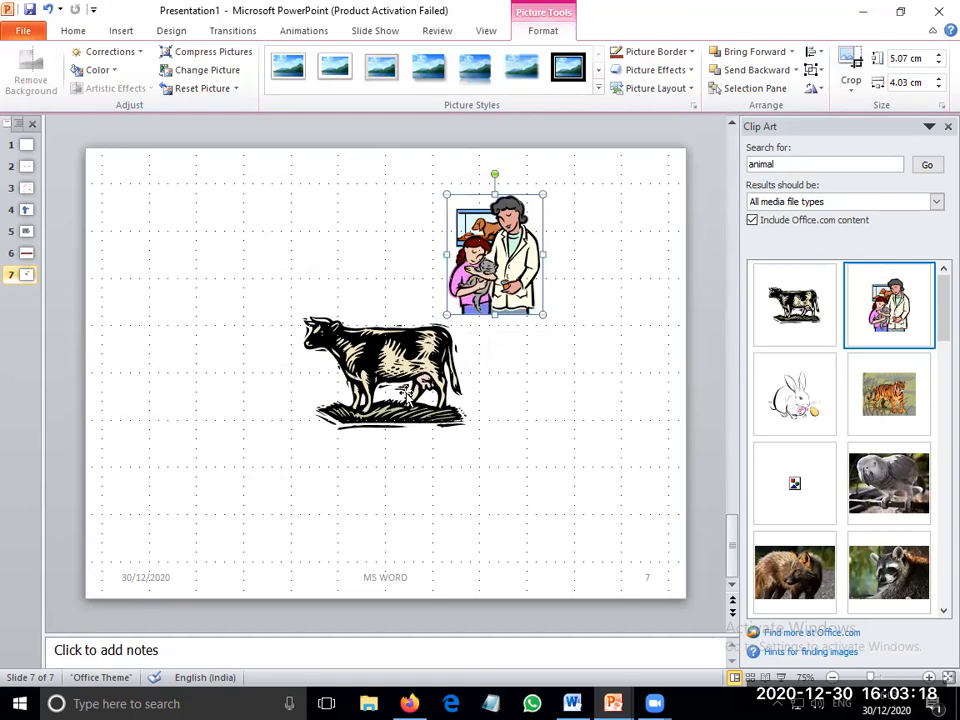
left_click_drag(395, 369, 277, 250)
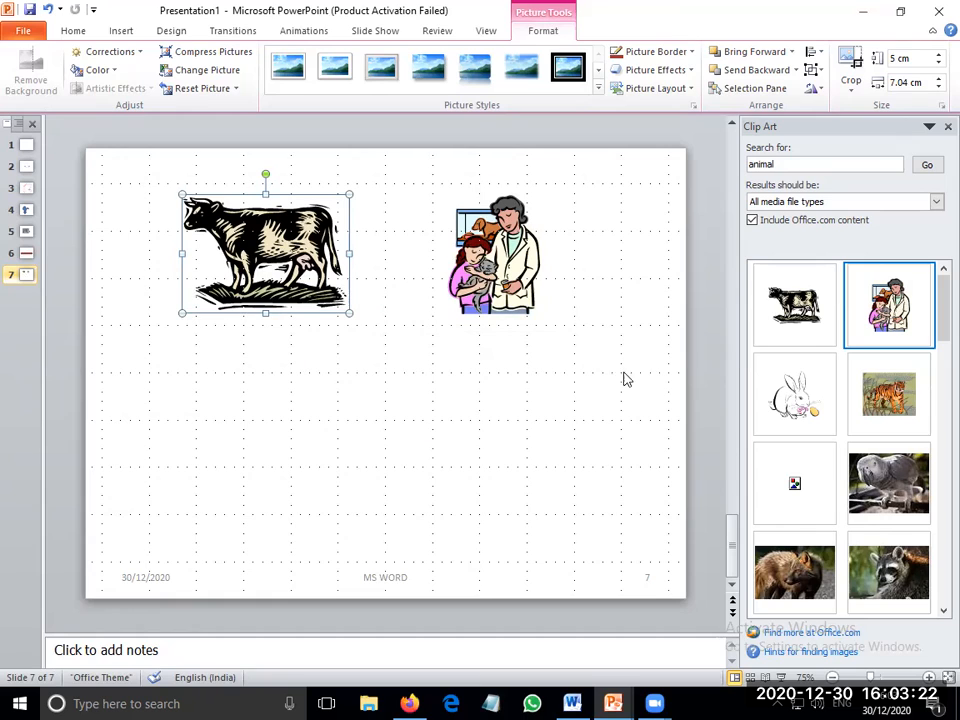
left_click(798, 400)
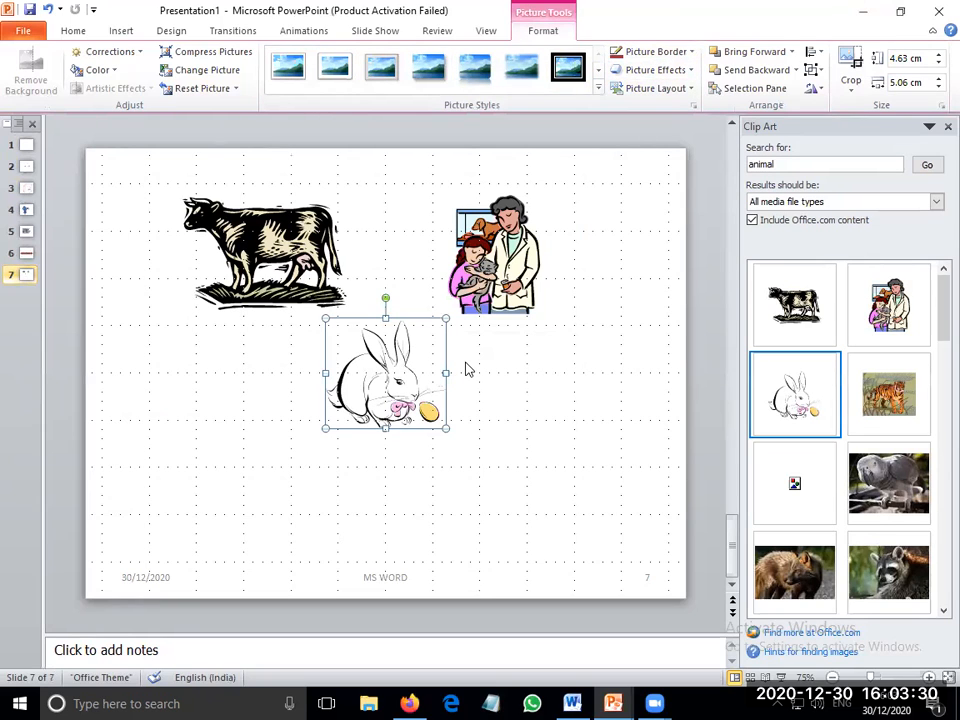
left_click(948, 126)
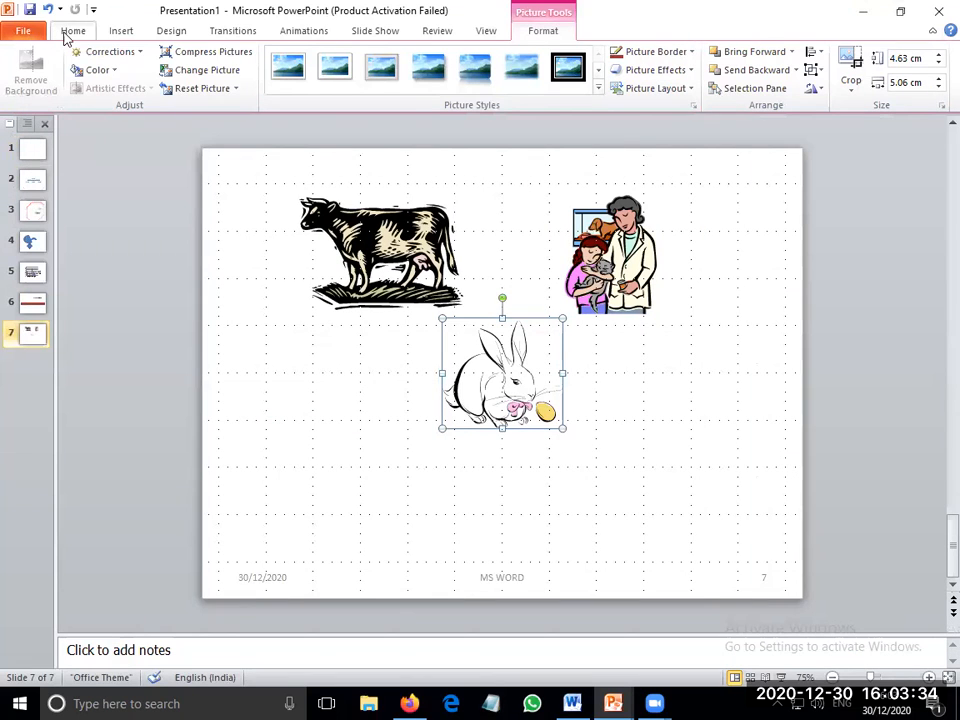
Insert the picture Screenshot (1) from the Screenshots folder in Pictures onto slide 7.
left_click(112, 31)
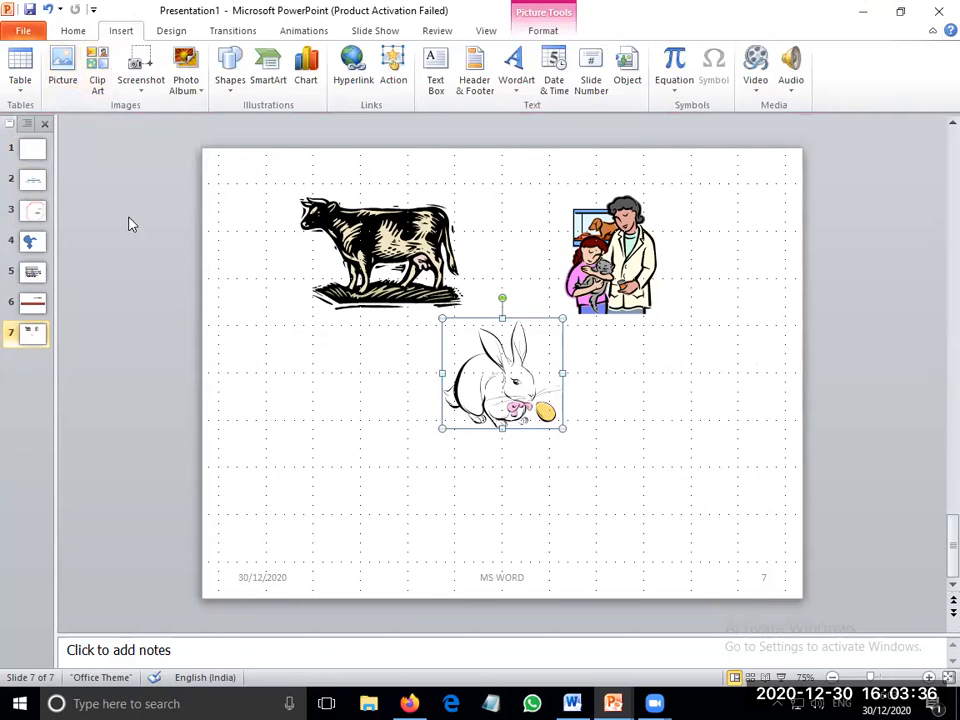
left_click(64, 78)
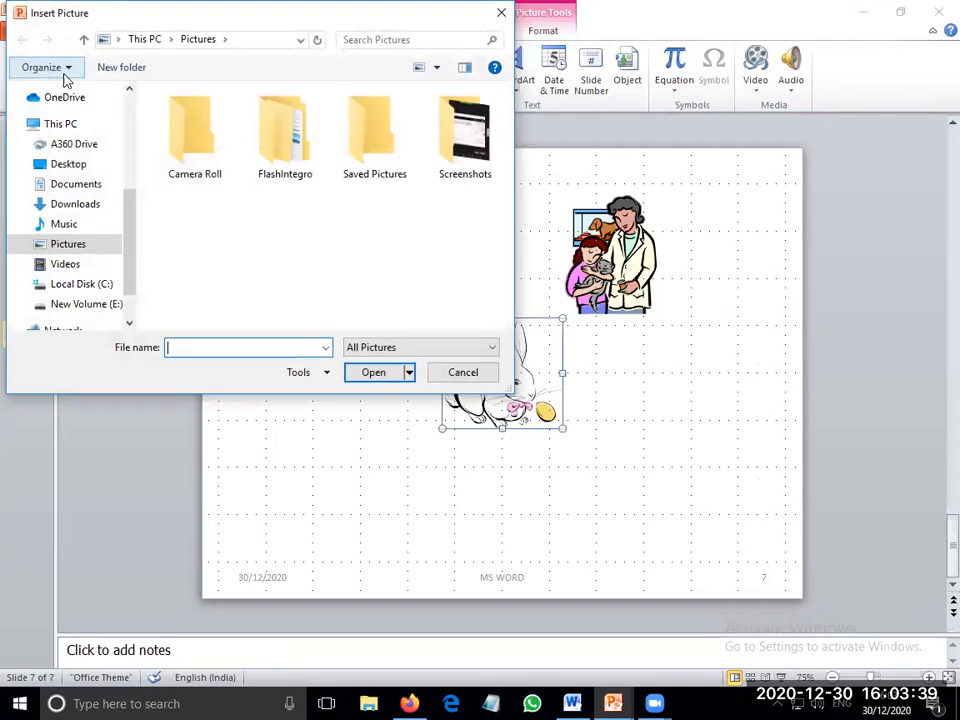
double_click(454, 133)
left_click(216, 143)
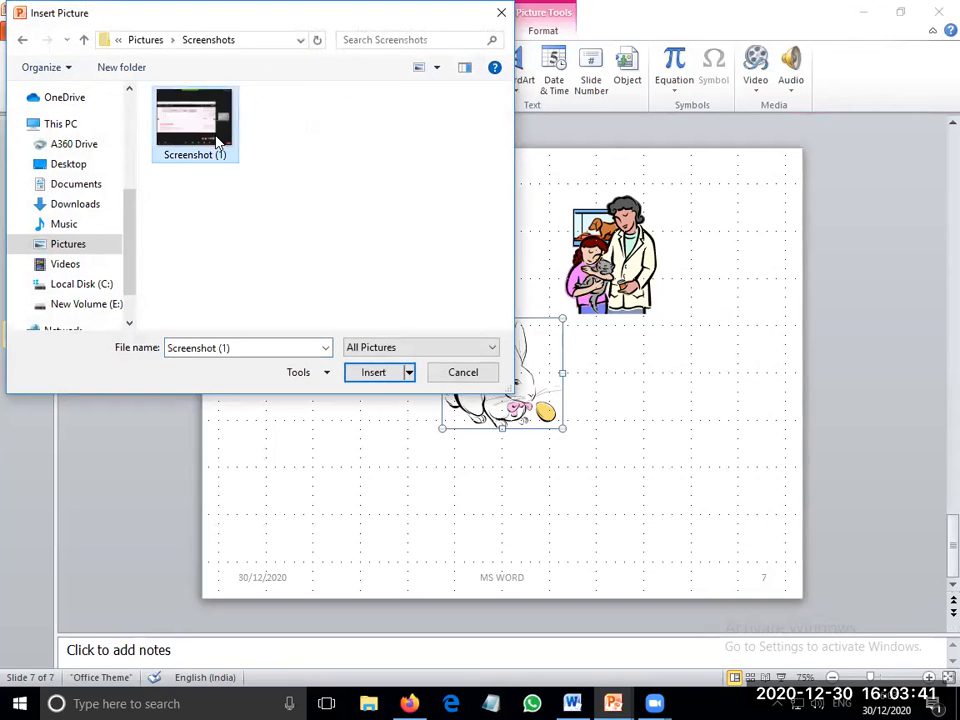
left_click(366, 372)
Shrink the screenshot picture to about 4.6 cm high by 10.03 cm wide, place it below the cow beside the rabbit, and deselect it.
left_click_drag(206, 152, 431, 325)
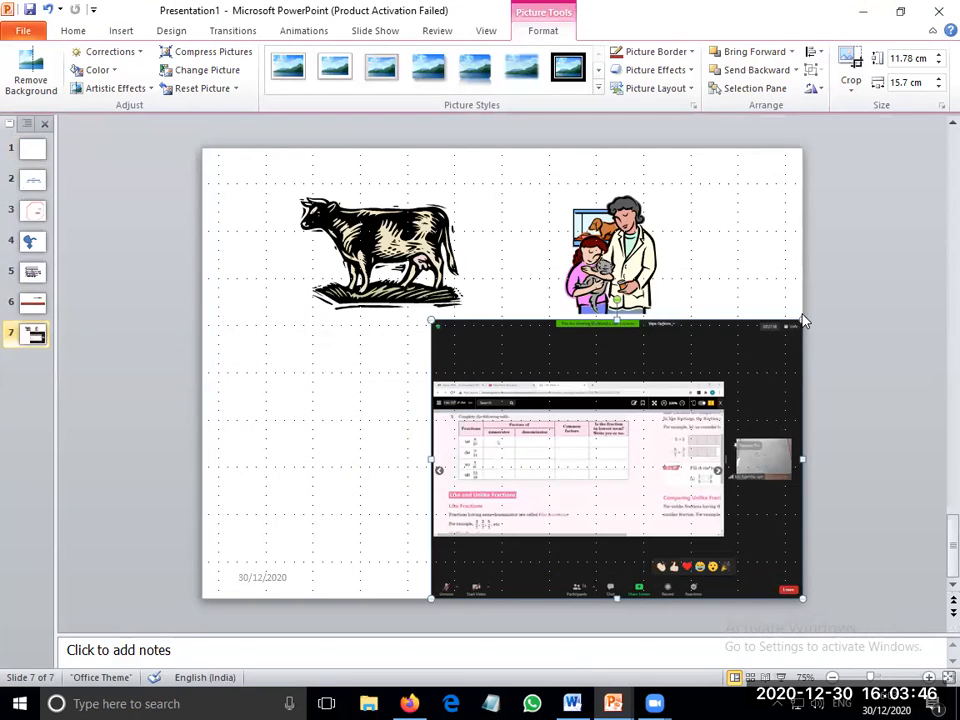
left_click_drag(802, 323, 668, 421)
left_click_drag(580, 474, 374, 401)
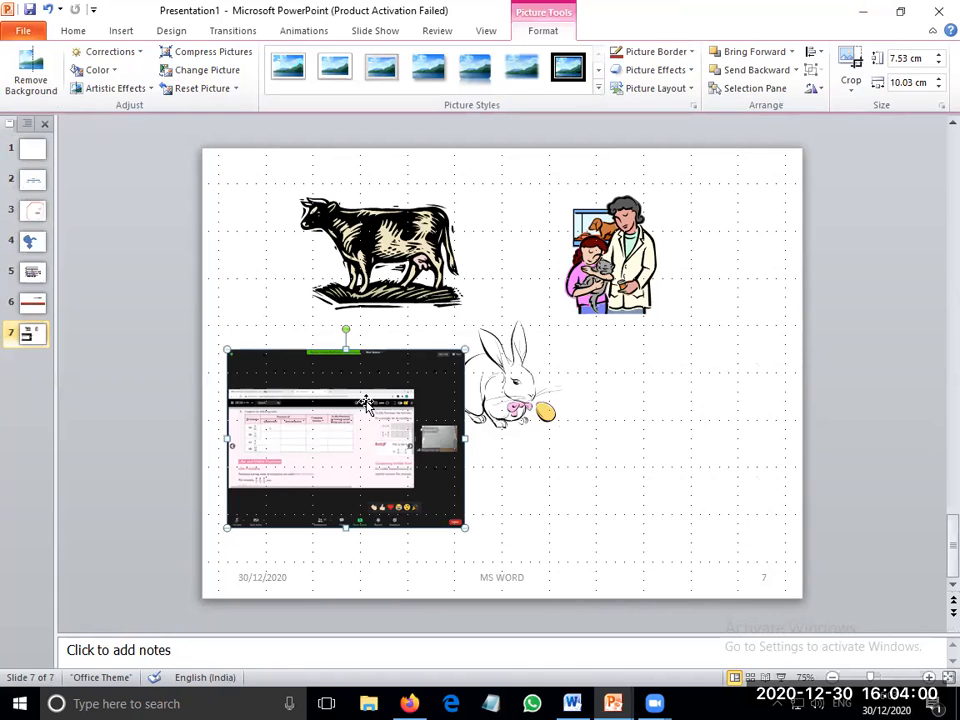
left_click_drag(360, 395, 352, 365)
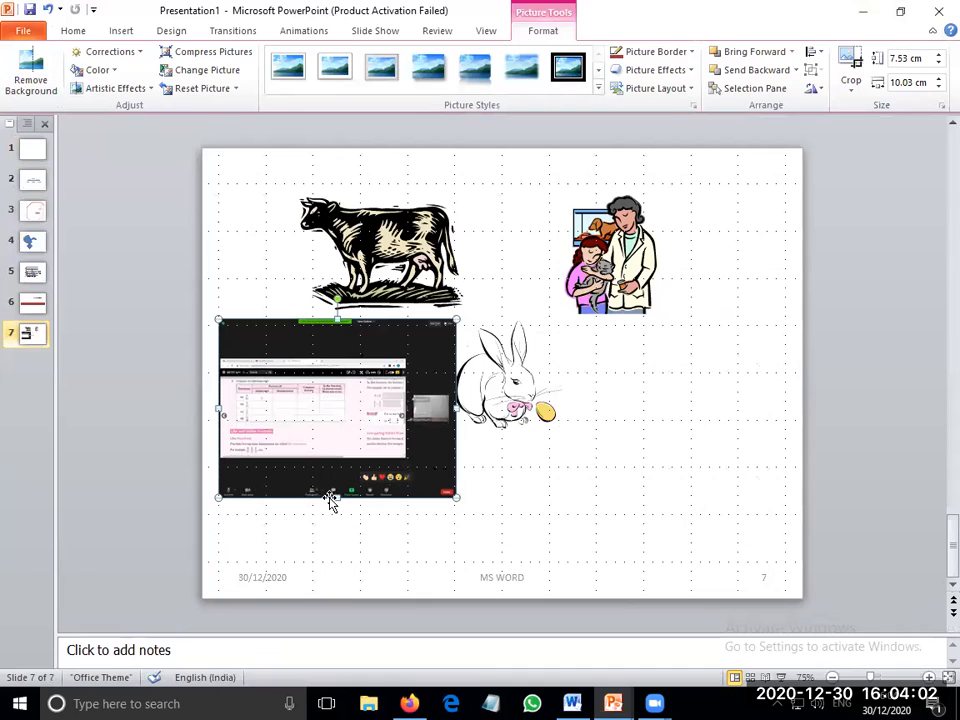
left_click_drag(335, 497, 336, 428)
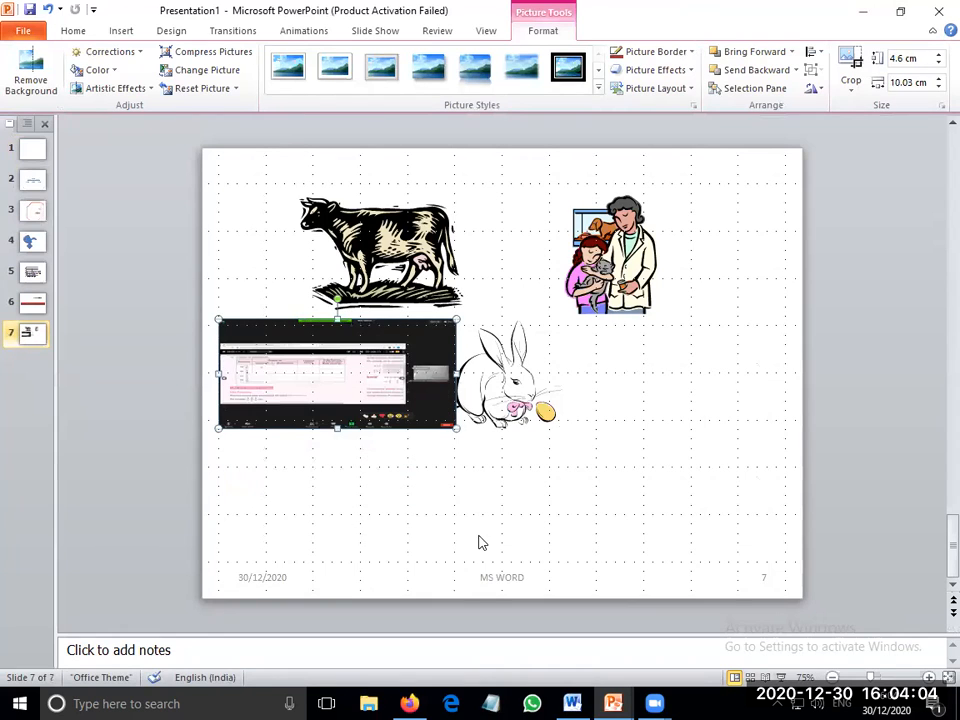
left_click(476, 530)
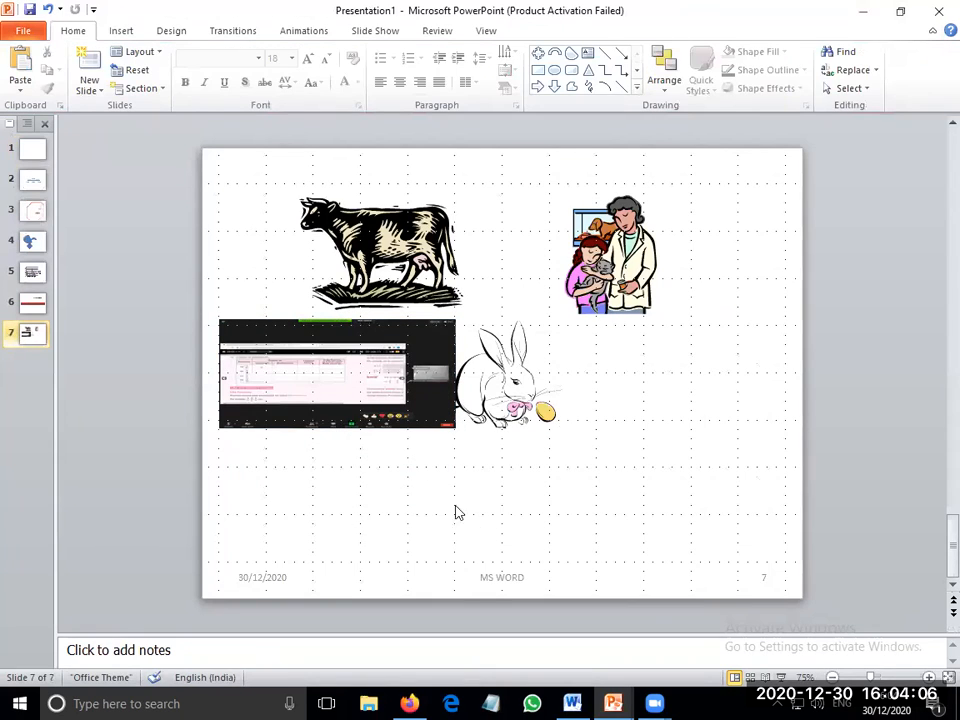
Review the header and footer settings for slides and for notes and handouts, and apply the notes and handouts settings to all.
left_click(124, 34)
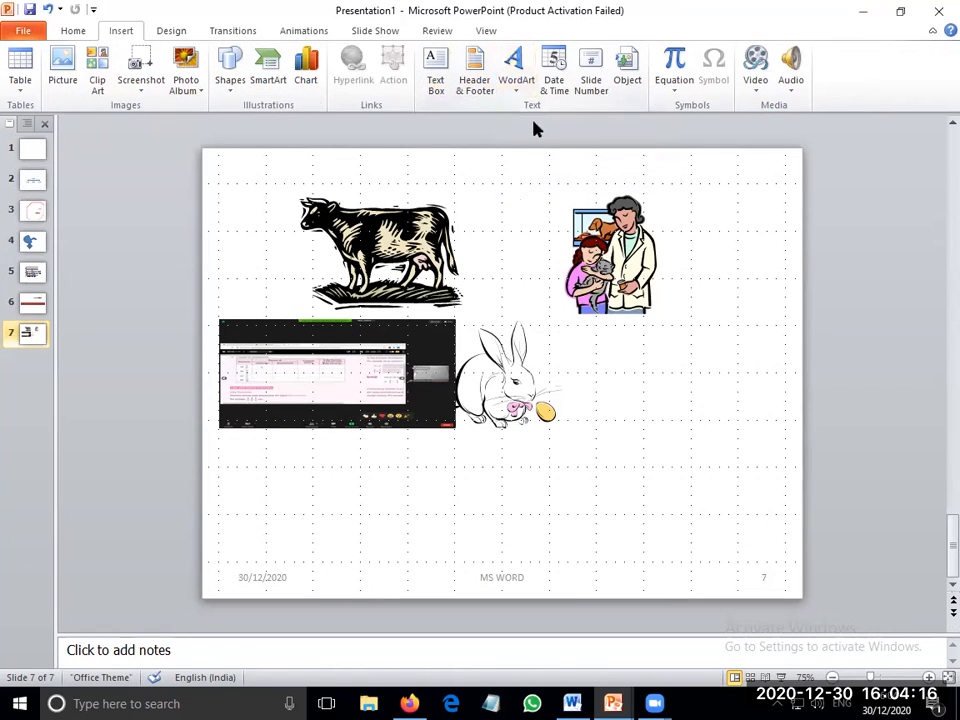
left_click(550, 82)
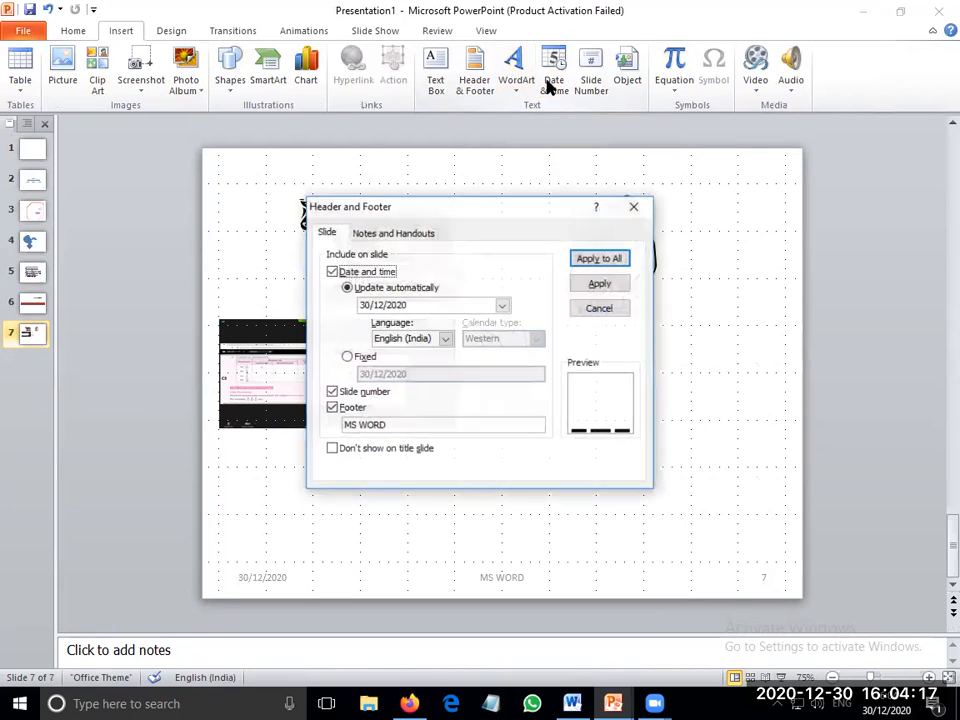
left_click(366, 237)
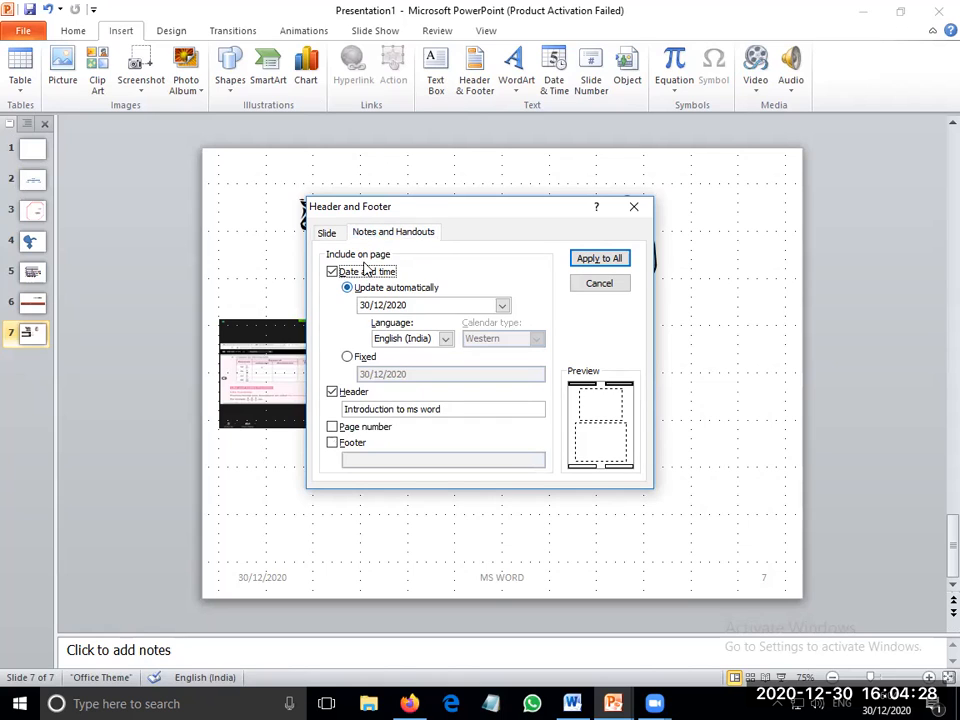
left_click(603, 260)
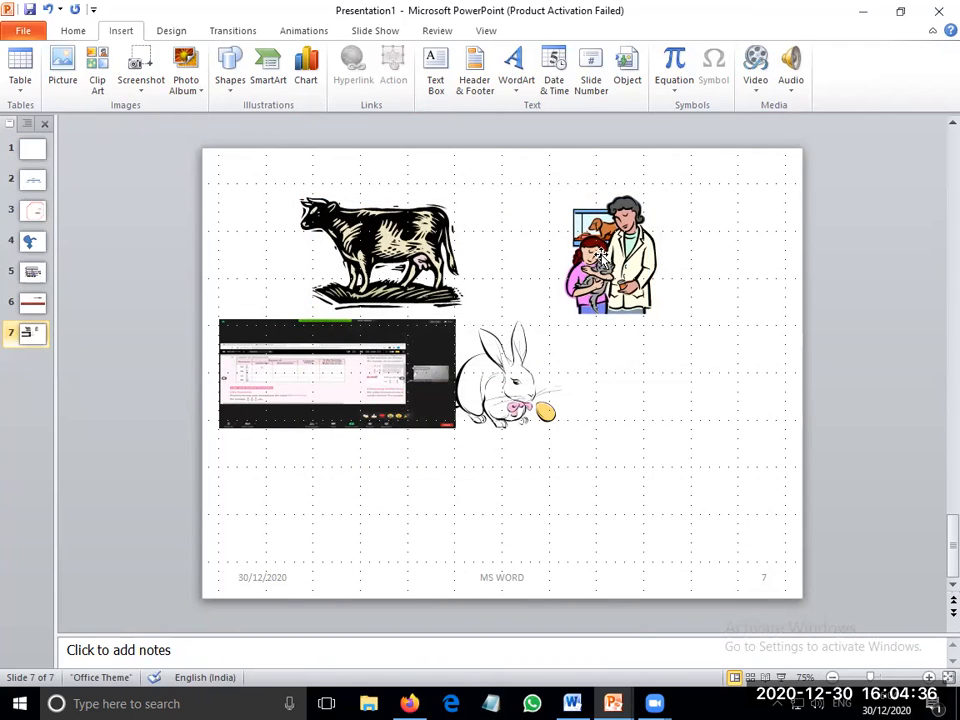
left_click(468, 80)
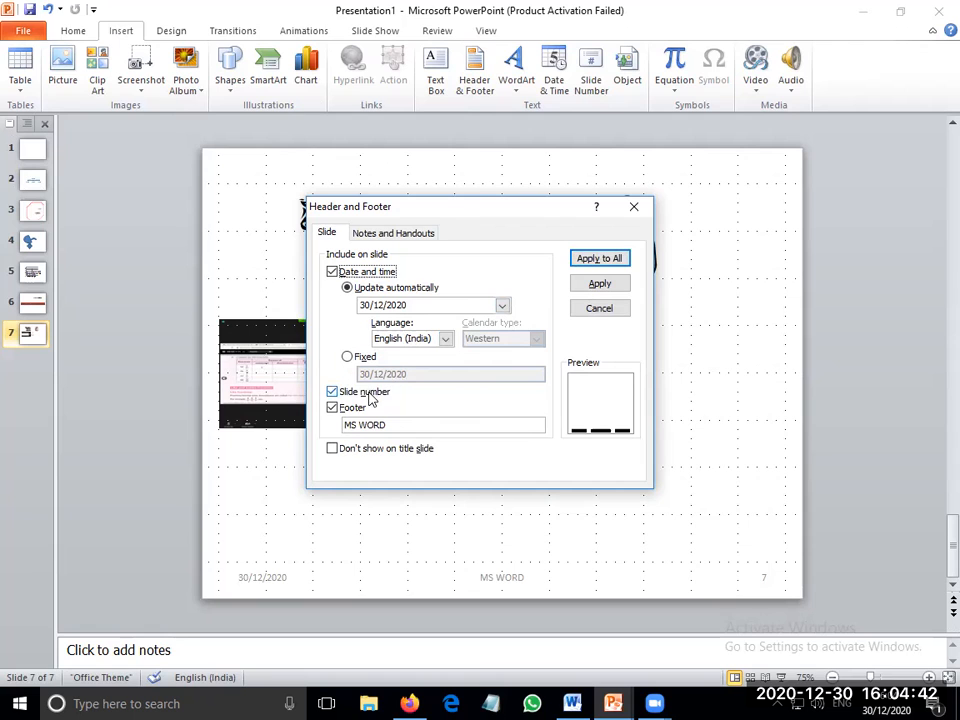
left_click(398, 234)
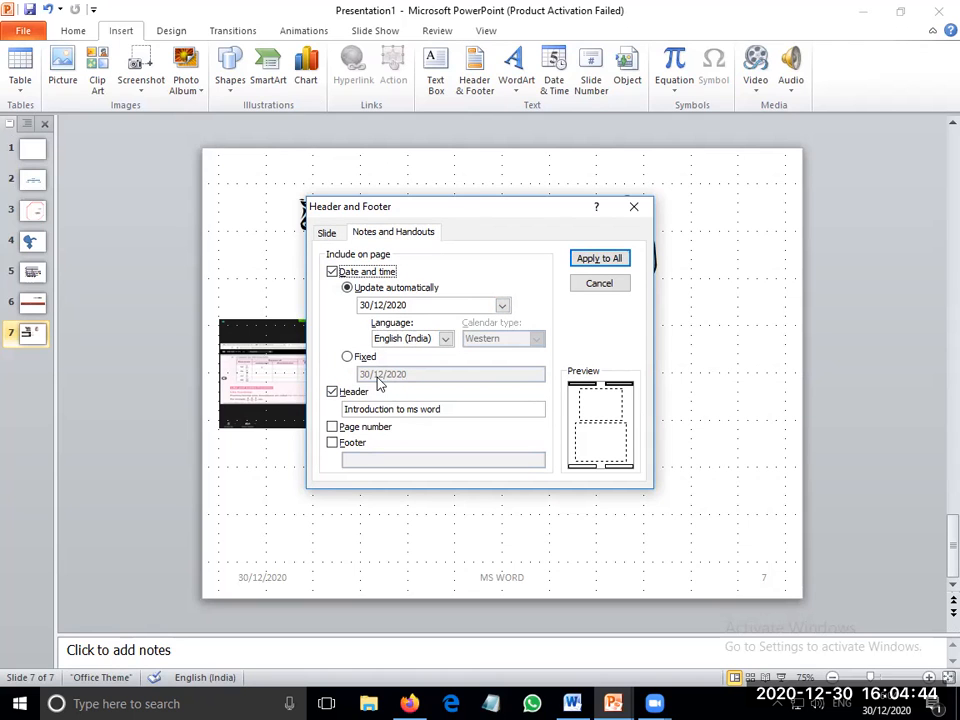
left_click(622, 259)
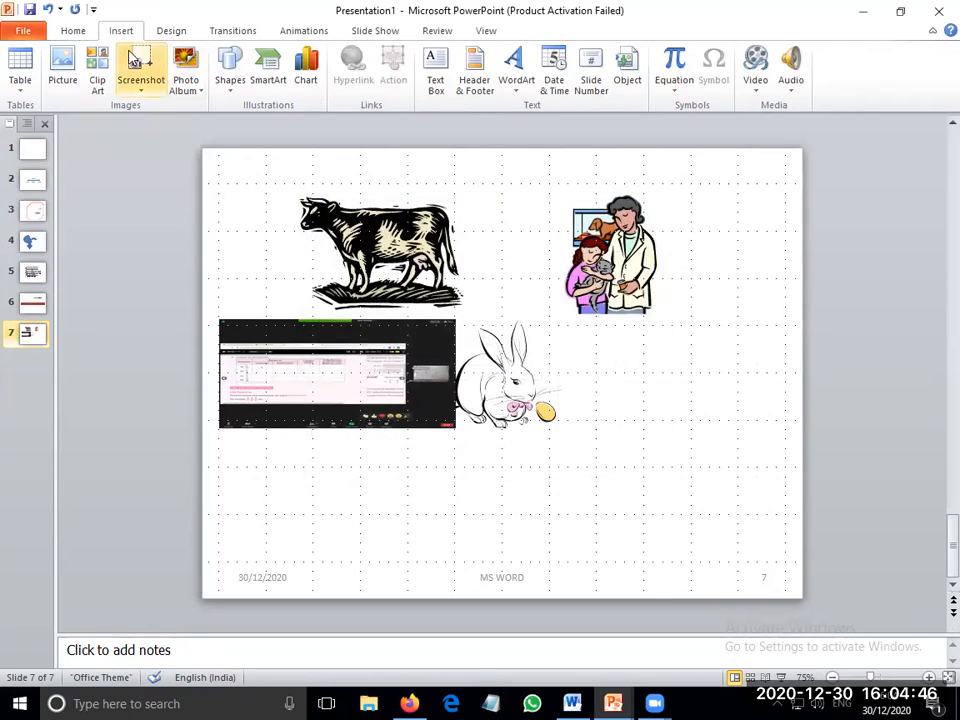
View slide 7 as a notes page and return to Normal view.
left_click(486, 31)
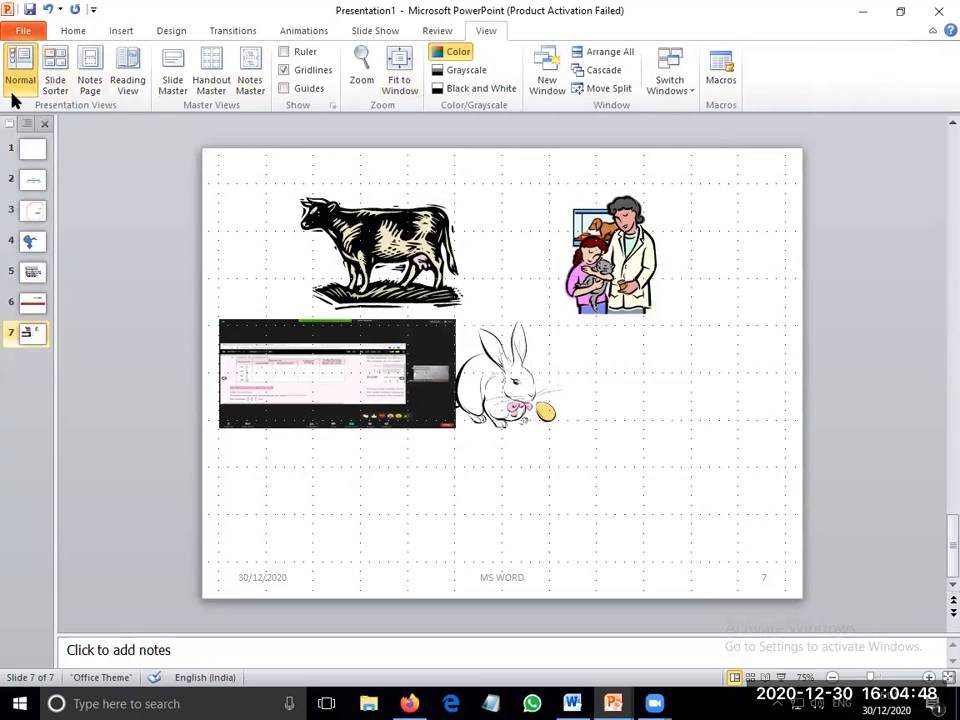
left_click(93, 90)
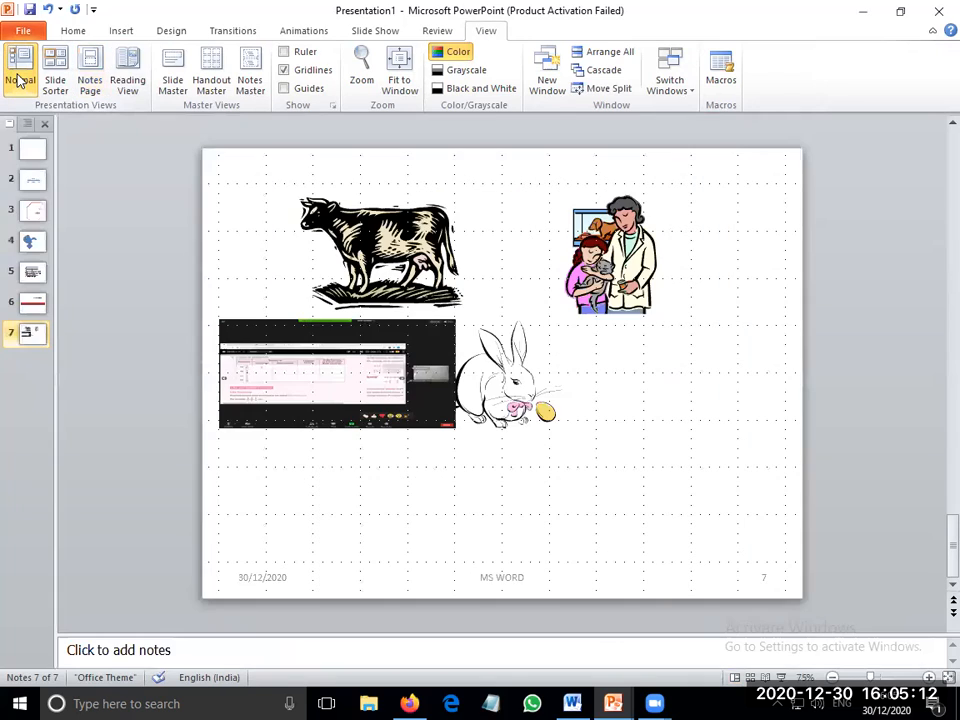
left_click(19, 78)
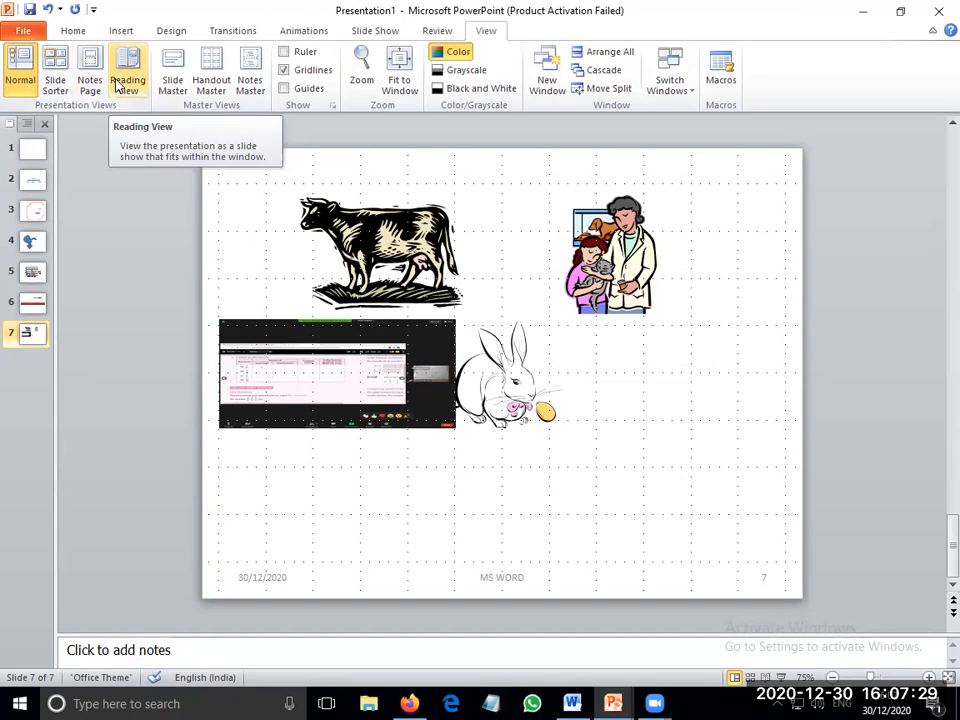
left_click(73, 36)
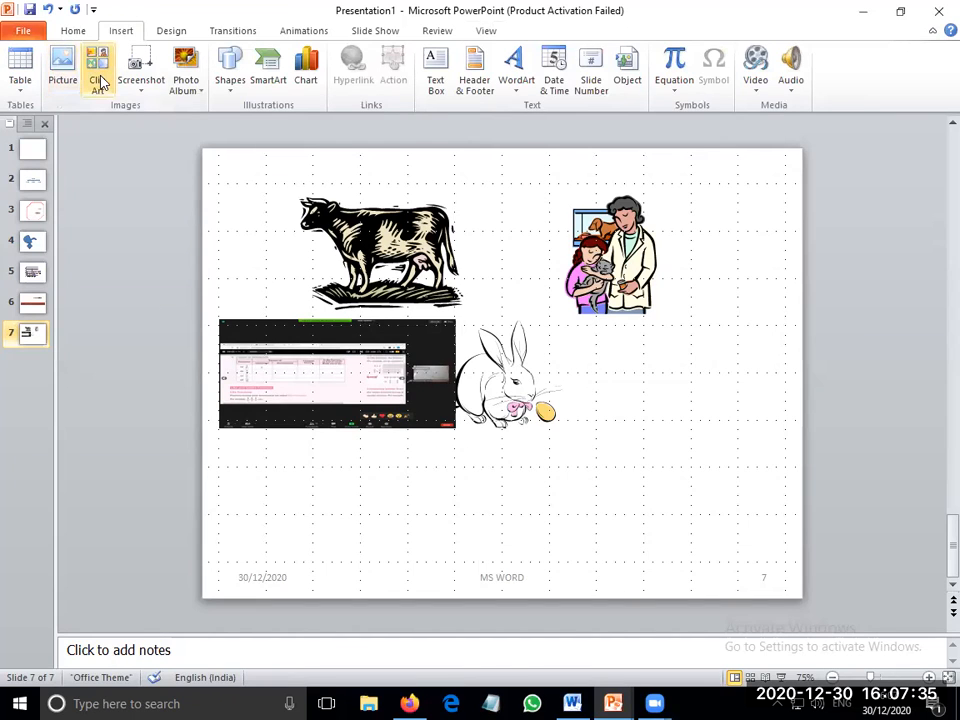
left_click(204, 90)
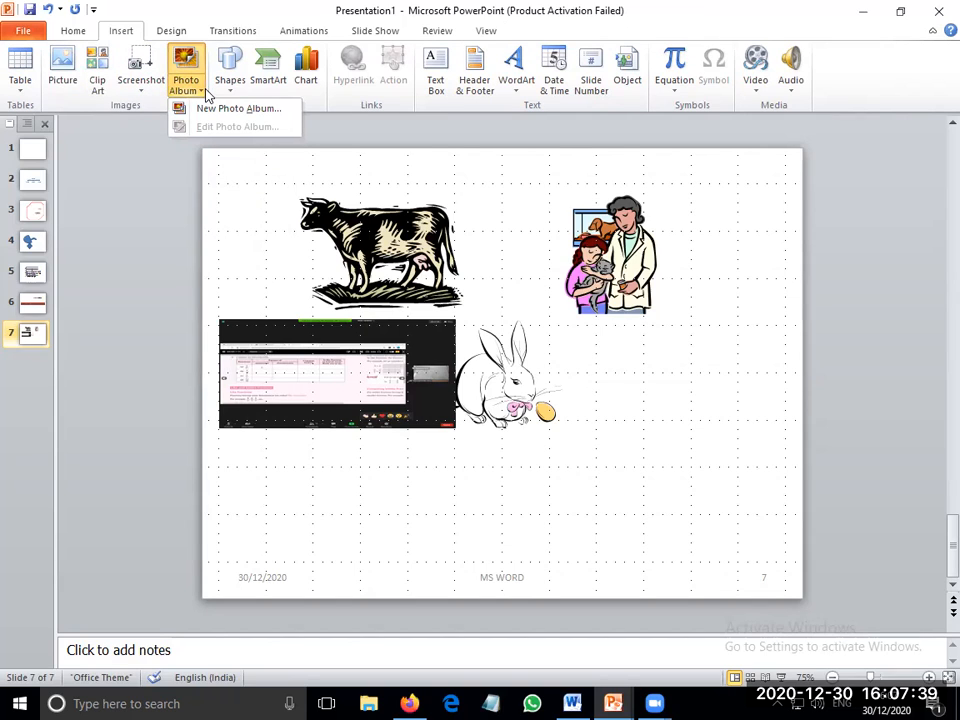
left_click(280, 206)
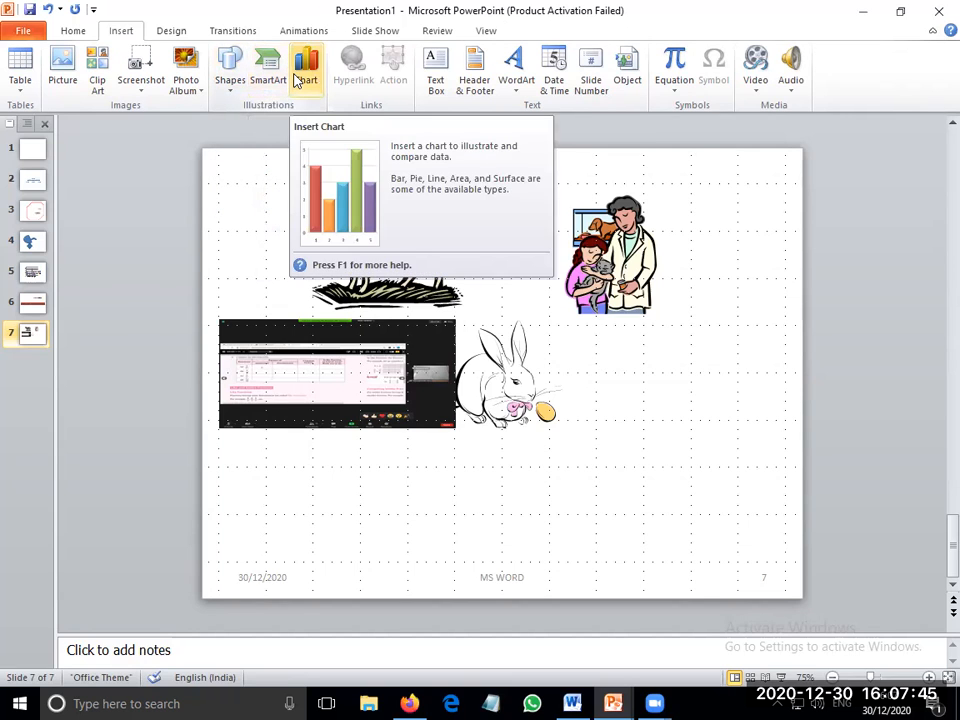
Reapply the notes and handouts settings with automatic date and the header "Introduction to ms word" to all.
left_click(597, 86)
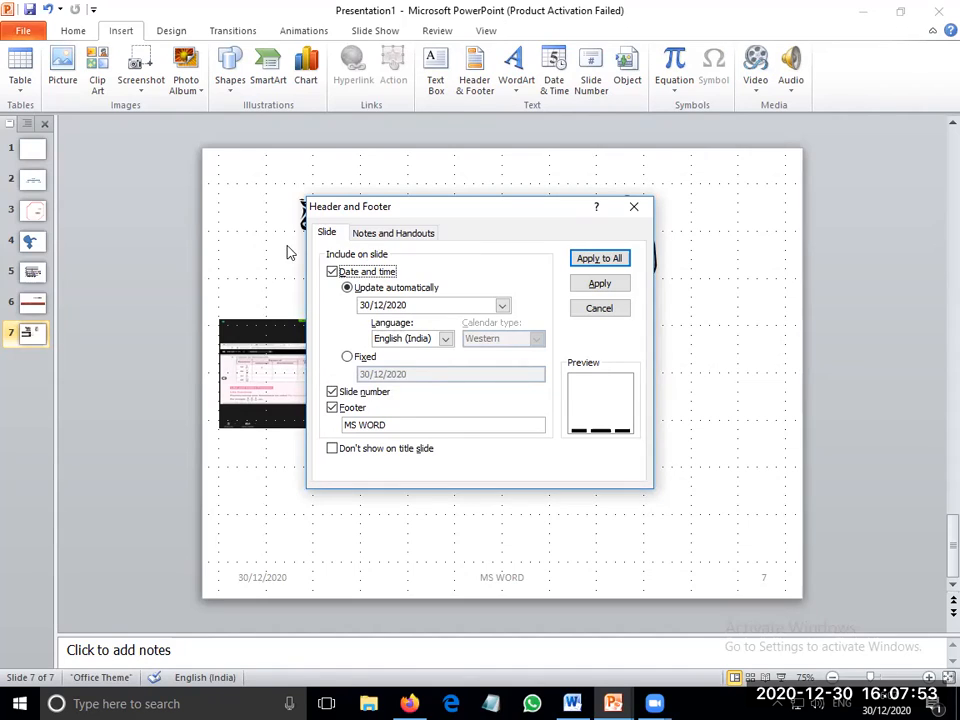
left_click(380, 236)
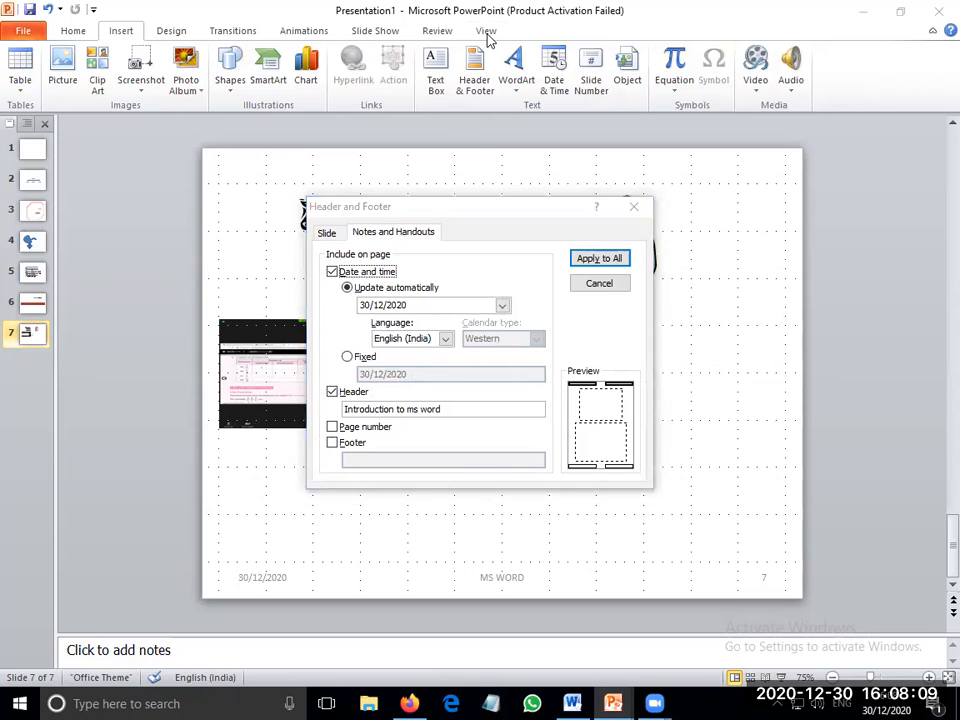
left_click(596, 261)
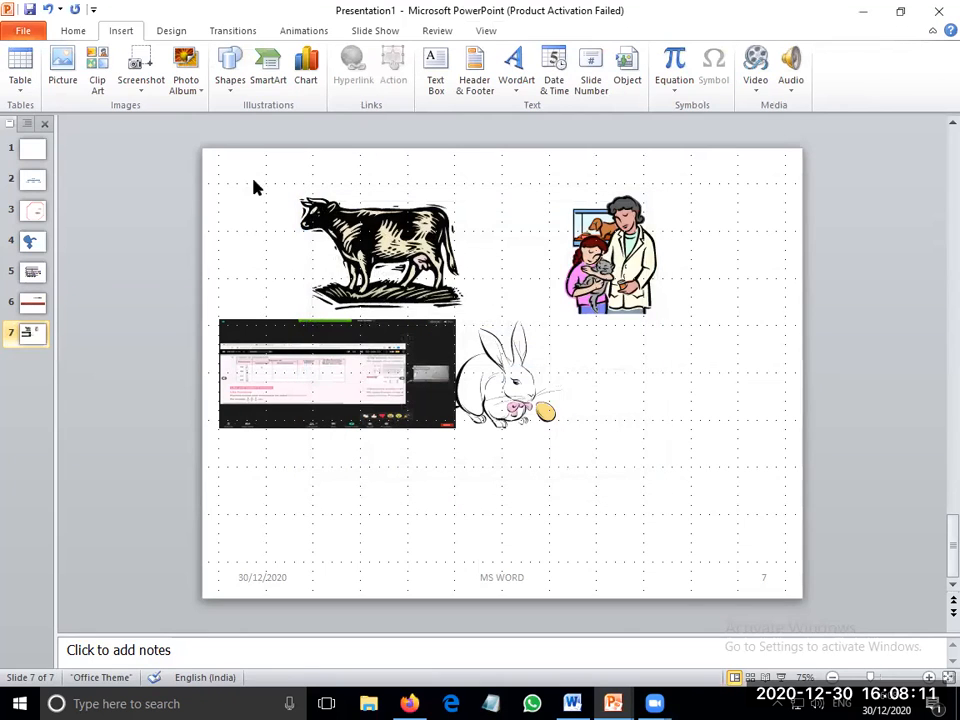
View the presentation in Slide Sorter, Notes Page and Reading View, and leave Reading View.
left_click(488, 30)
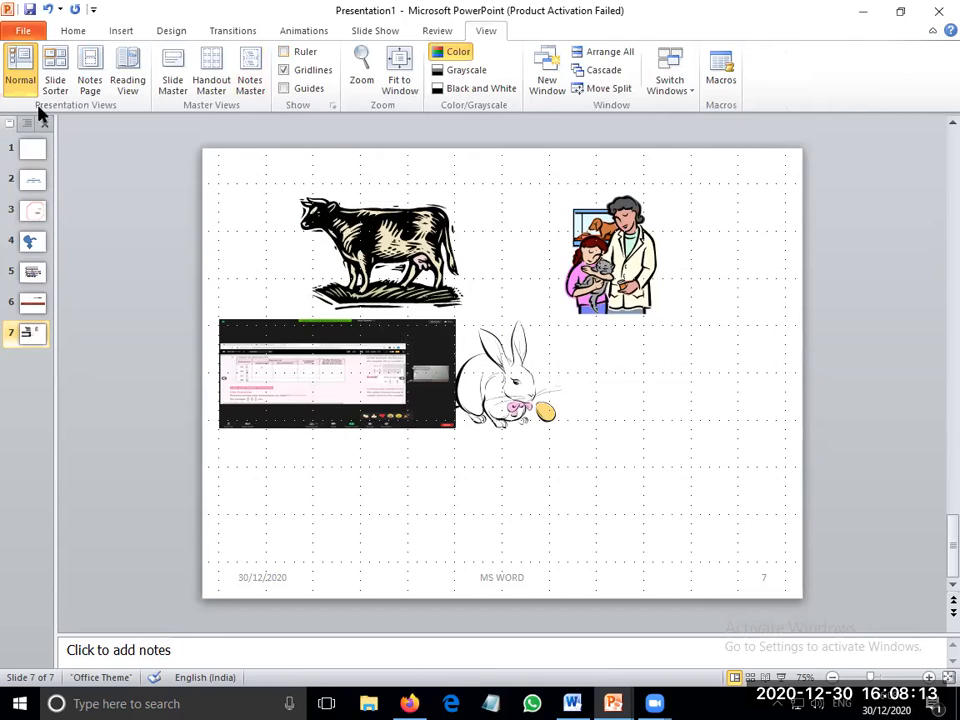
left_click(55, 88)
left_click(88, 88)
left_click(128, 86)
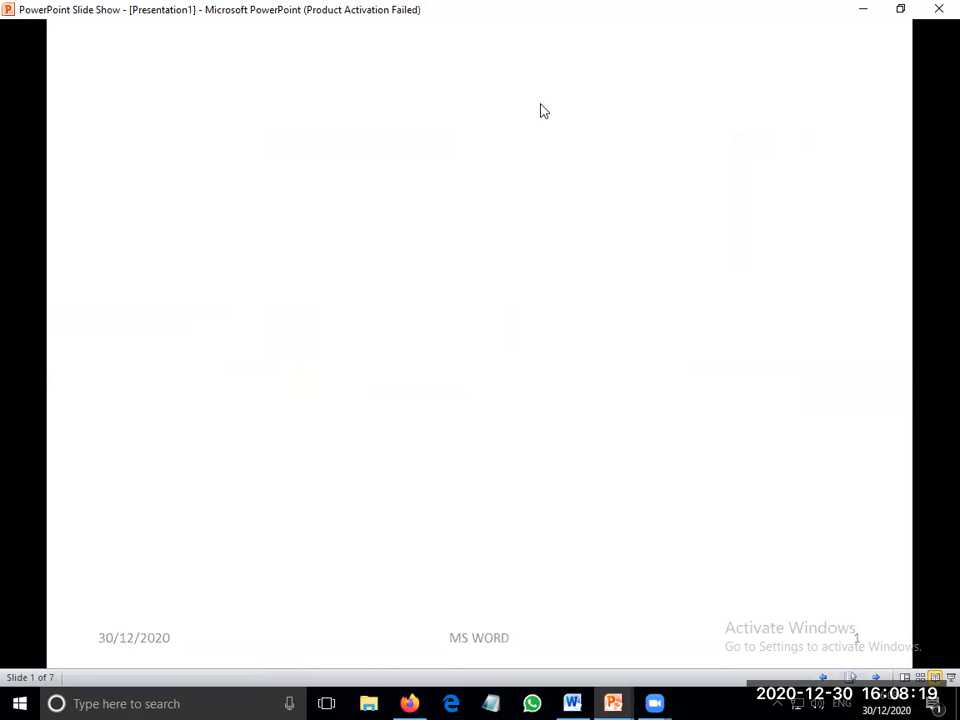
key("Escape")
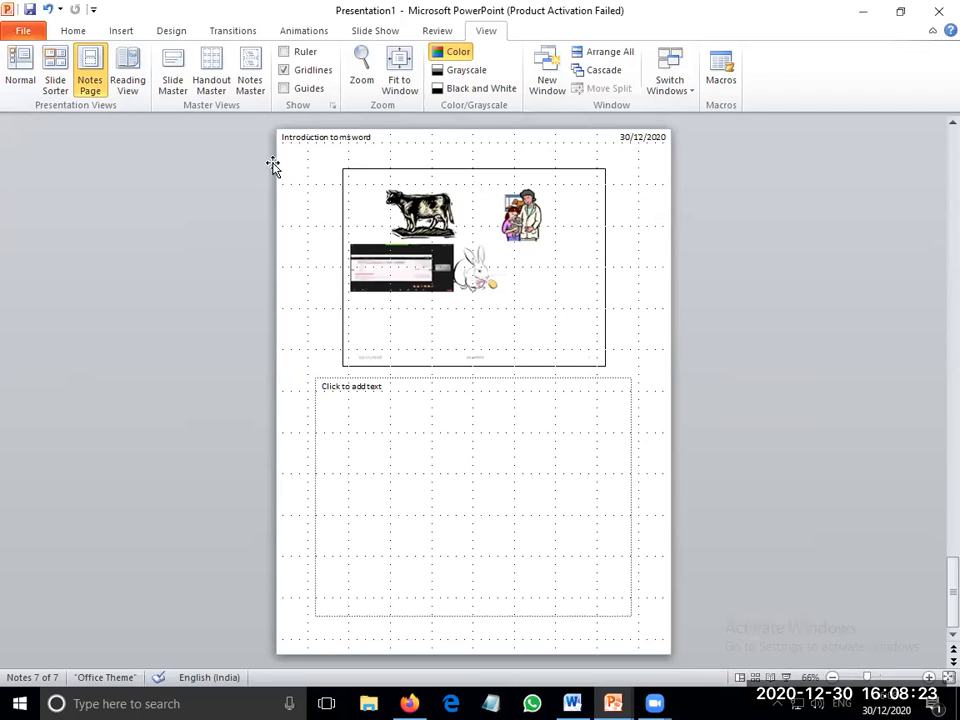
Examine the header and date on the handout master, close the master and return to Normal view.
left_click(211, 84)
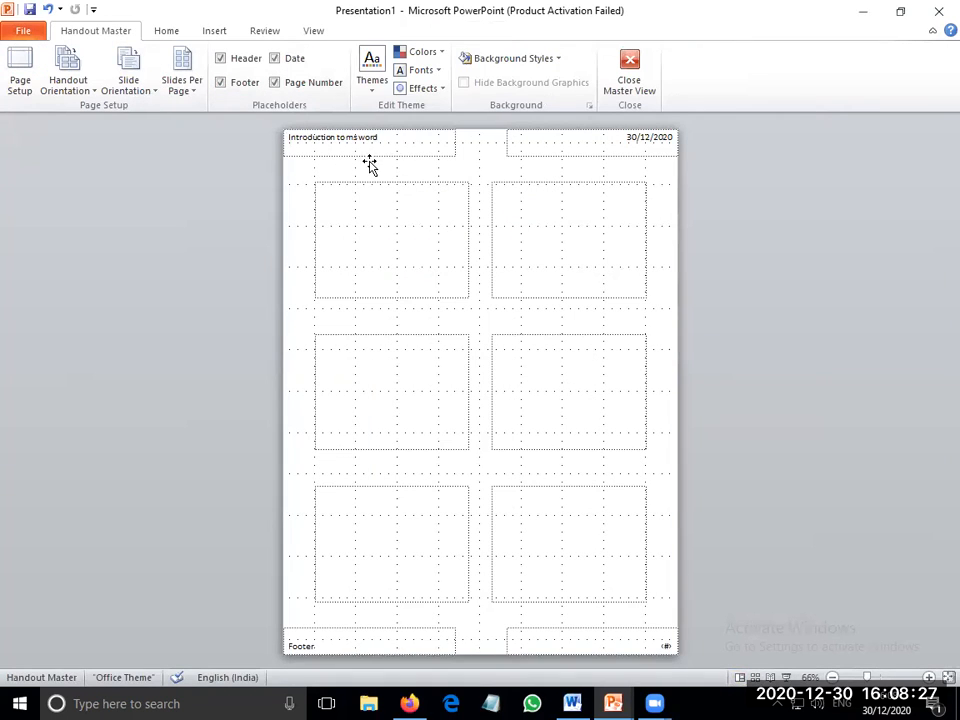
left_click(620, 88)
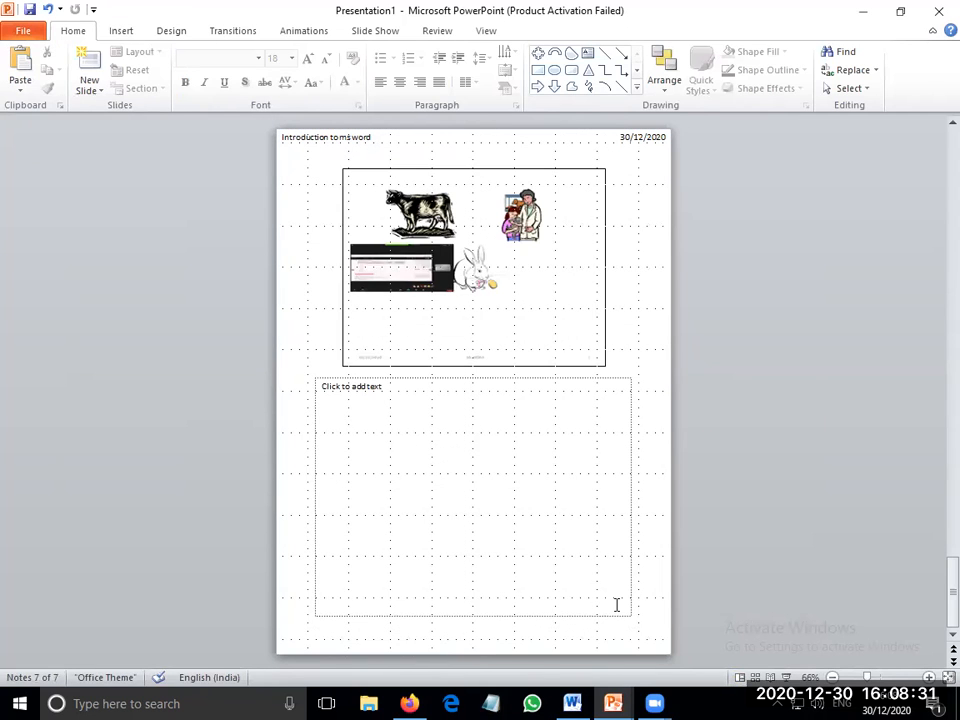
left_click(486, 31)
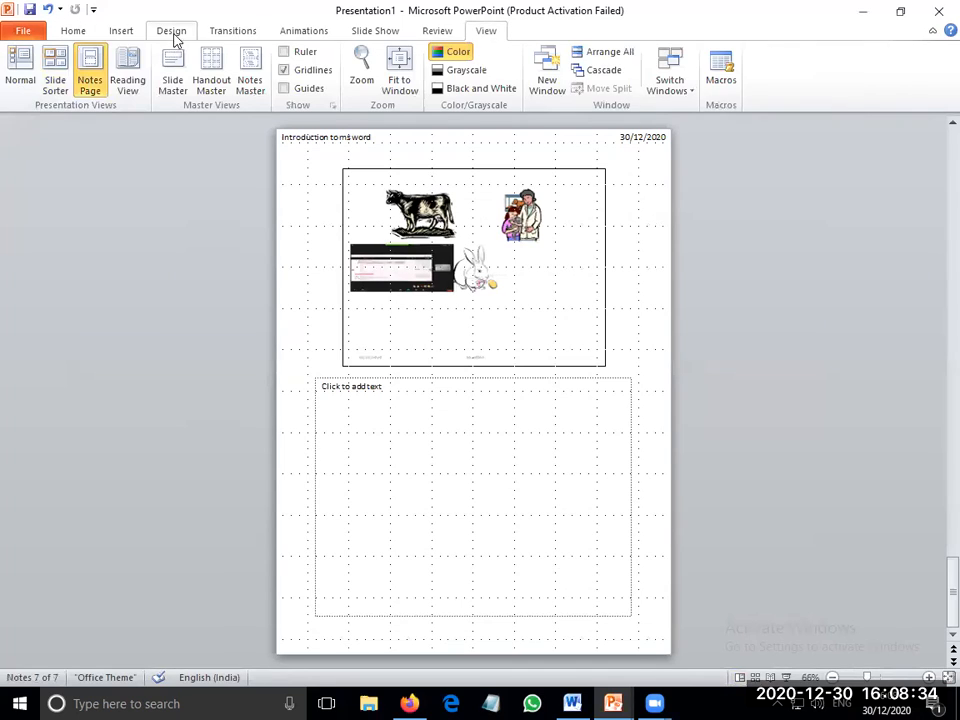
left_click(20, 70)
Insert a new Bitmap Image object on slide 7.
left_click(72, 30)
left_click(121, 31)
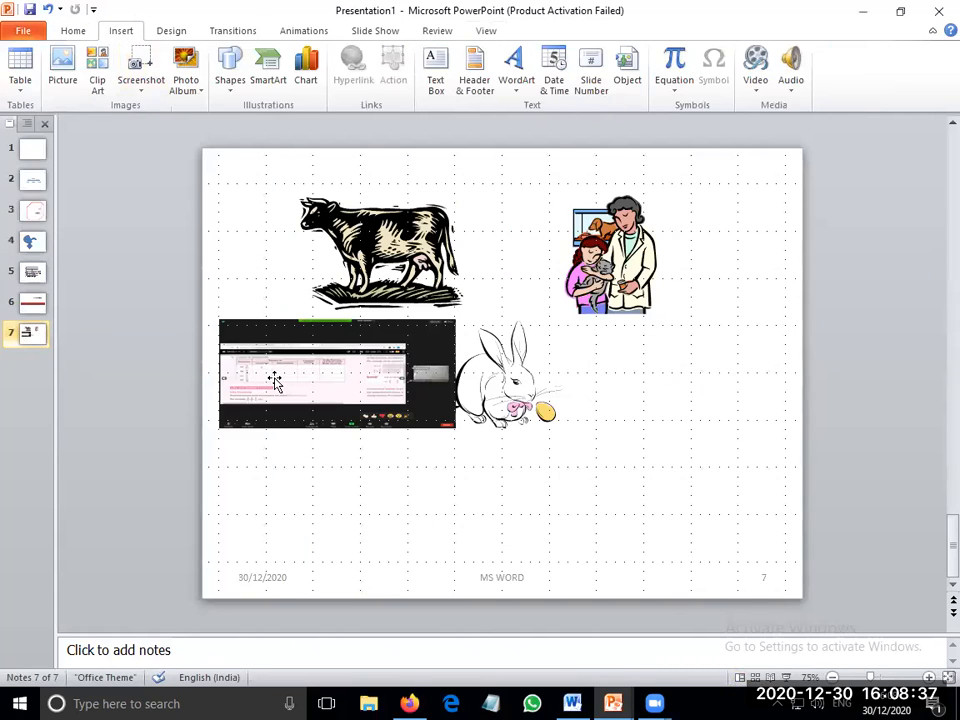
left_click(638, 76)
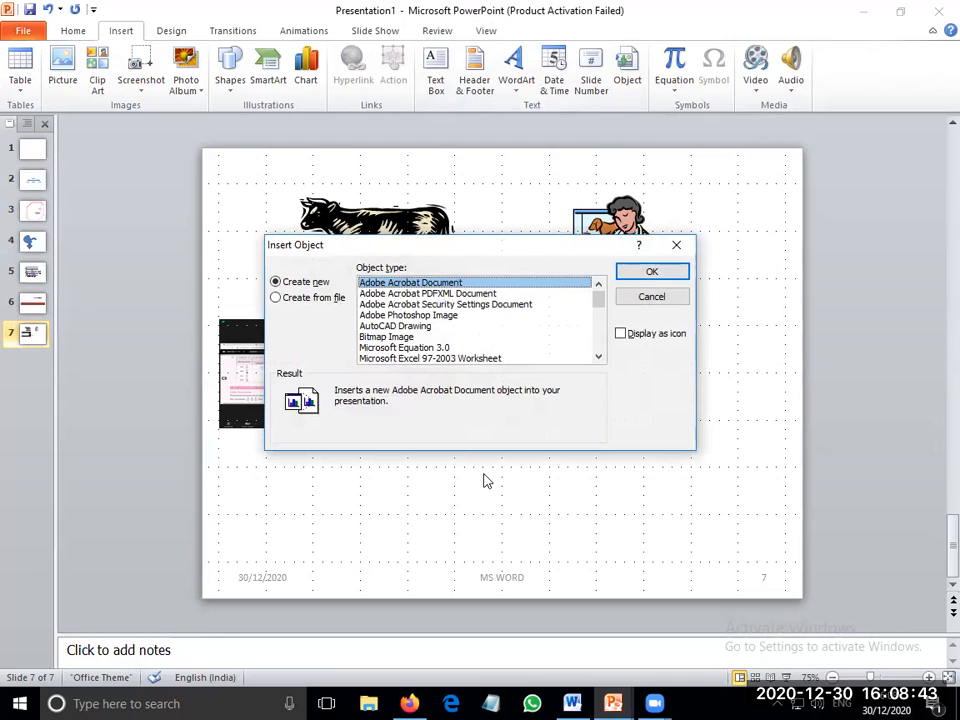
left_click(400, 337)
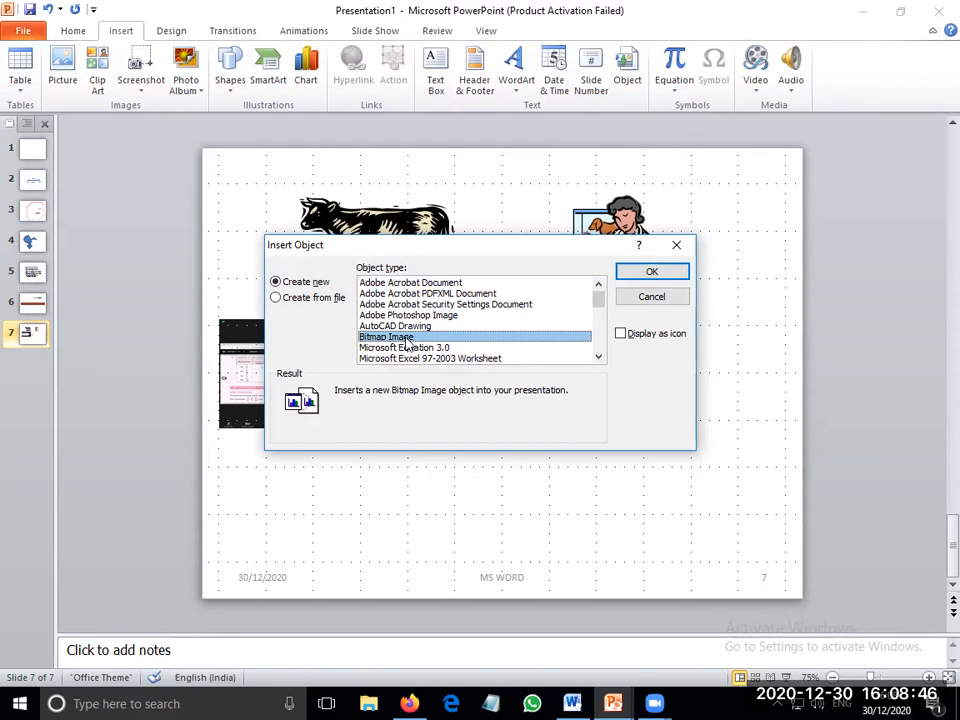
left_click(648, 272)
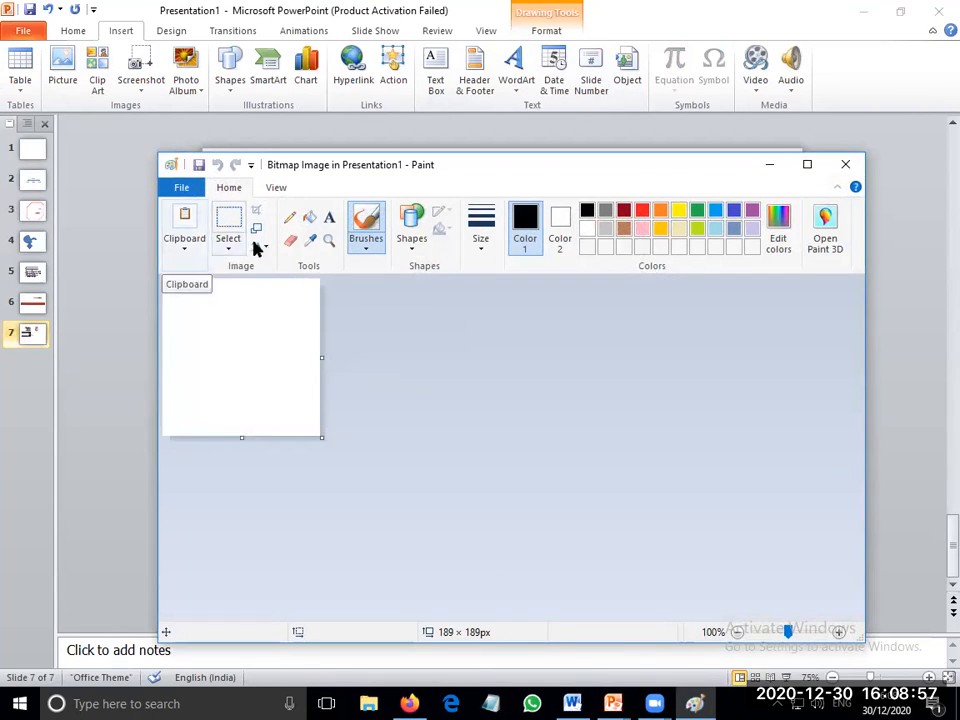
Scribble several freehand black brush strokes across the bitmap canvas.
left_click(367, 247)
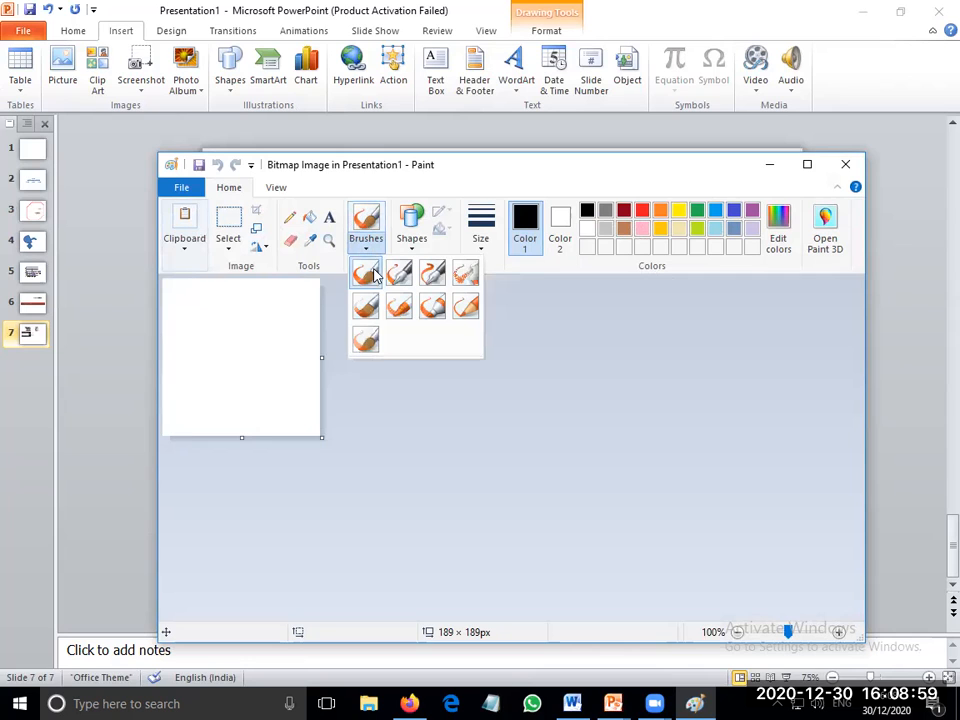
mouse_move(193, 326)
left_mouse_down()
mouse_move(248, 395)
mouse_move(242, 358)
left_mouse_up()
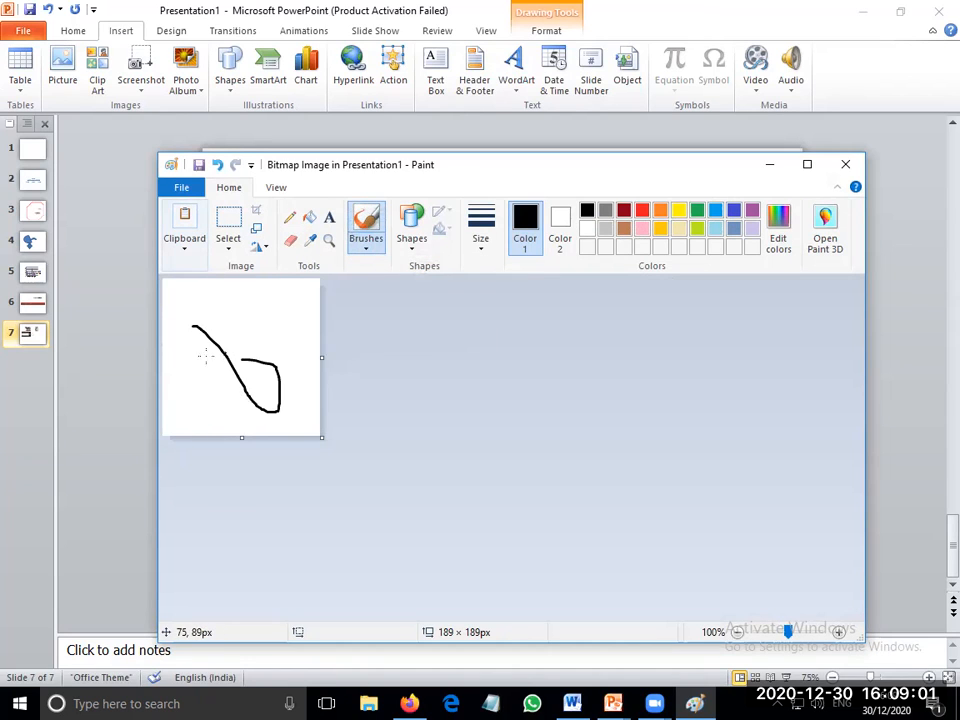
left_click_drag(170, 367, 322, 300)
mouse_move(318, 423)
left_mouse_down()
mouse_move(193, 381)
mouse_move(257, 370)
mouse_move(195, 367)
mouse_move(221, 327)
mouse_move(318, 393)
left_mouse_up()
left_click_drag(237, 342, 297, 347)
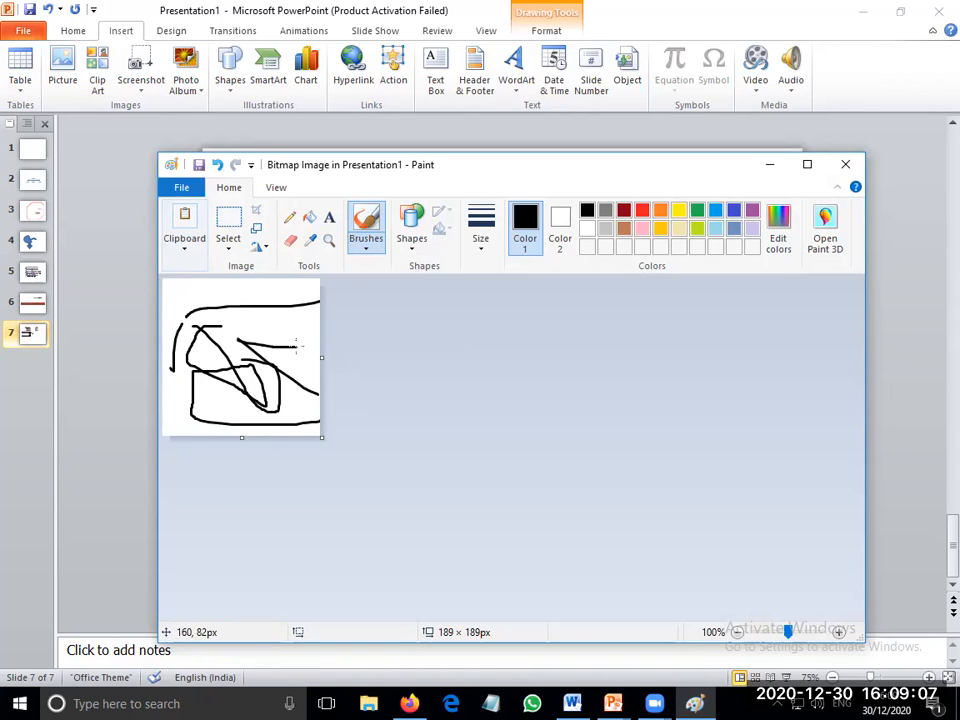
Draw a diamond about 152 × 170 px over the scribble and a small one about 34 × 15 px near the canvas's upper-left corner.
left_click(413, 248)
left_click(421, 282)
left_click_drag(193, 290, 324, 446)
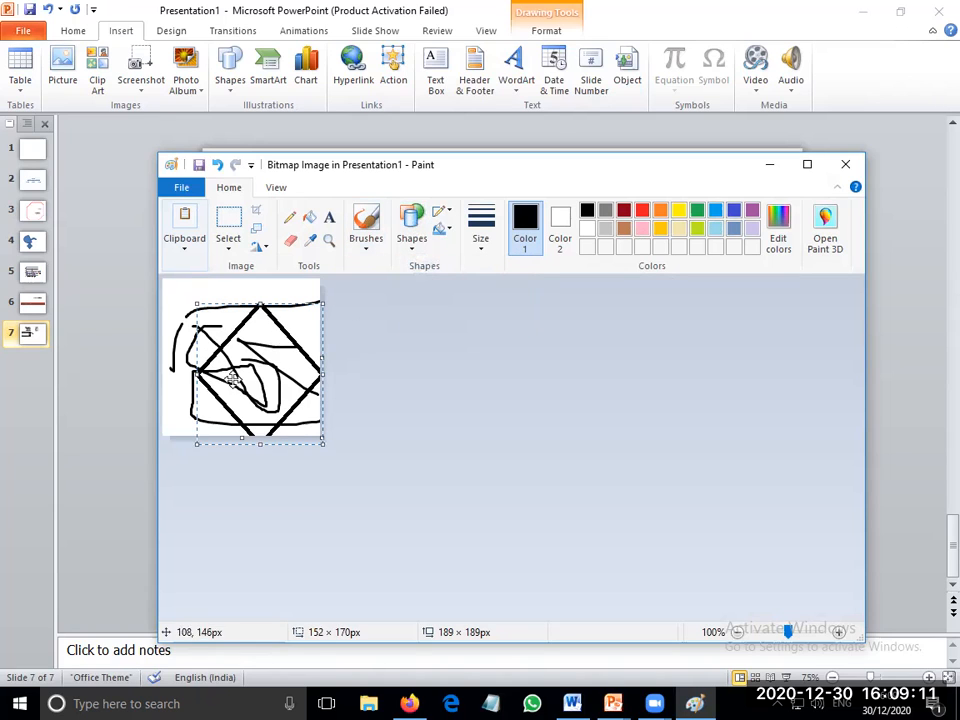
mouse_move(196, 294)
left_mouse_down()
mouse_move(305, 377)
mouse_move(189, 298)
left_mouse_up()
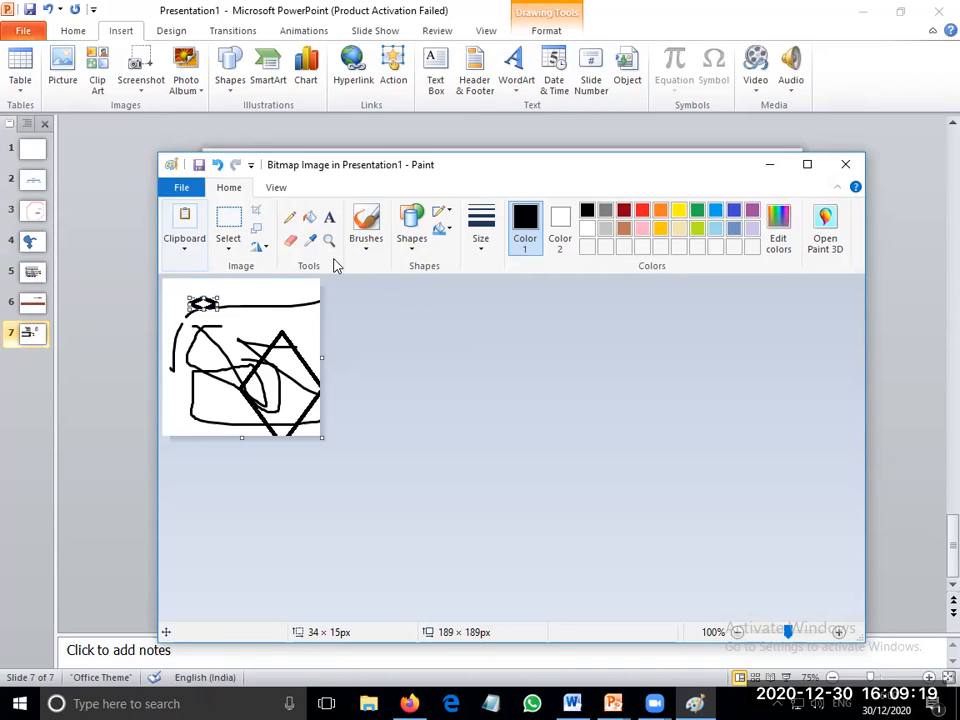
Fill the background and most of the enclosed areas between the strokes and the large diamond with black.
left_click(309, 216)
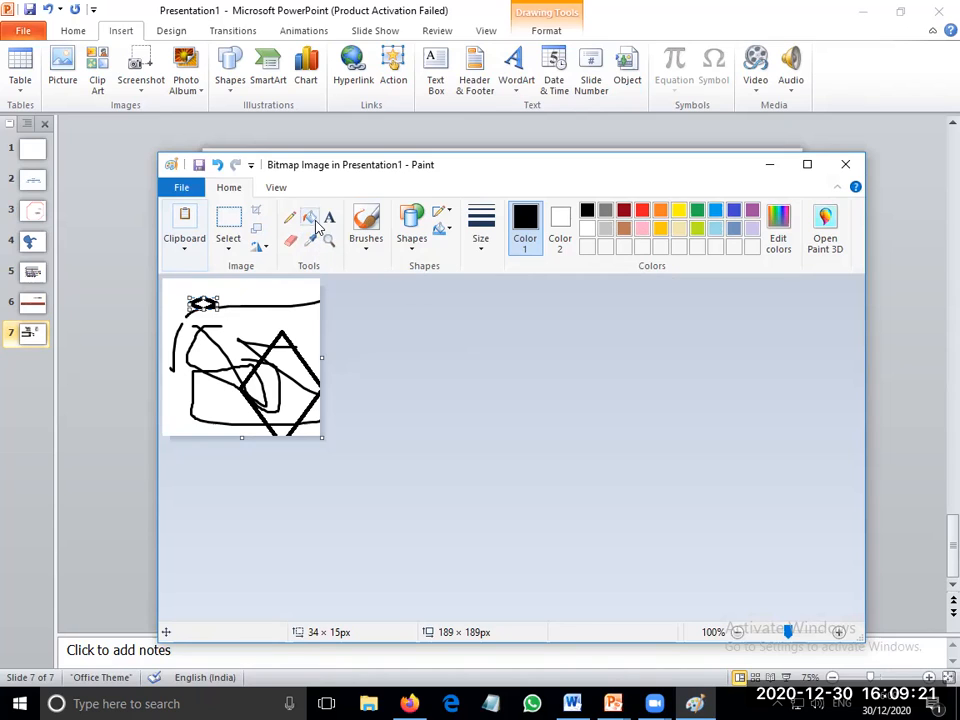
left_click(250, 335)
left_click(274, 382)
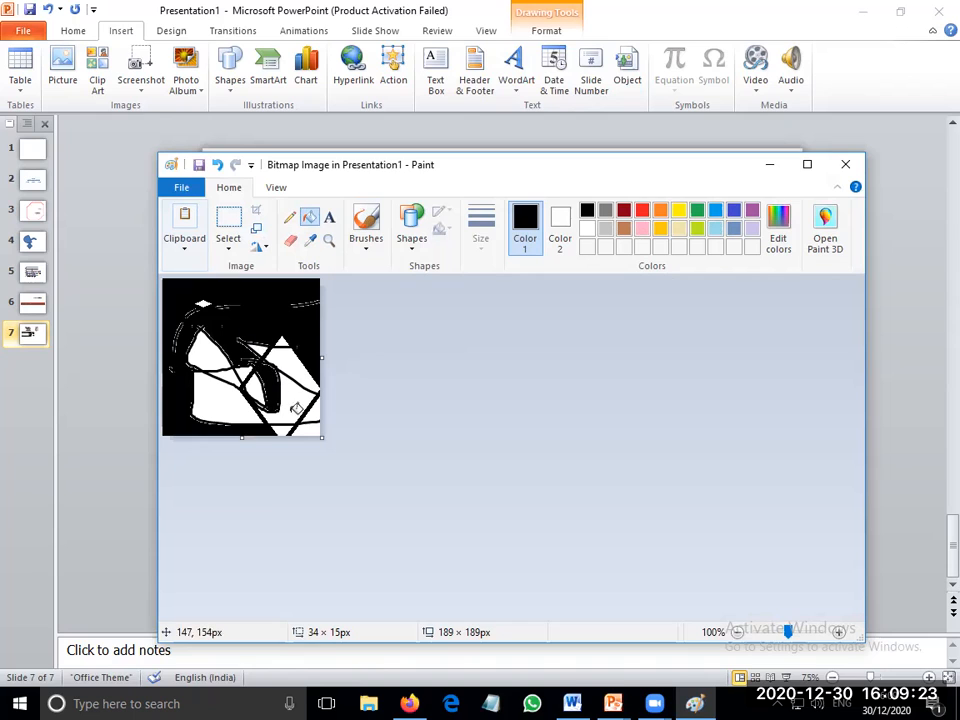
left_click(288, 408)
left_click(254, 391)
left_click(226, 388)
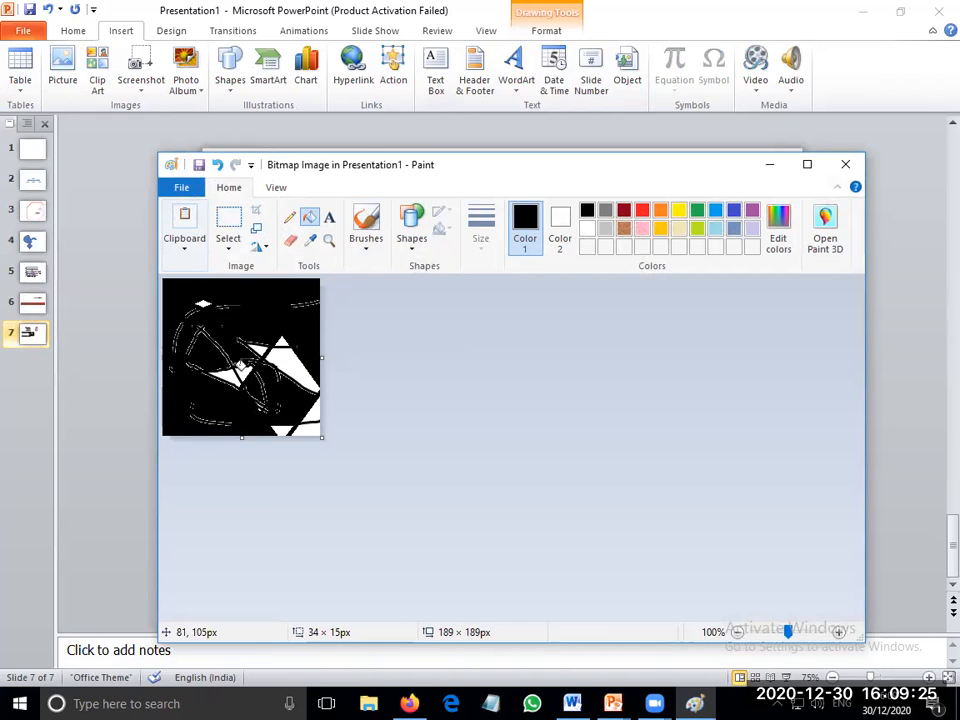
left_click(306, 377)
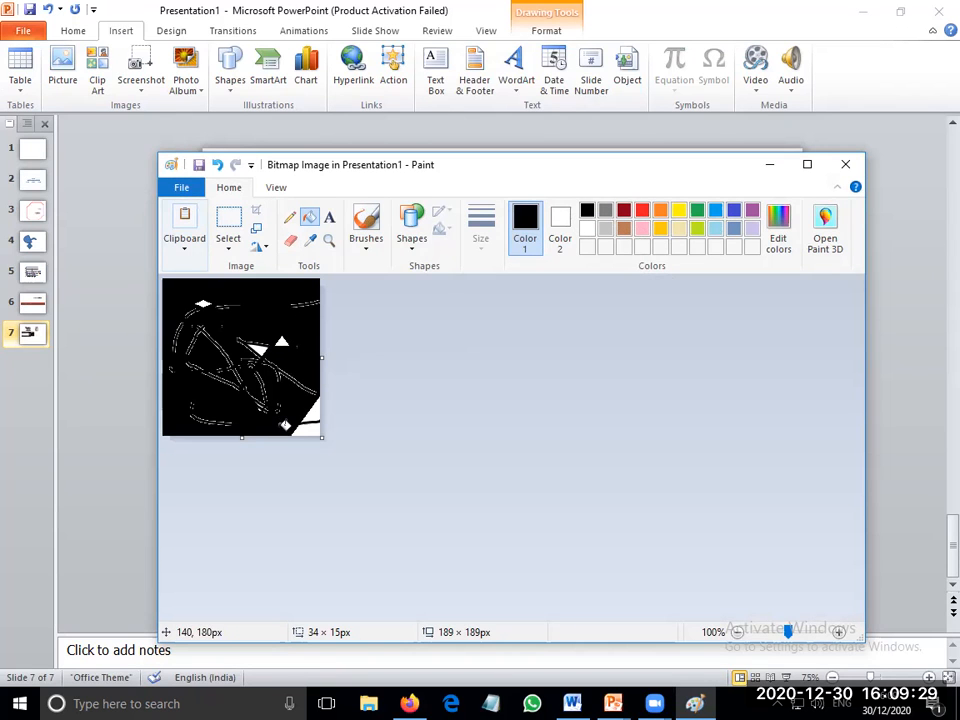
left_click(284, 430)
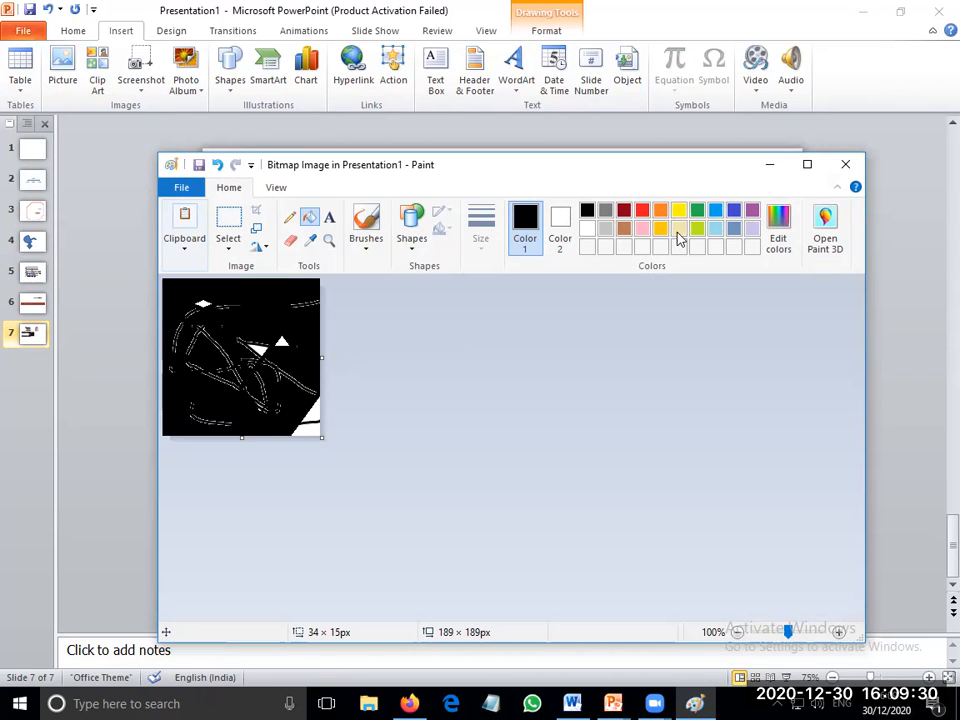
Close the bitmap editor and move the embedded image on slide 7 off the rabbit, below the clip art of the vet.
left_click(846, 164)
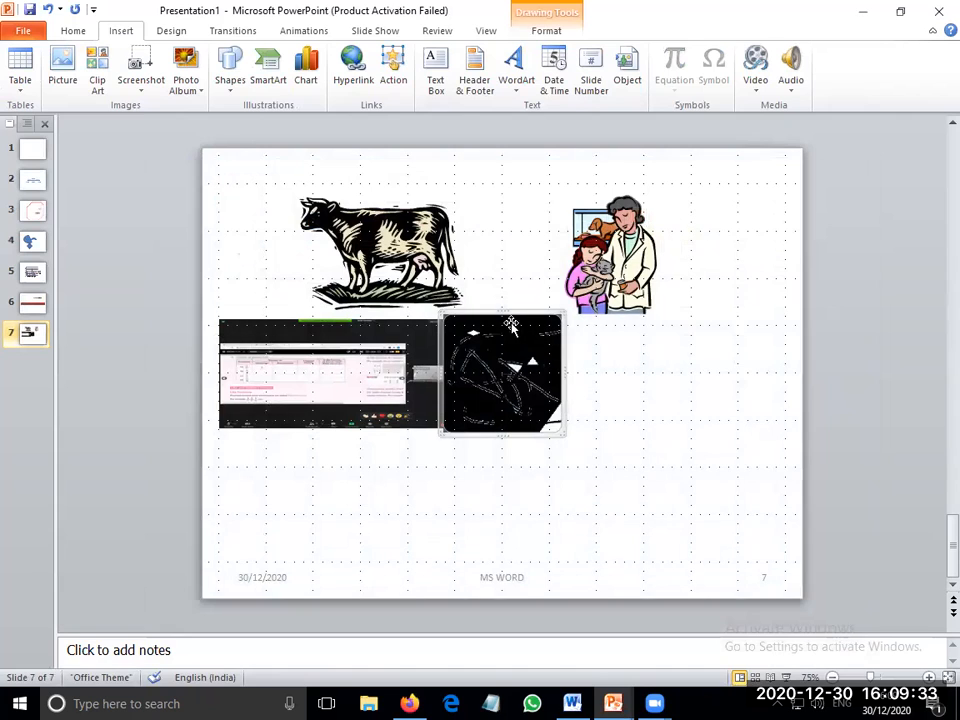
mouse_move(527, 333)
left_mouse_down()
mouse_move(580, 372)
mouse_move(627, 389)
left_mouse_up()
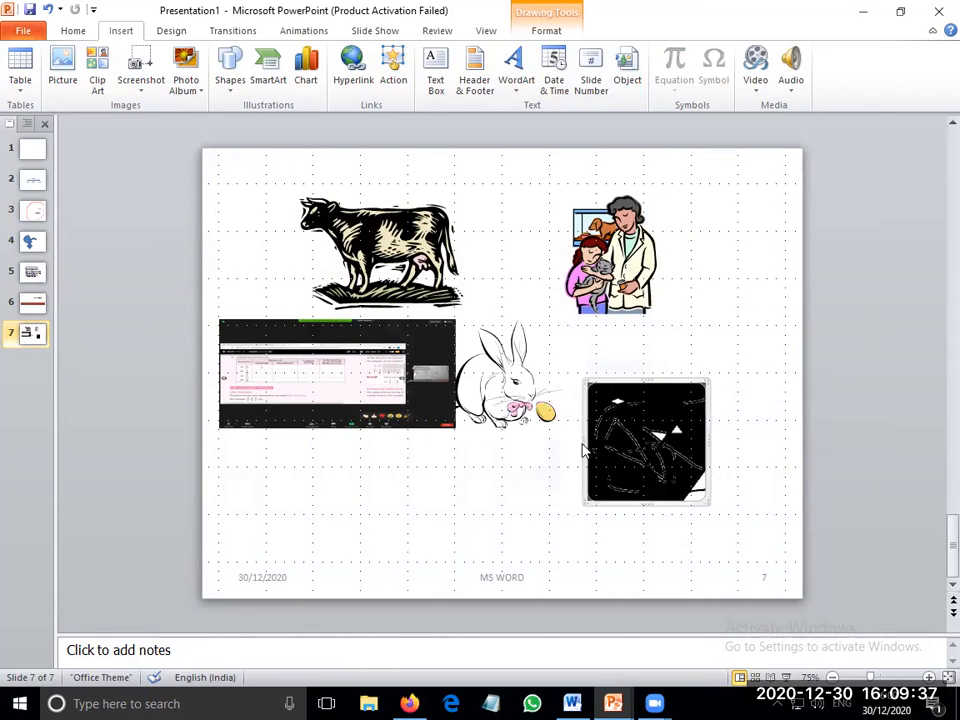